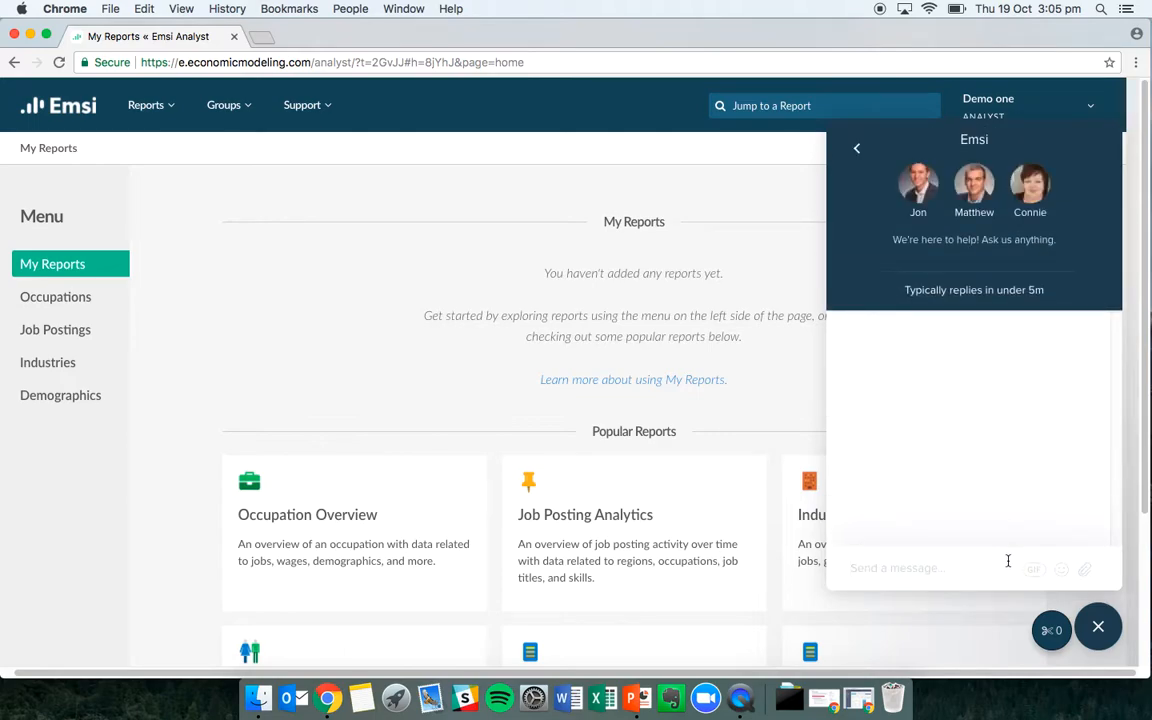
- Close the support chat and open the Tutorials section of the Knowledge Base
{"action": "left_click", "coordinate": [1097, 630]}
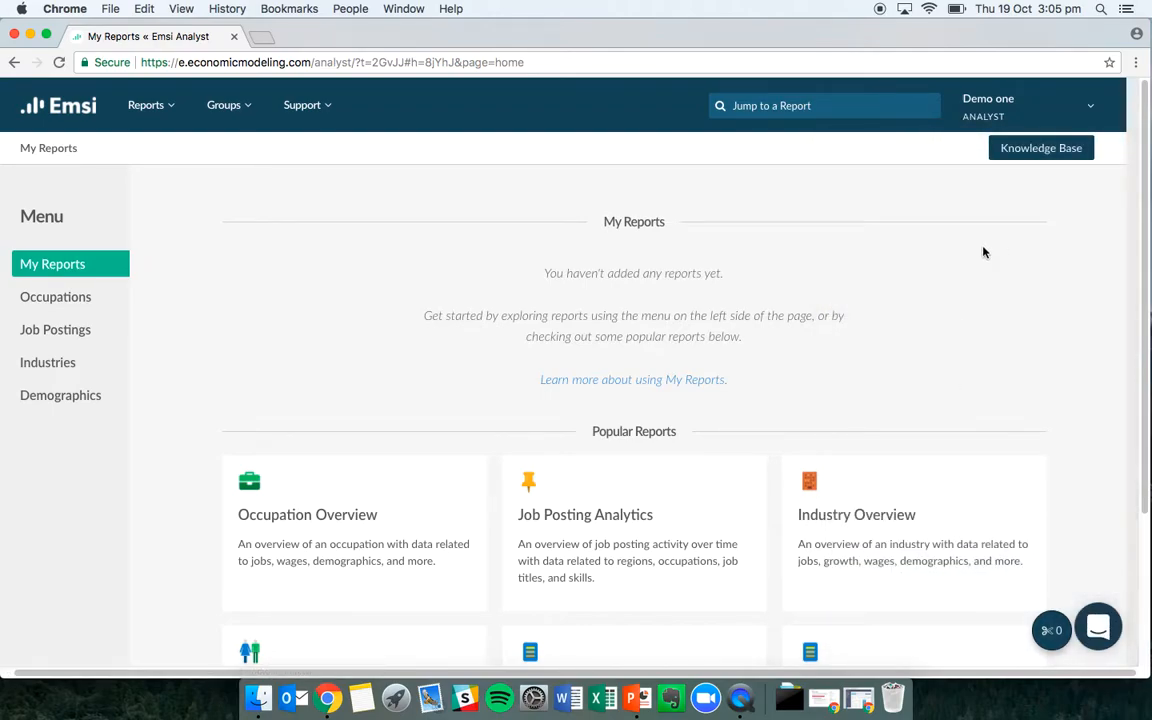
{"action": "left_click", "coordinate": [1038, 149]}
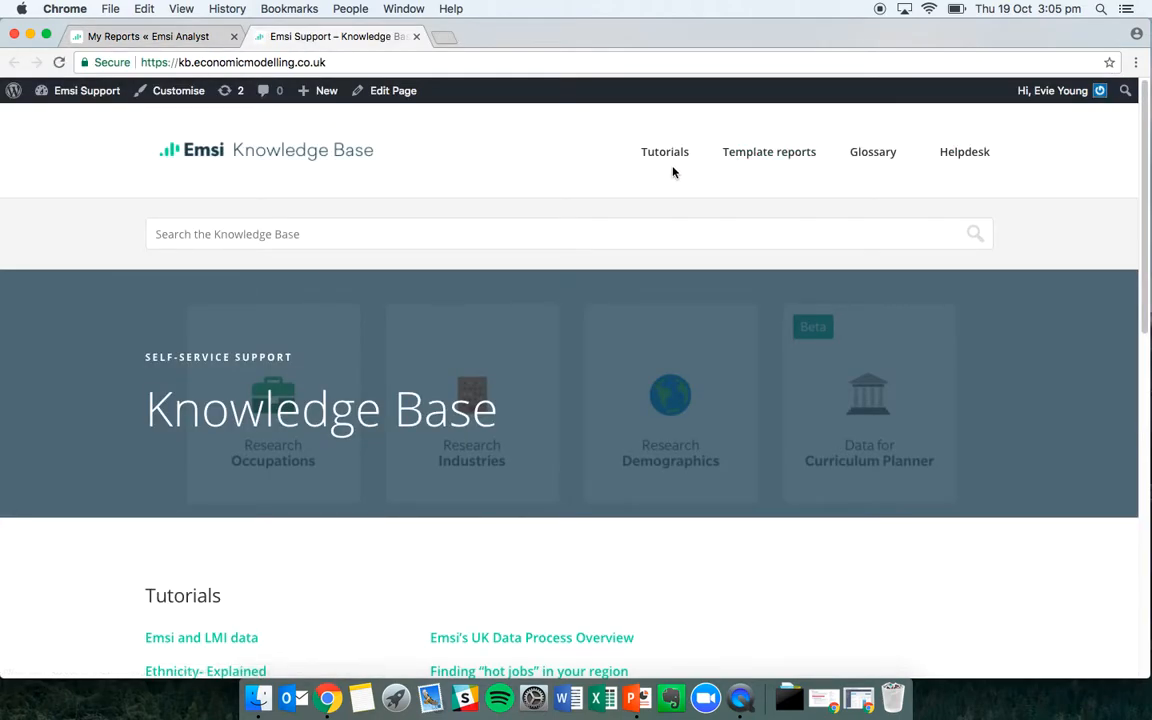
{"action": "left_click", "coordinate": [663, 160]}
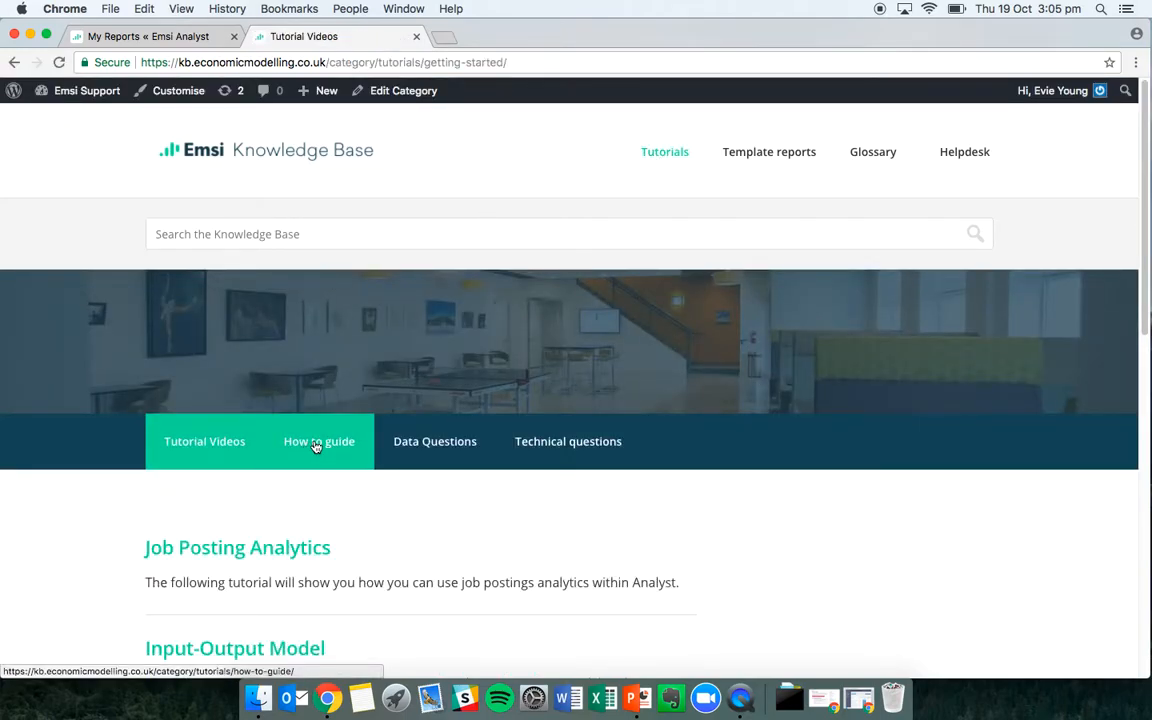
- Look through the Data Questions tutorials and open the Knowledge Base glossary
{"action": "left_click", "coordinate": [435, 441]}
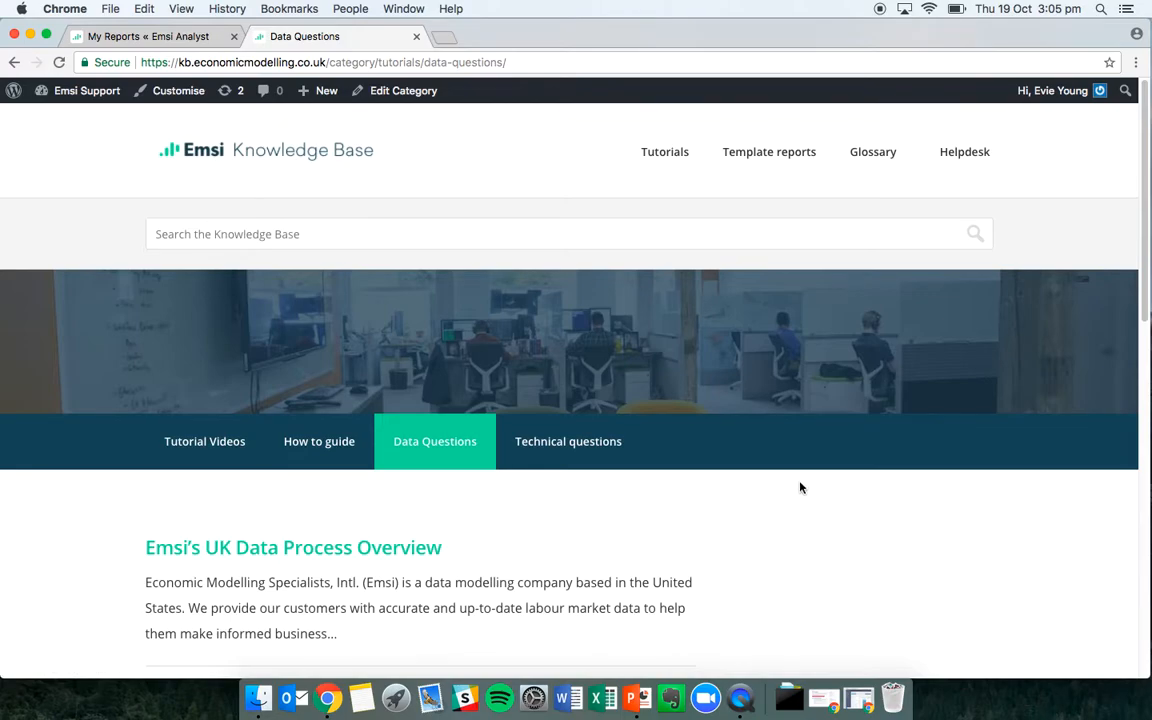
{"action": "scroll", "coordinate": [800, 487], "scroll_direction": "down", "scroll_amount": 5}
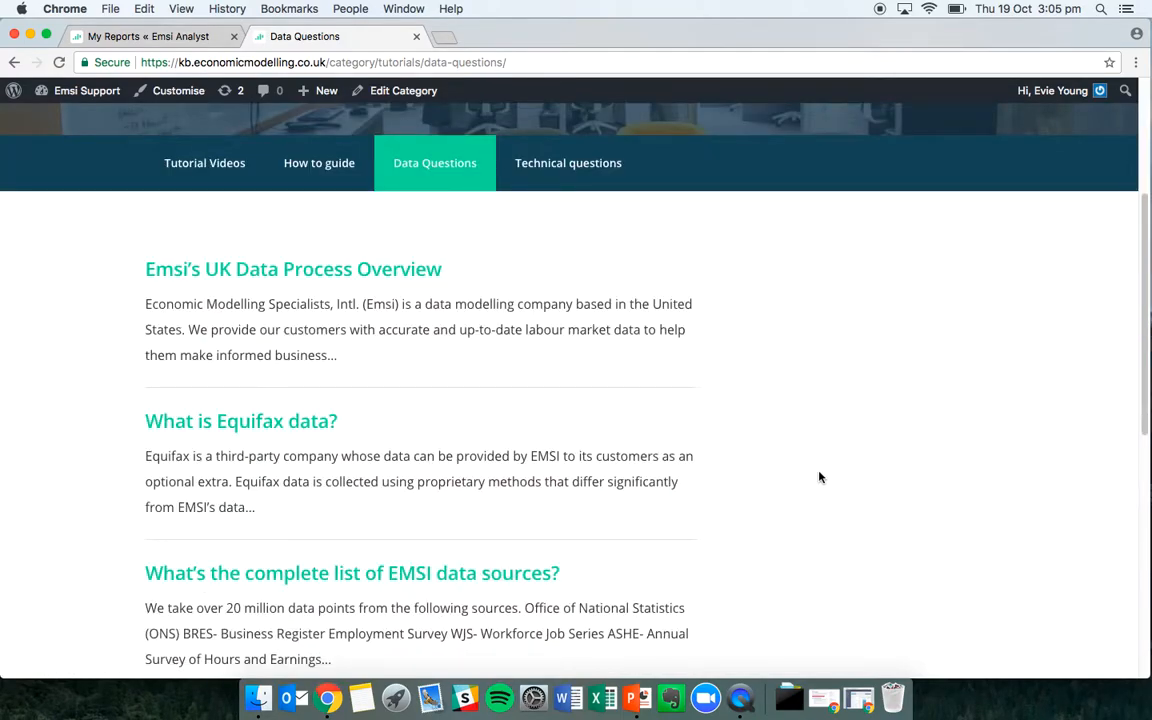
{"action": "scroll", "coordinate": [819, 477], "scroll_direction": "down", "scroll_amount": 1}
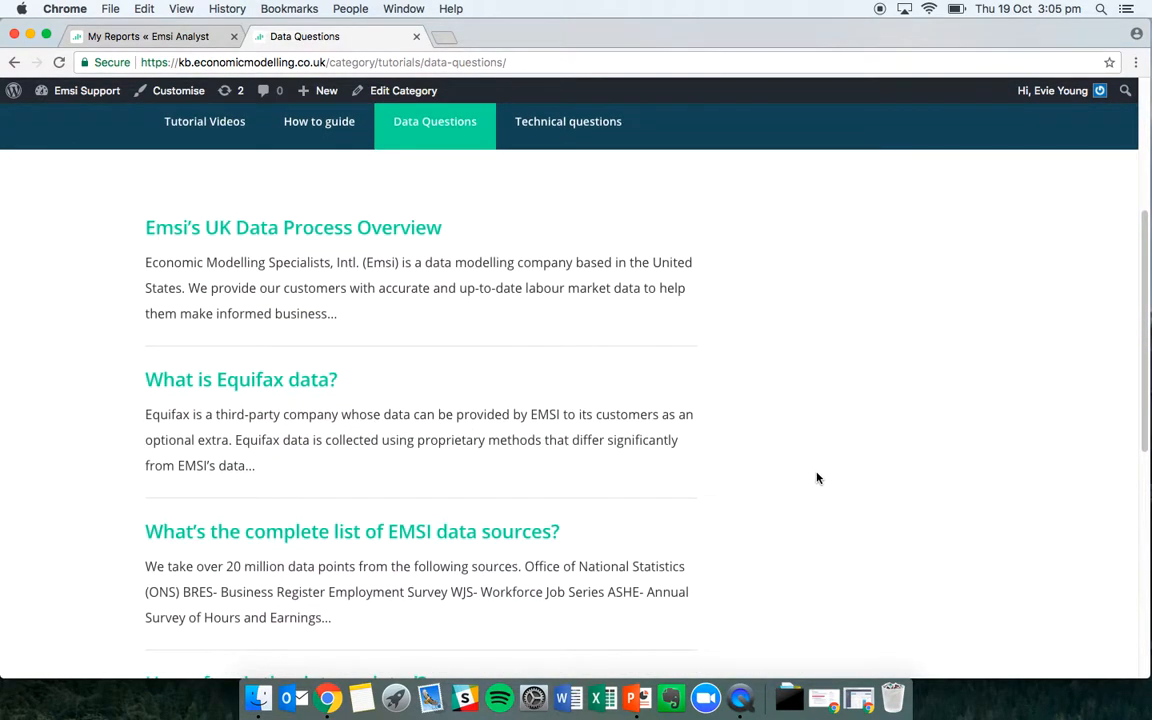
{"action": "scroll", "coordinate": [797, 347], "scroll_direction": "up", "scroll_amount": 6}
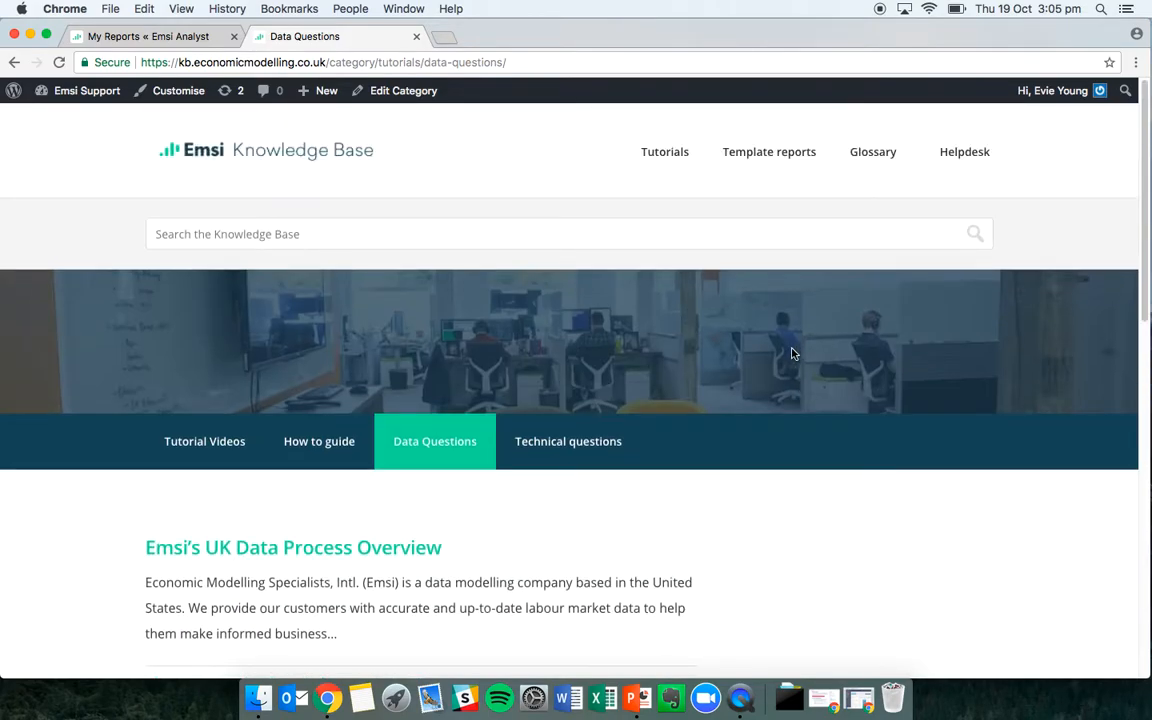
{"action": "left_click", "coordinate": [764, 150]}
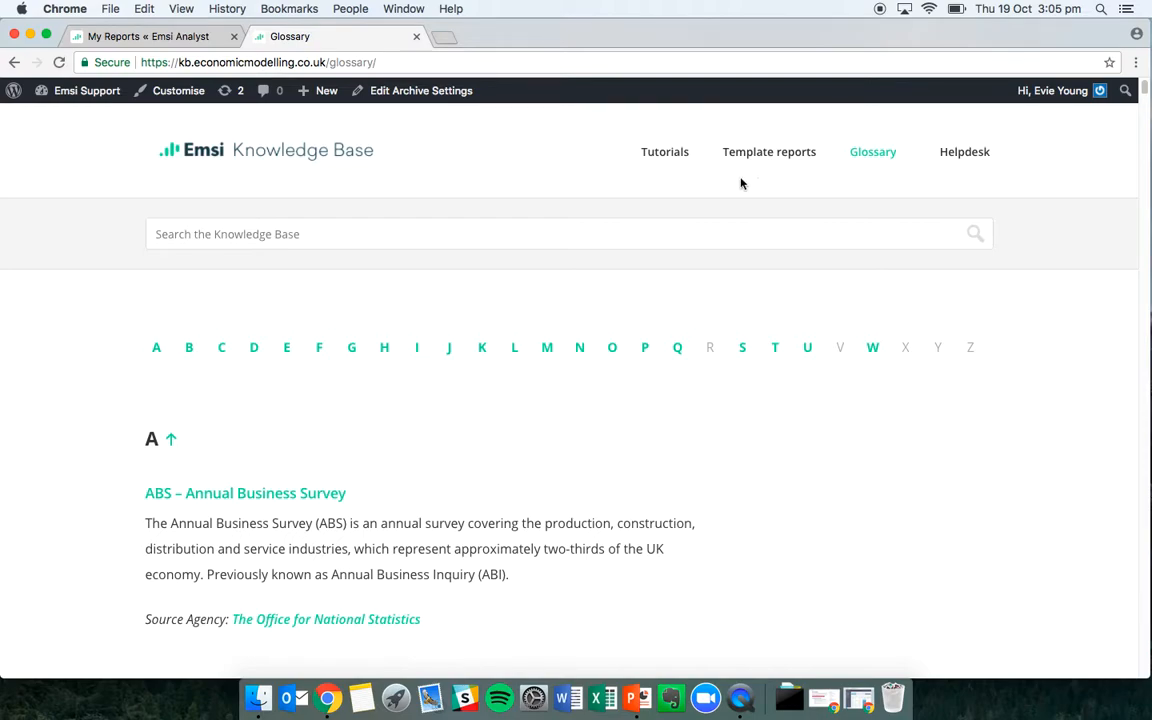
- Return to the My Reports page, add the Occupation Overview report to My Reports and remove it again
{"action": "left_click", "coordinate": [181, 42]}
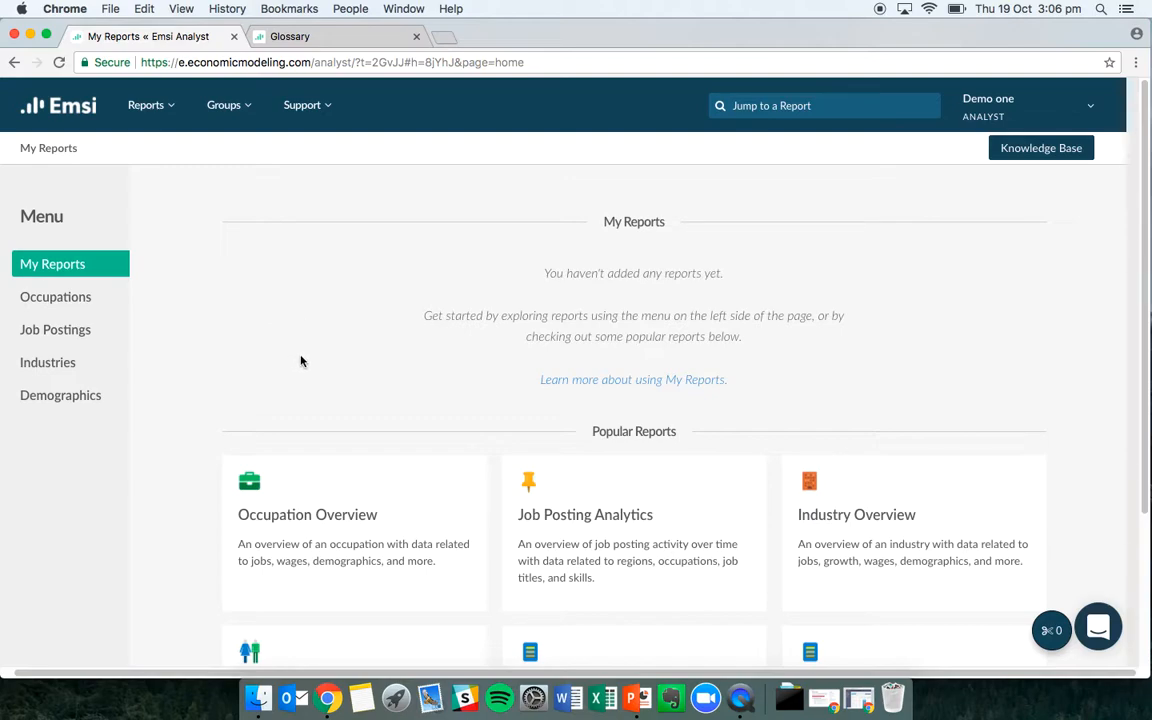
{"action": "mouse_move", "coordinate": [419, 482]}
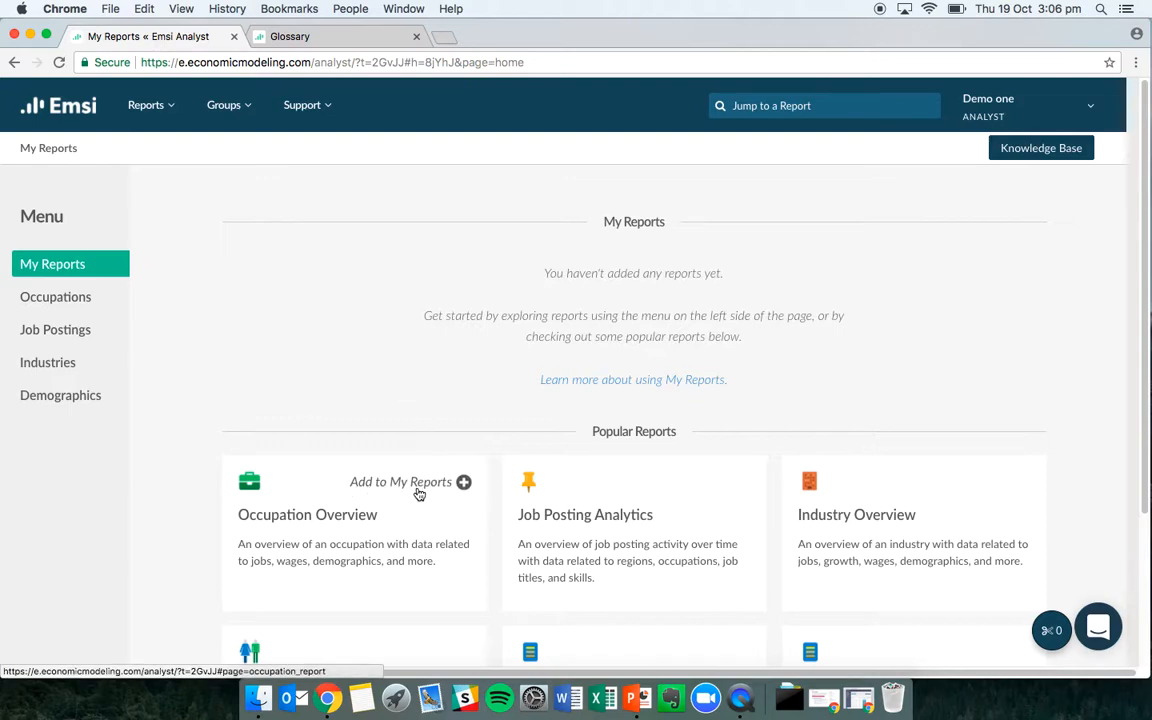
{"action": "left_click", "coordinate": [414, 484]}
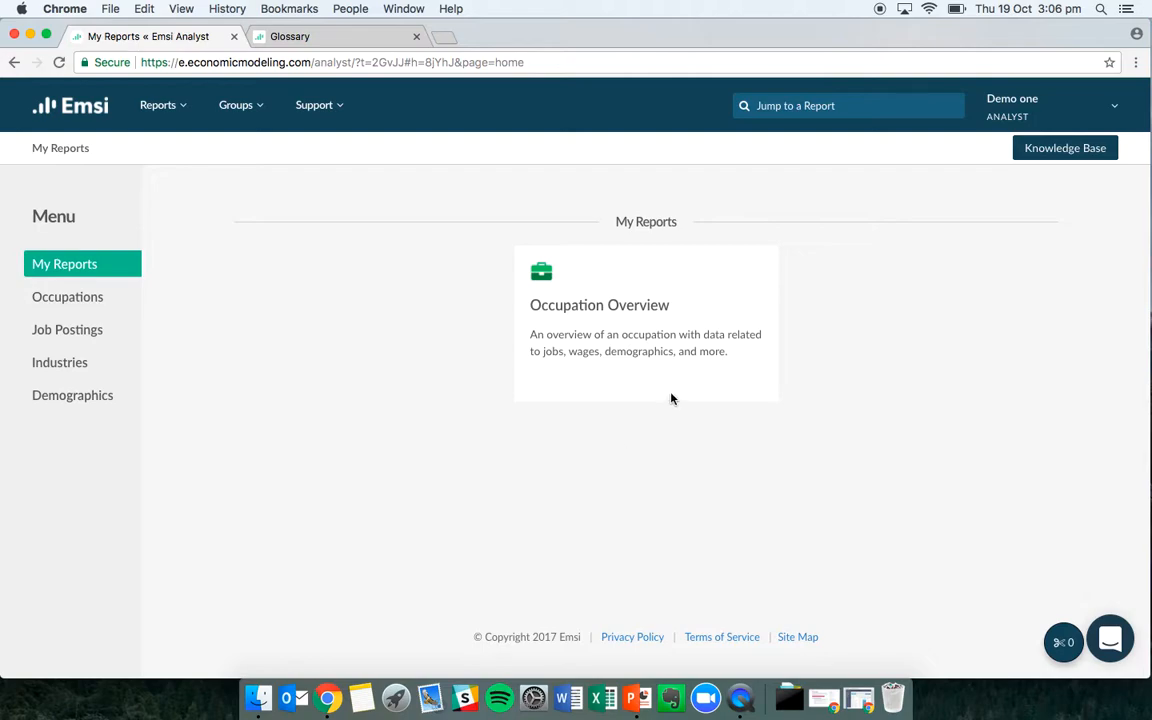
{"action": "left_click", "coordinate": [717, 275]}
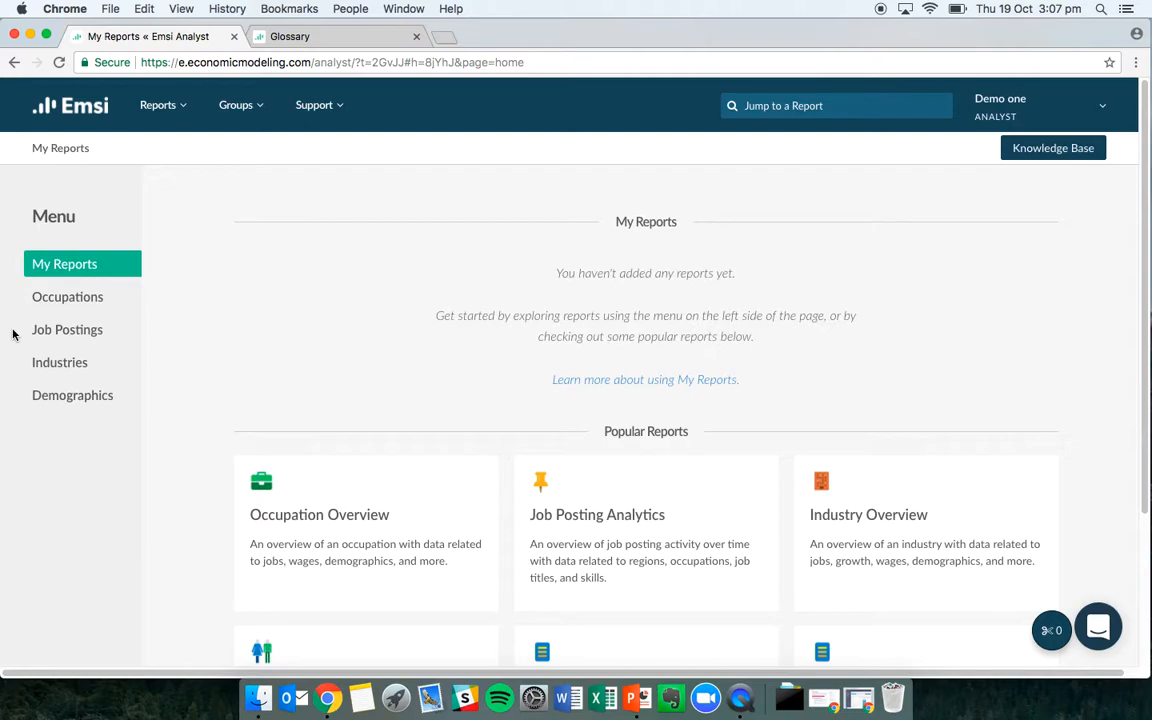
- Look through the Industries reports and open the Economy Overview report
{"action": "left_click", "coordinate": [67, 365]}
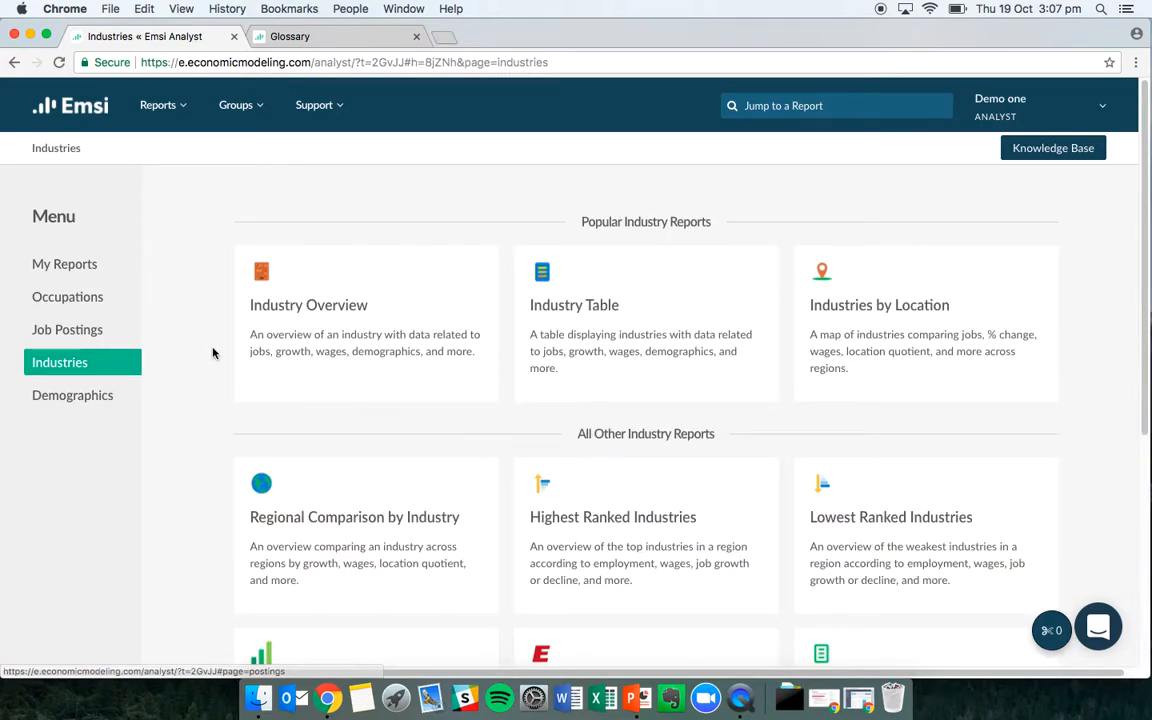
{"action": "scroll", "coordinate": [196, 420], "scroll_direction": "down", "scroll_amount": 5}
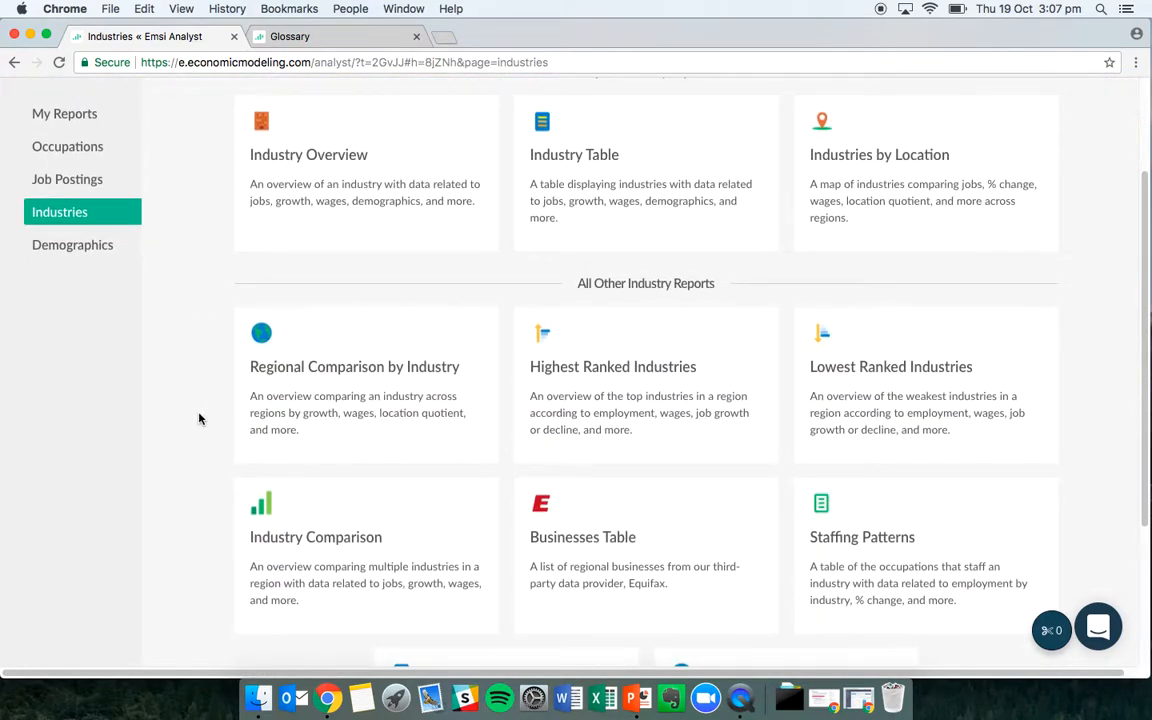
{"action": "scroll", "coordinate": [199, 419], "scroll_direction": "down", "scroll_amount": 3}
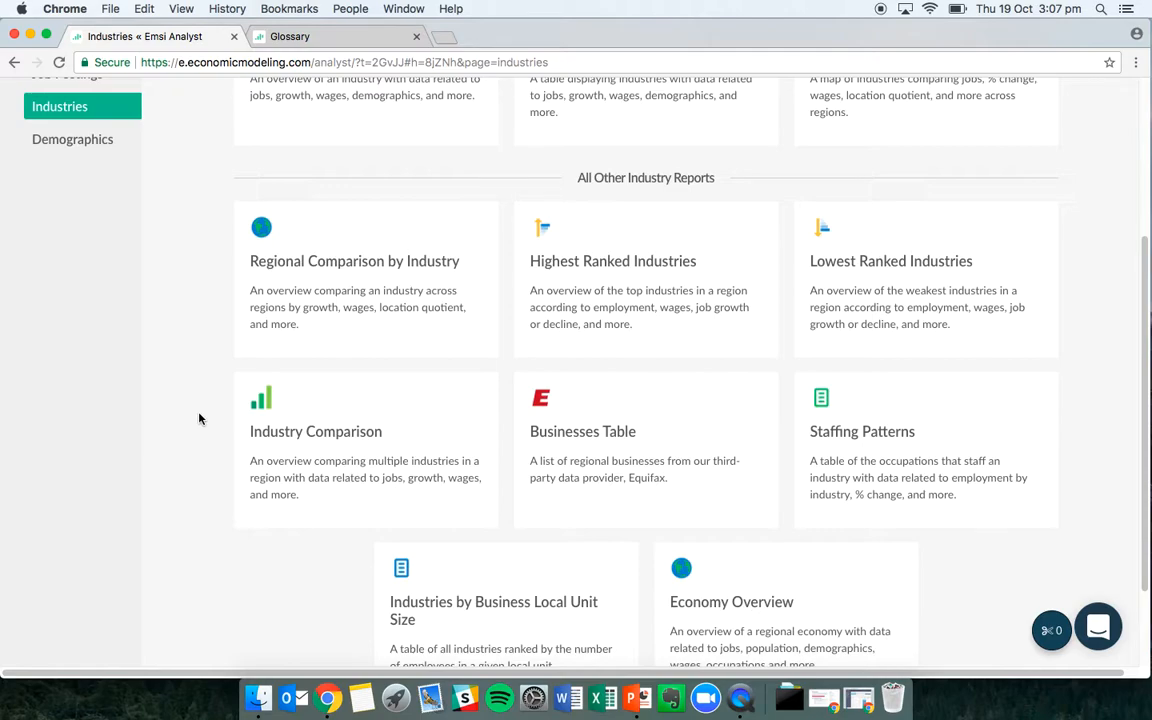
{"action": "scroll", "coordinate": [199, 419], "scroll_direction": "down", "scroll_amount": 3}
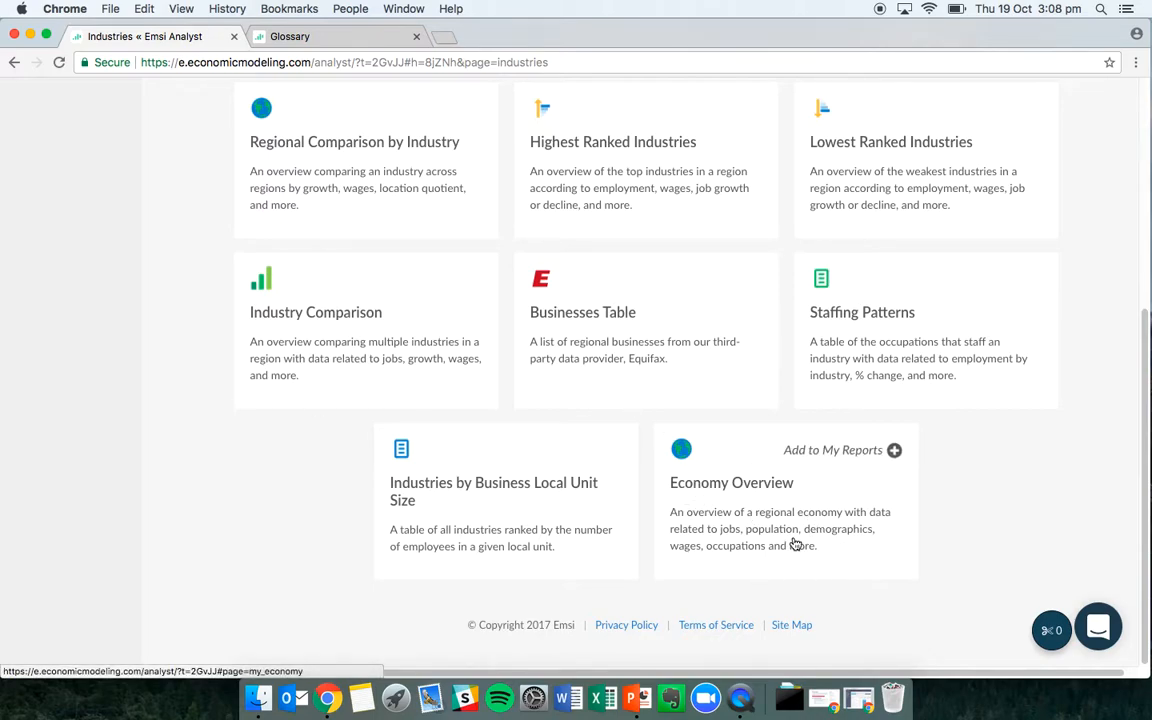
{"action": "left_click", "coordinate": [708, 489]}
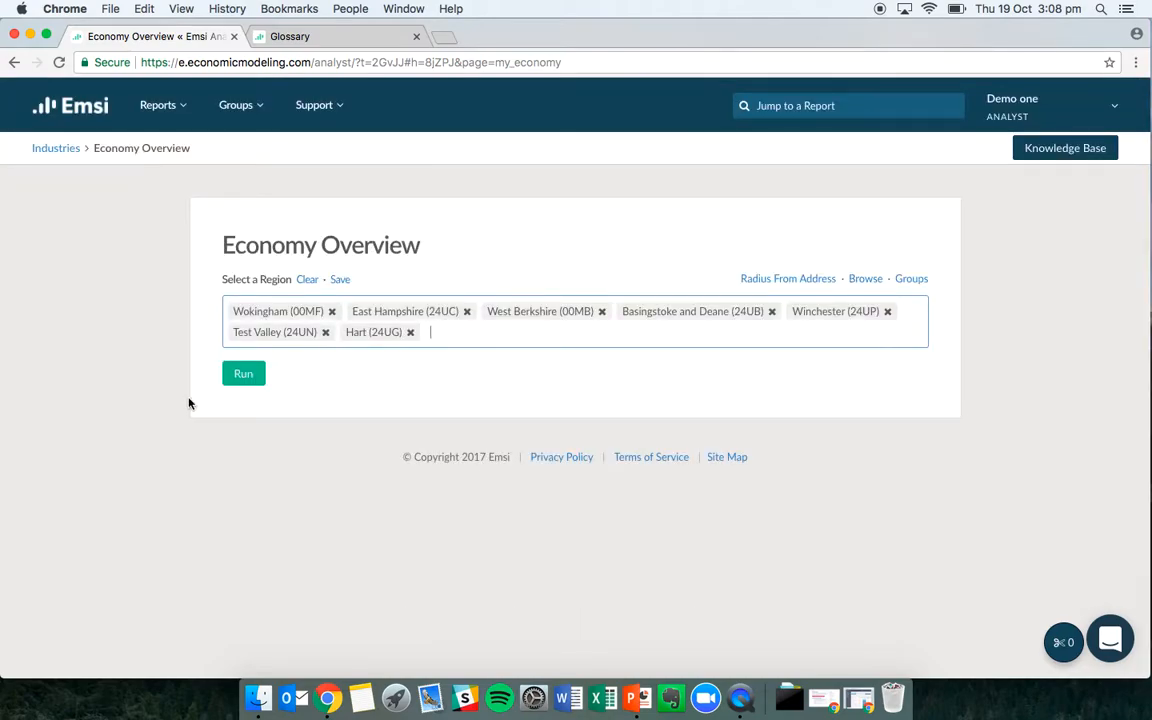
- Clear all preselected regions of the Economy Overview report and search the regions for "basi"
{"action": "left_click", "coordinate": [307, 281]}
{"action": "left_click", "coordinate": [296, 309]}
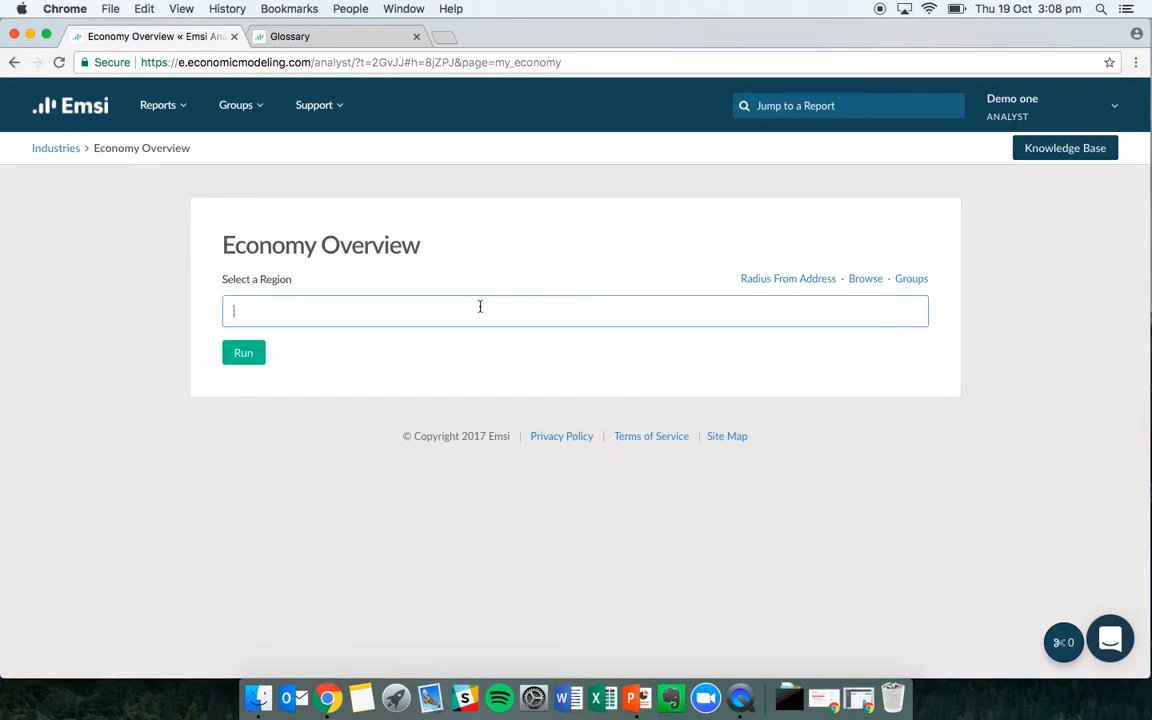
{"action": "type", "text": "basi"}
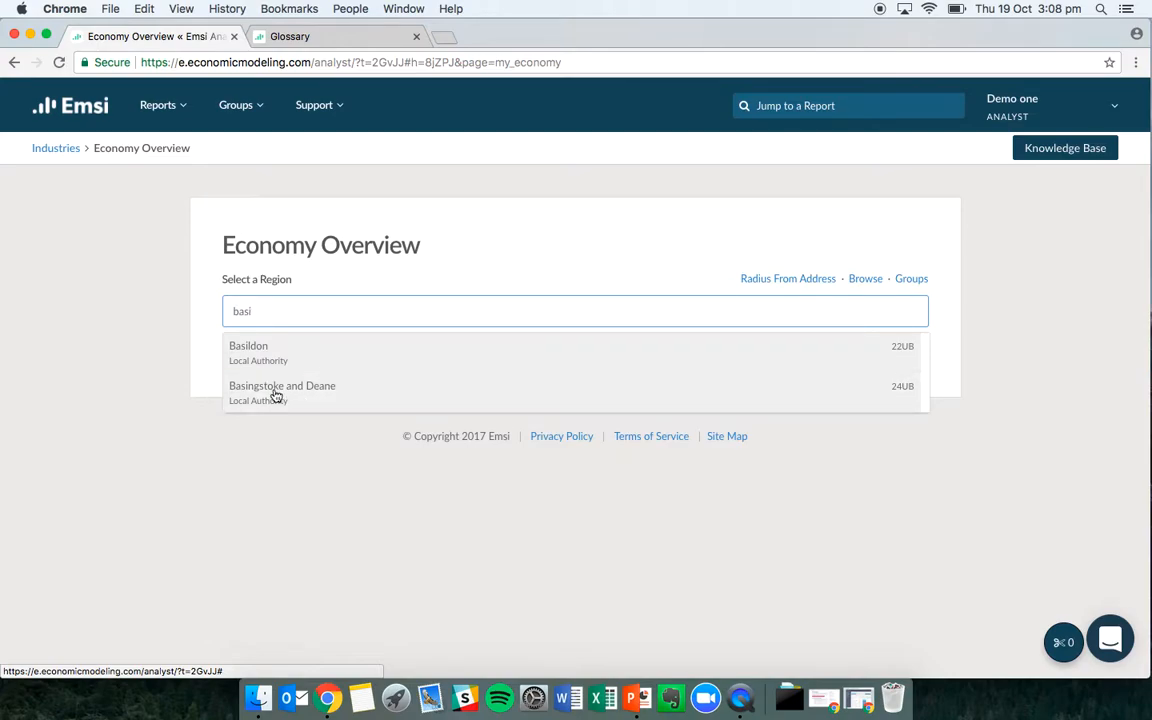
- Browse the list of local authorities in England in the advanced region selection
{"action": "left_click", "coordinate": [866, 280]}
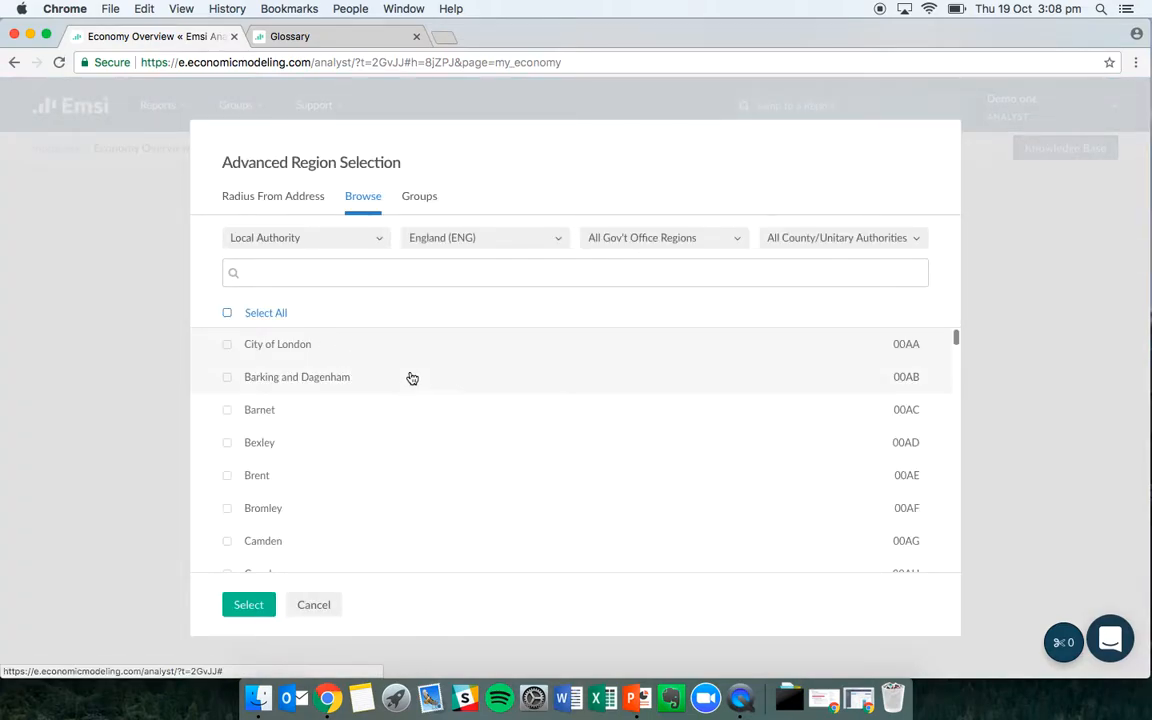
{"action": "scroll", "coordinate": [412, 380], "scroll_direction": "down", "scroll_amount": 1}
{"action": "scroll", "coordinate": [412, 381], "scroll_direction": "up", "scroll_amount": 1}
{"action": "left_click", "coordinate": [258, 380]}
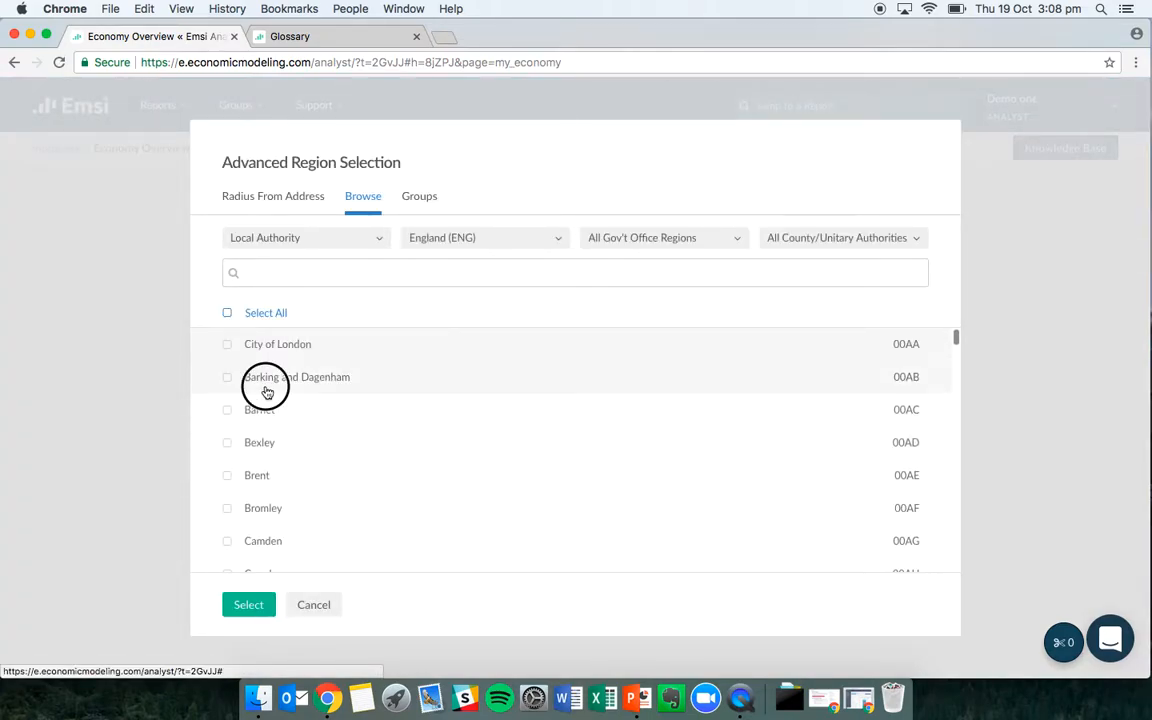
{"action": "left_click", "coordinate": [268, 410]}
{"action": "left_click", "coordinate": [237, 386]}
{"action": "left_click", "coordinate": [270, 405]}
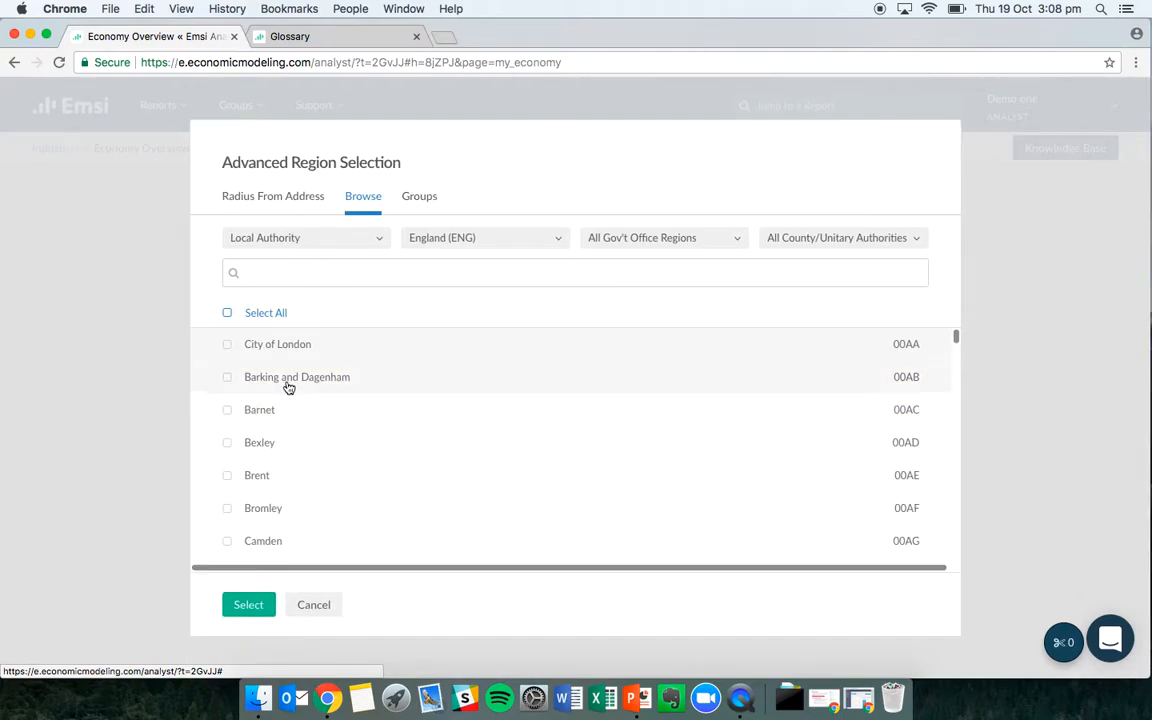
- Define the region by a radius of 20 miles from Basingstoke, United Kingdom
{"action": "left_click", "coordinate": [260, 199]}
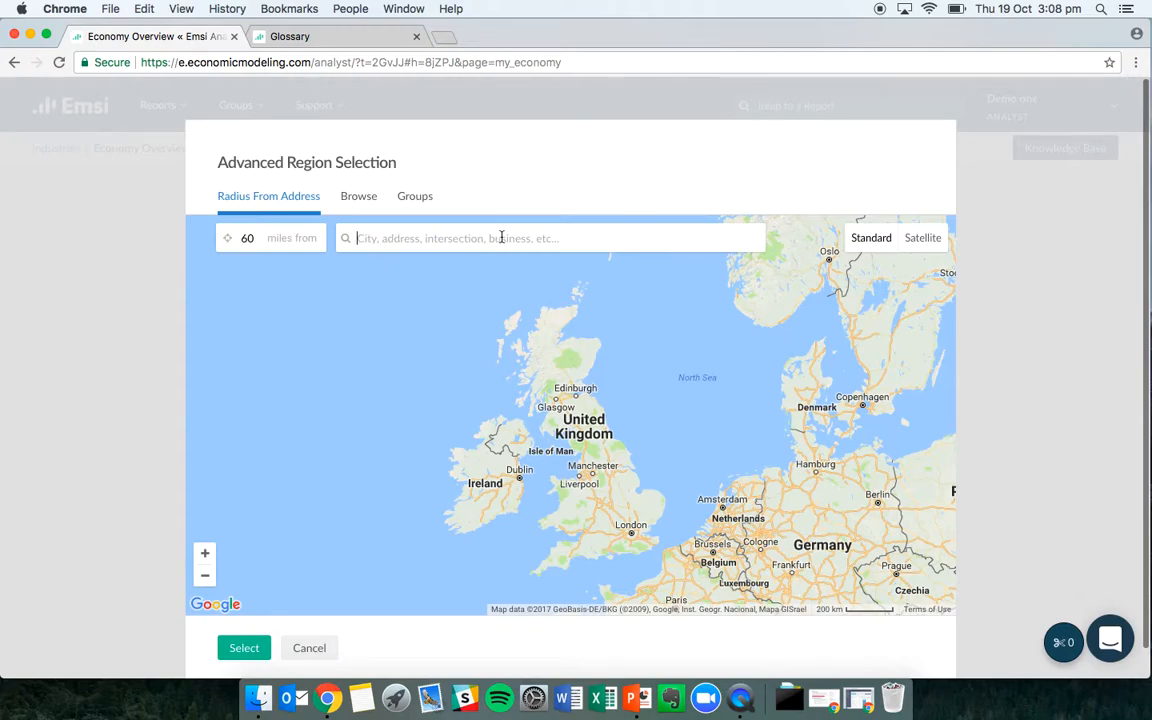
{"action": "type", "text": "basings"}
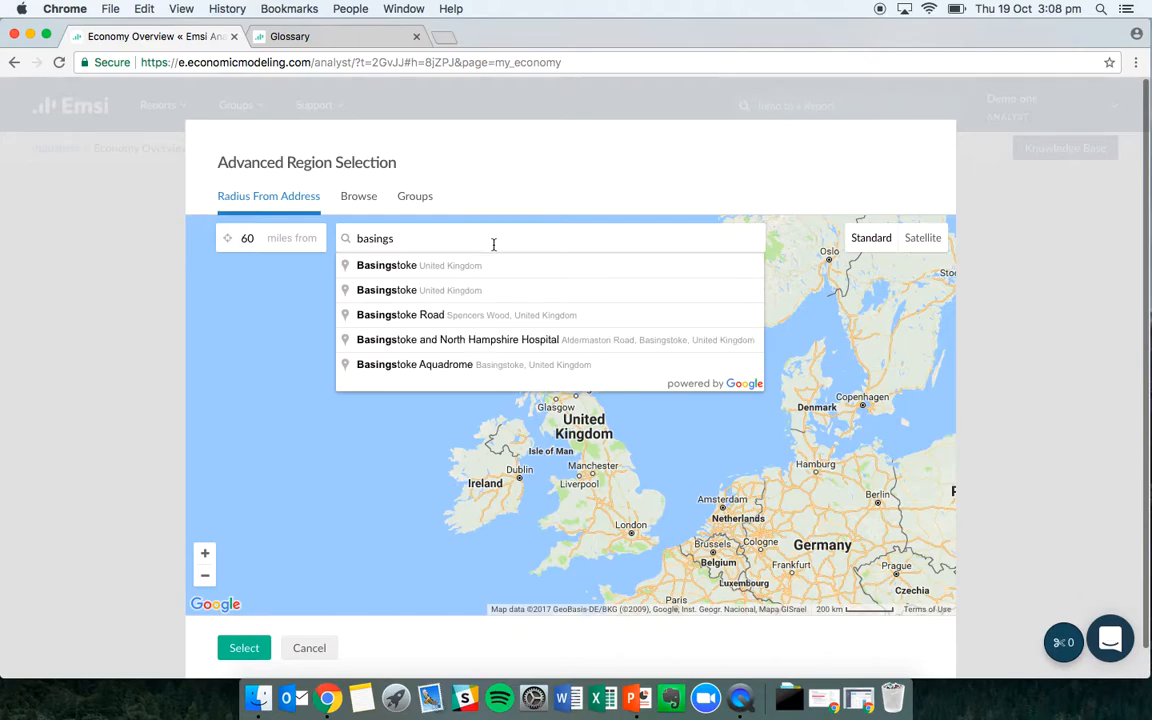
{"action": "left_click", "coordinate": [478, 265]}
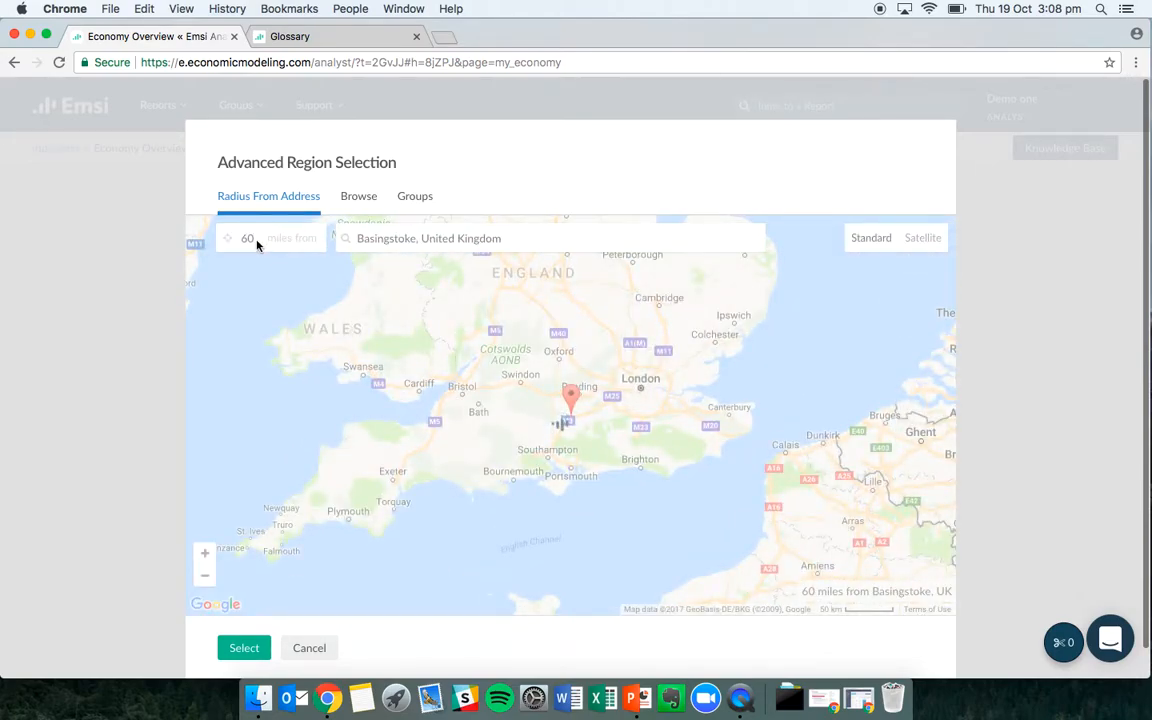
{"action": "double_click", "coordinate": [256, 239]}
{"action": "type", "text": "2"}
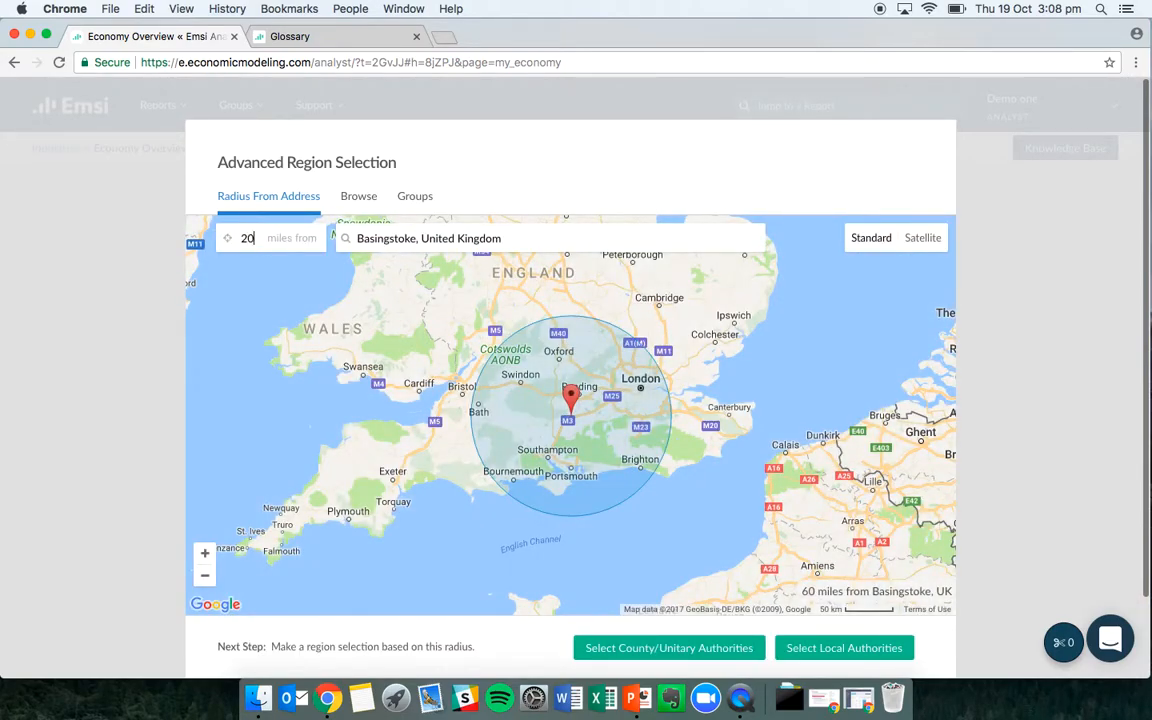
{"action": "type", "text": "0"}
{"action": "key", "text": "Return"}
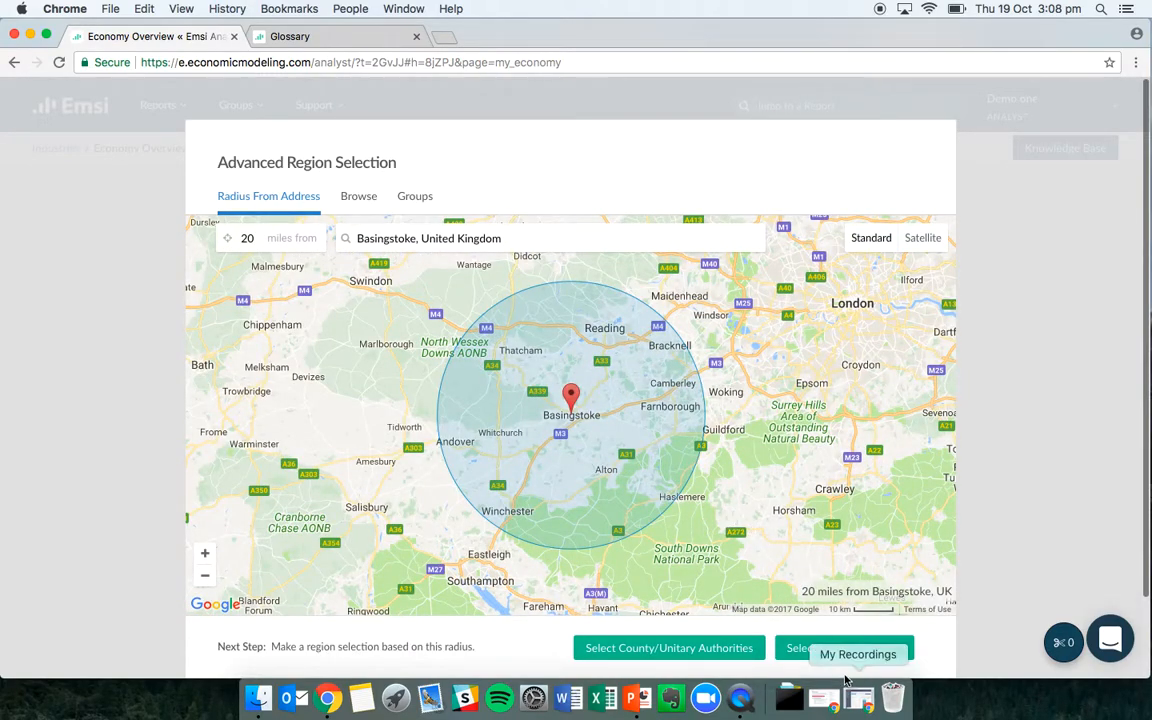
- Select the local authorities that fall within the 20-mile radius around Basingstoke
{"action": "scroll", "coordinate": [815, 625], "scroll_direction": "down", "scroll_amount": 2}
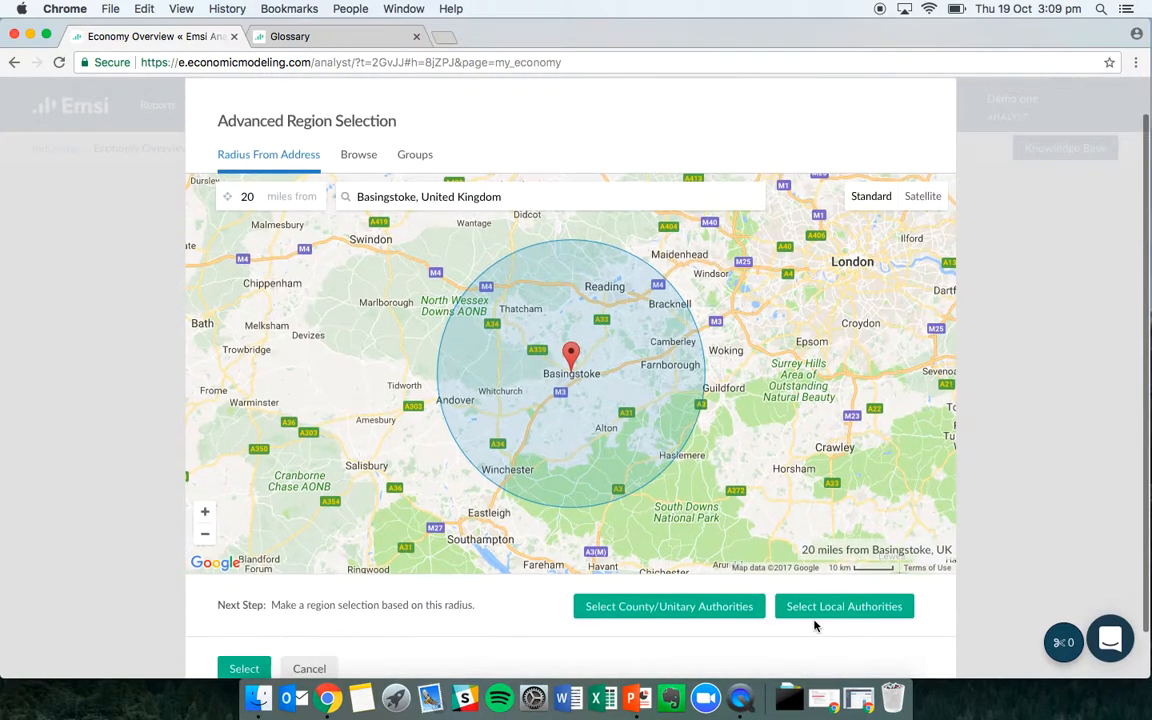
{"action": "scroll", "coordinate": [815, 625], "scroll_direction": "down", "scroll_amount": 2}
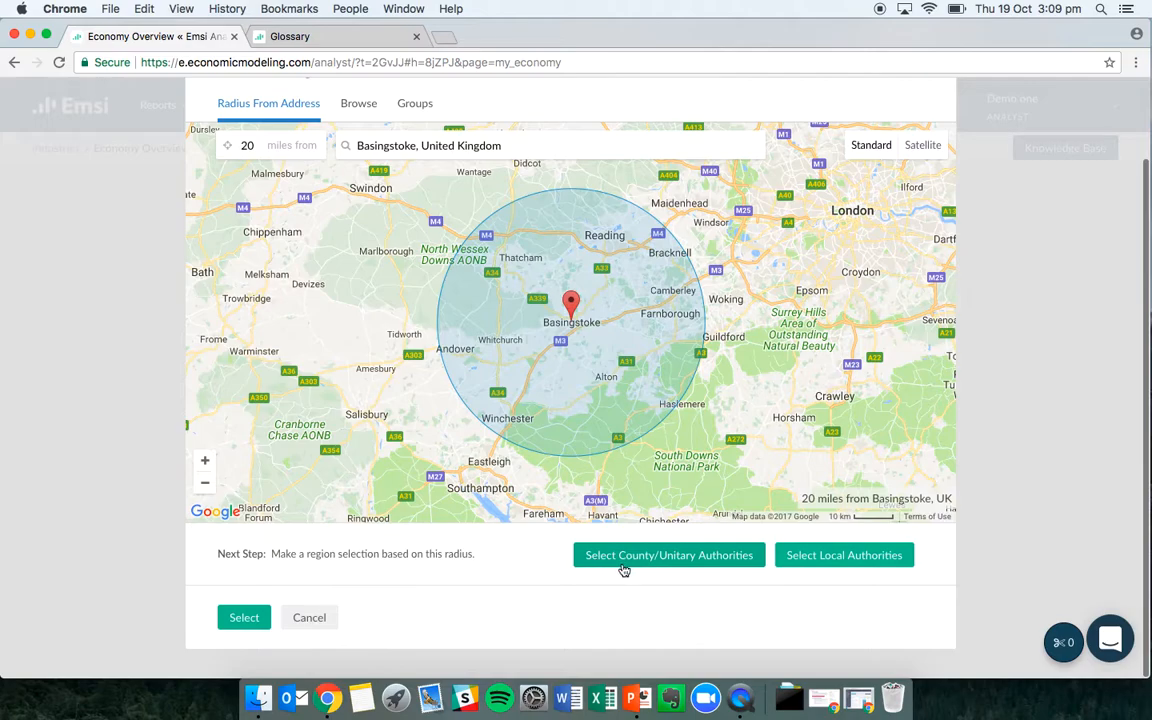
{"action": "left_click", "coordinate": [820, 557]}
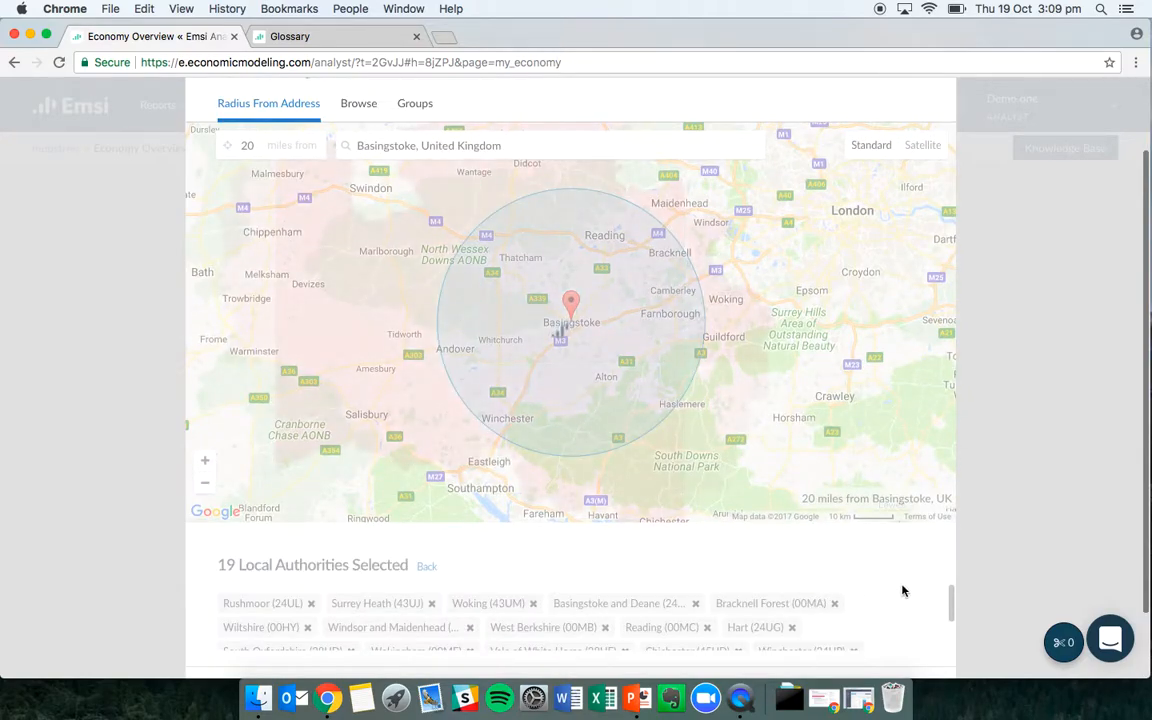
- Examine the list of selected local authorities and their coverage on the map southwest of Basingstoke
{"action": "scroll", "coordinate": [910, 587], "scroll_direction": "down", "scroll_amount": 1}
{"action": "scroll", "coordinate": [912, 587], "scroll_direction": "down", "scroll_amount": 1}
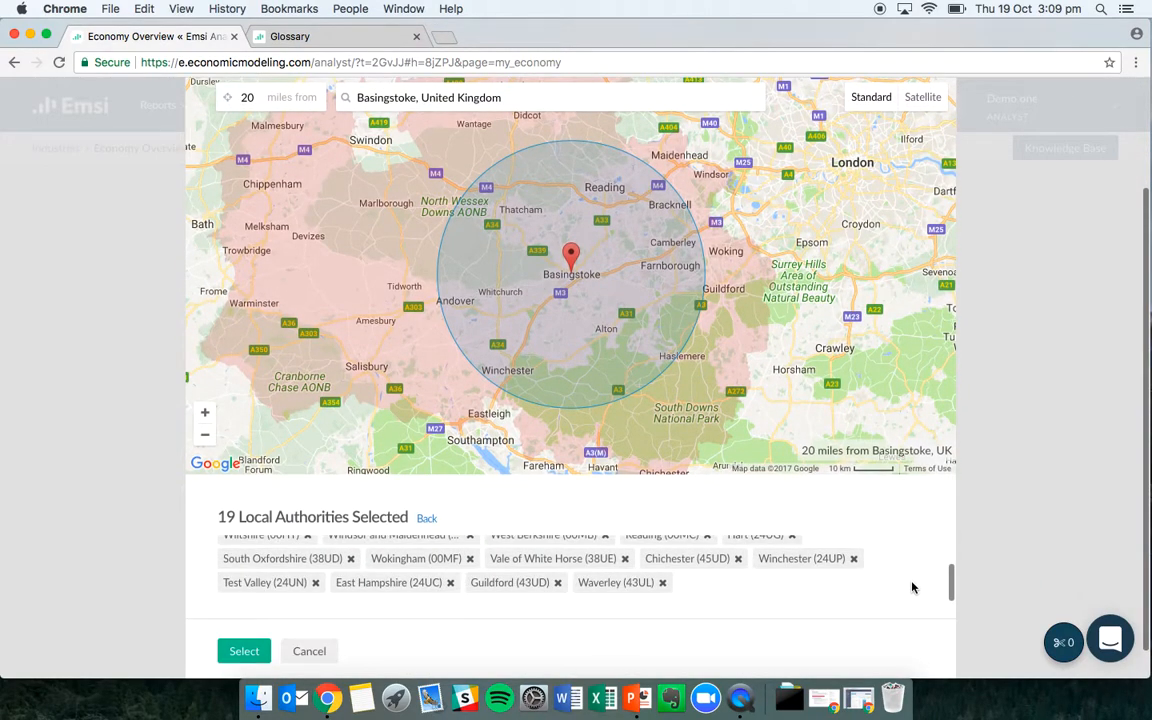
{"action": "scroll", "coordinate": [912, 587], "scroll_direction": "up", "scroll_amount": 1}
{"action": "scroll", "coordinate": [912, 587], "scroll_direction": "up", "scroll_amount": 2}
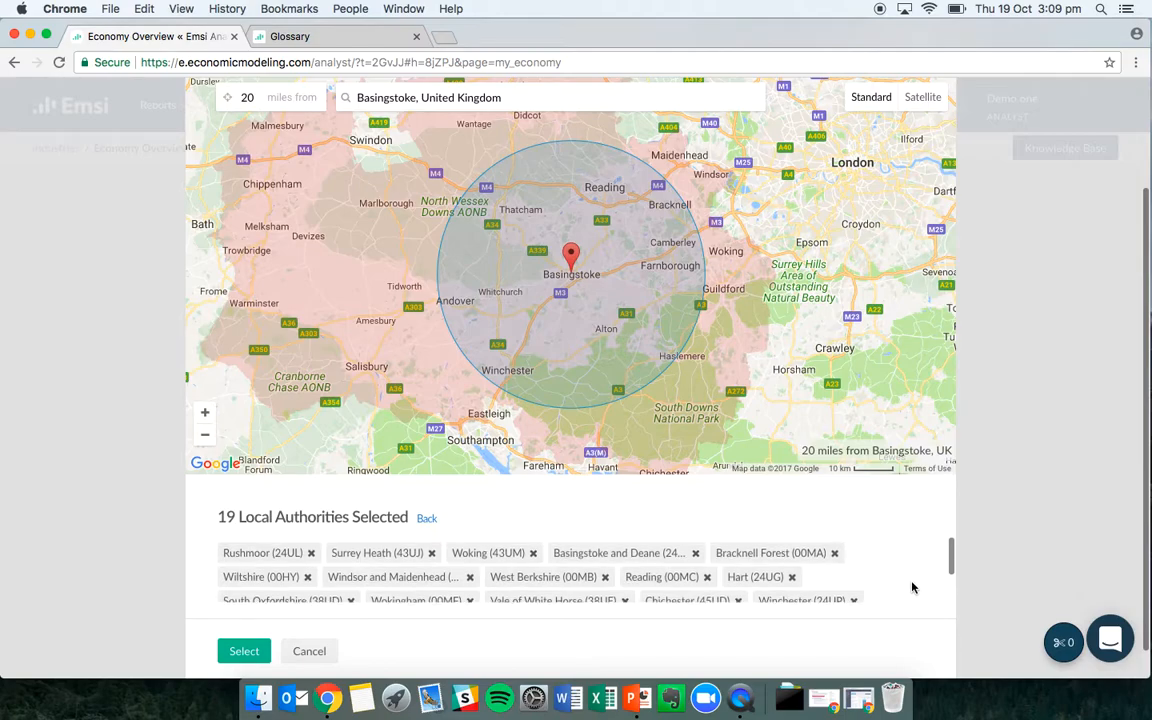
{"action": "scroll", "coordinate": [516, 375], "scroll_direction": "up", "scroll_amount": 2}
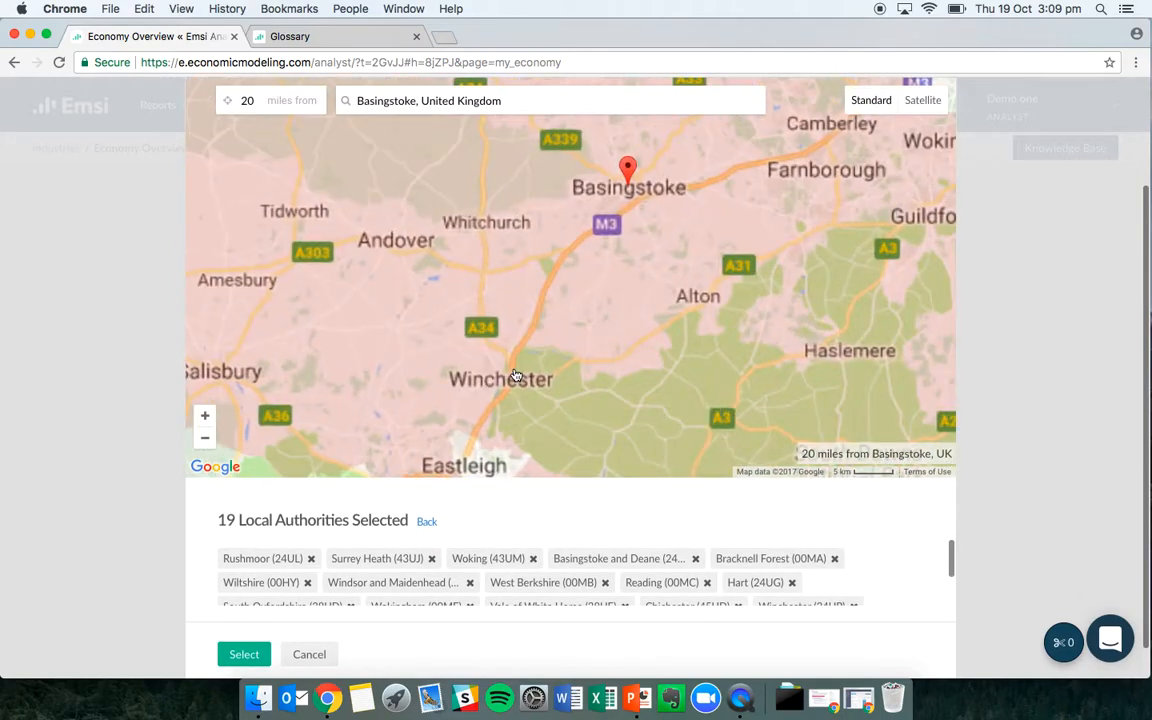
{"action": "scroll", "coordinate": [516, 375], "scroll_direction": "down", "scroll_amount": 2}
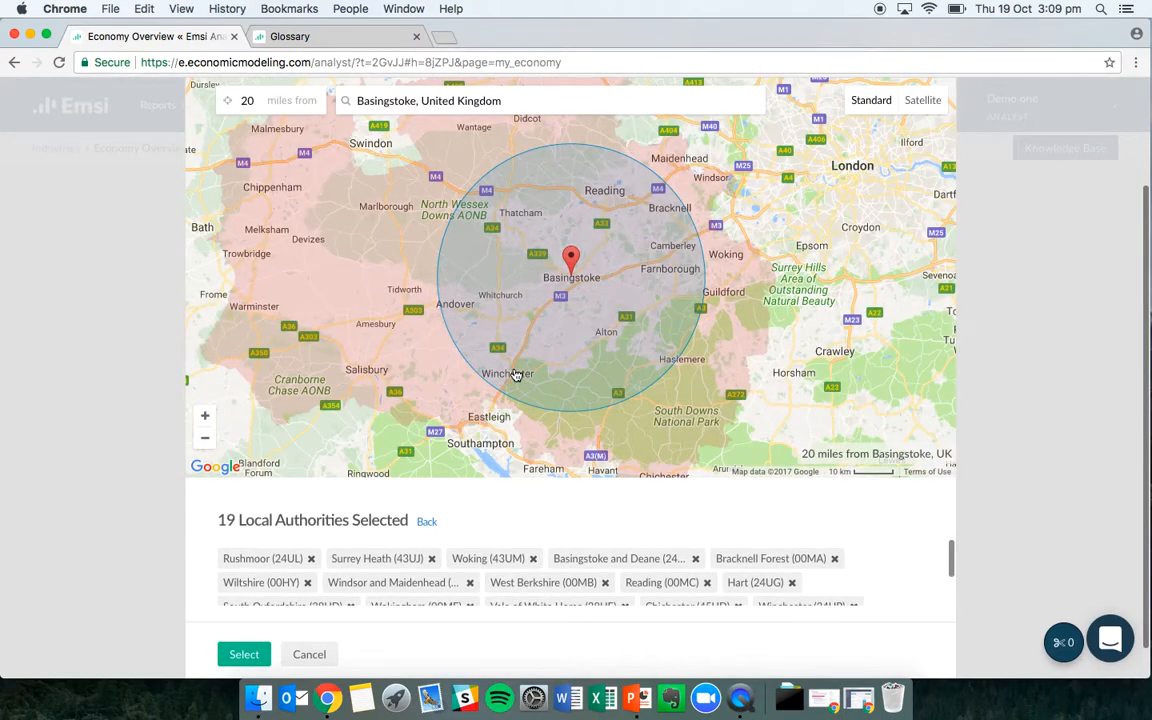
{"action": "scroll", "coordinate": [458, 354], "scroll_direction": "up", "scroll_amount": 2}
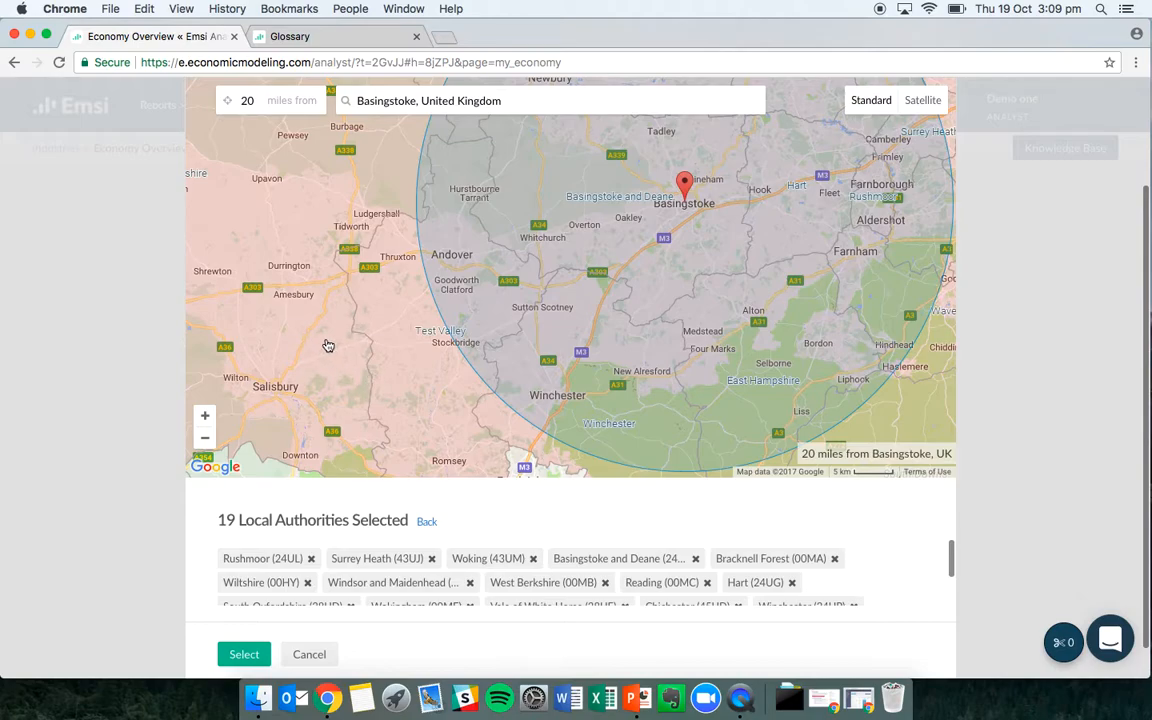
- Exclude Wiltshire, Test Valley, Waverley and Chichester from the selected local authorities on the map
{"action": "left_click", "coordinate": [297, 308]}
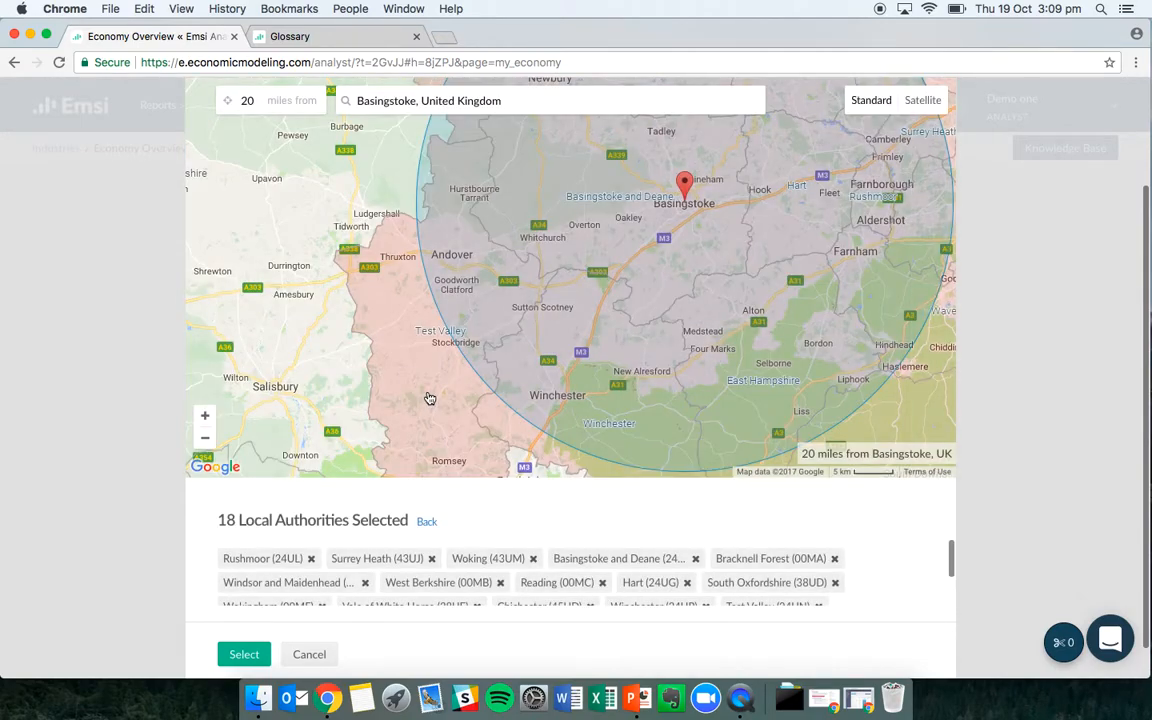
{"action": "left_click", "coordinate": [428, 398]}
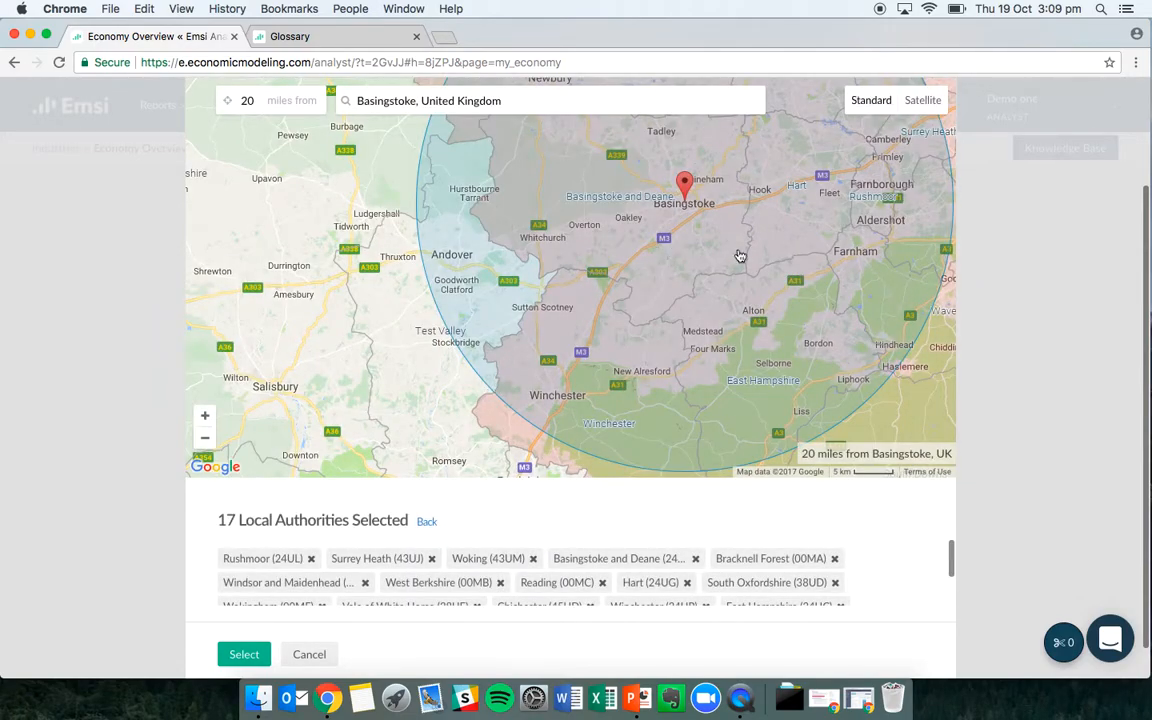
{"action": "left_click_drag", "start_coordinate": [761, 246], "coordinate": [599, 190]}
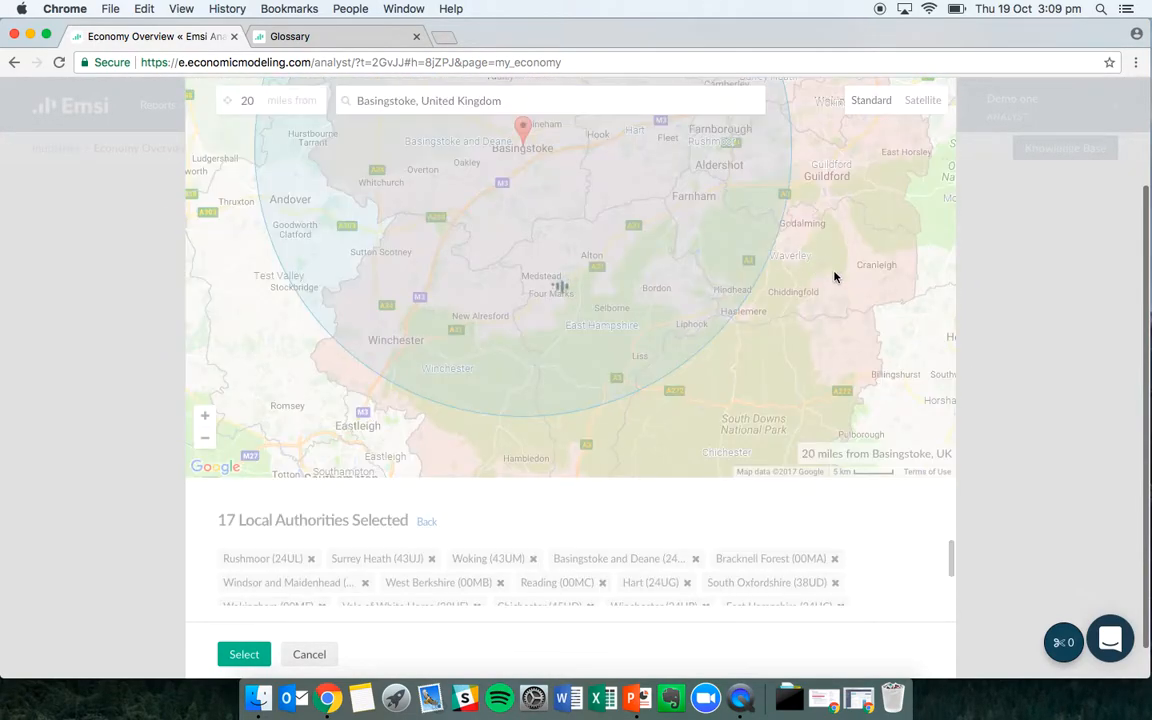
{"action": "left_click", "coordinate": [735, 383]}
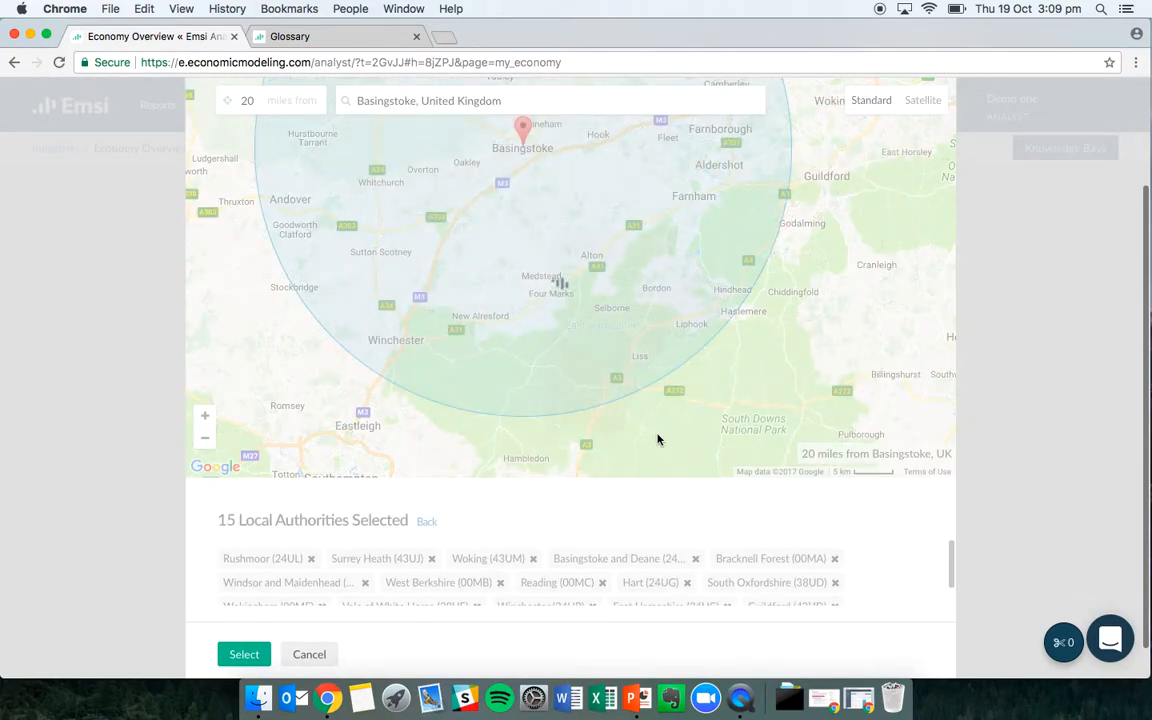
{"action": "mouse_move", "coordinate": [658, 431]}
{"action": "left_mouse_down"}
{"action": "mouse_move", "coordinate": [718, 275]}
{"action": "mouse_move", "coordinate": [599, 334]}
{"action": "mouse_move", "coordinate": [643, 355]}
{"action": "left_mouse_up"}
{"action": "left_click_drag", "start_coordinate": [689, 257], "coordinate": [709, 440]}
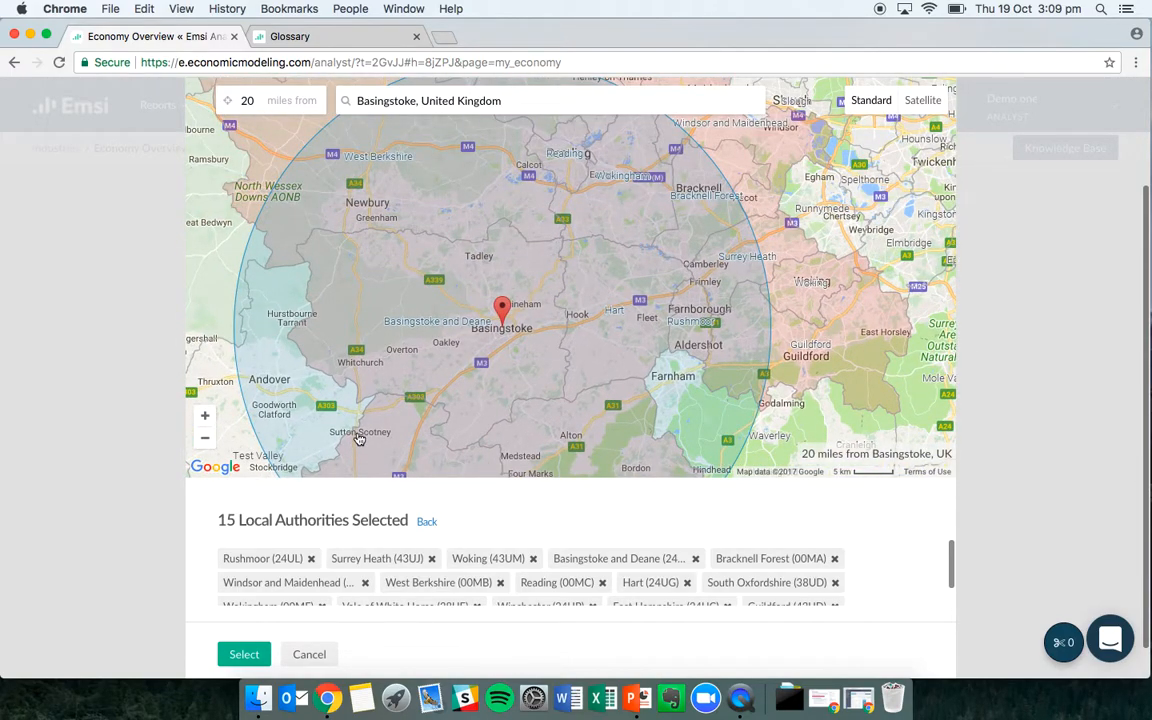
- Confirm the local authority selection and run the Economy Overview report for that region
{"action": "scroll", "coordinate": [158, 498], "scroll_direction": "down", "scroll_amount": 2}
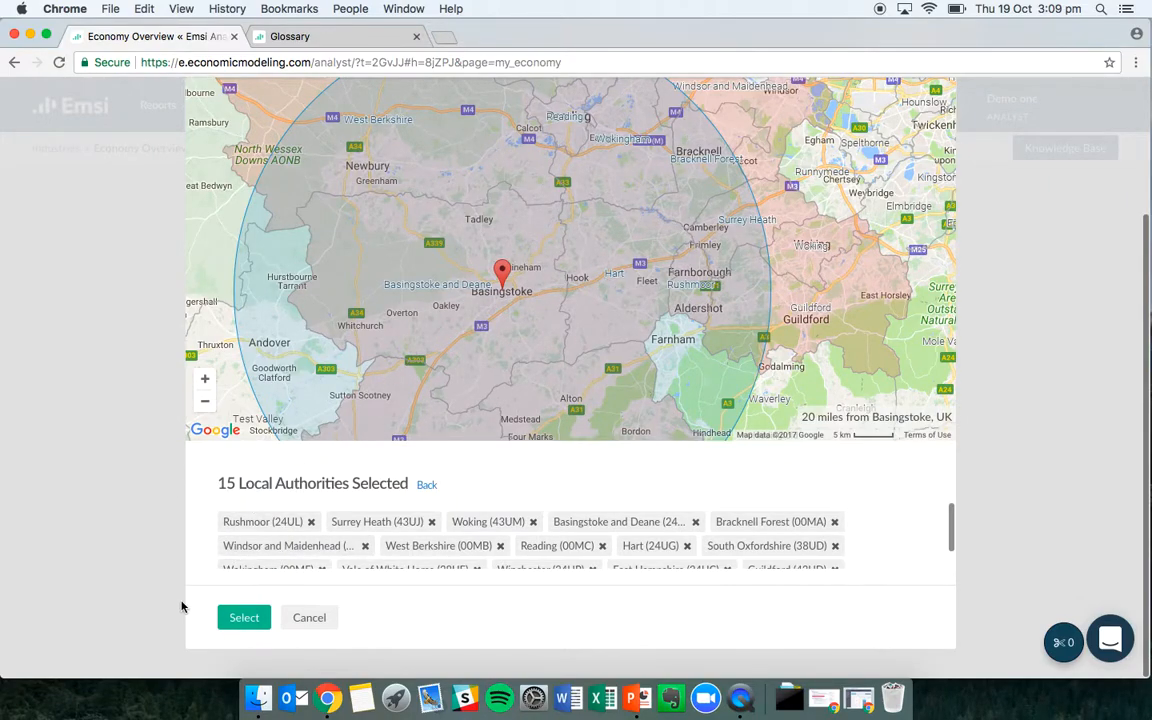
{"action": "left_click", "coordinate": [243, 620]}
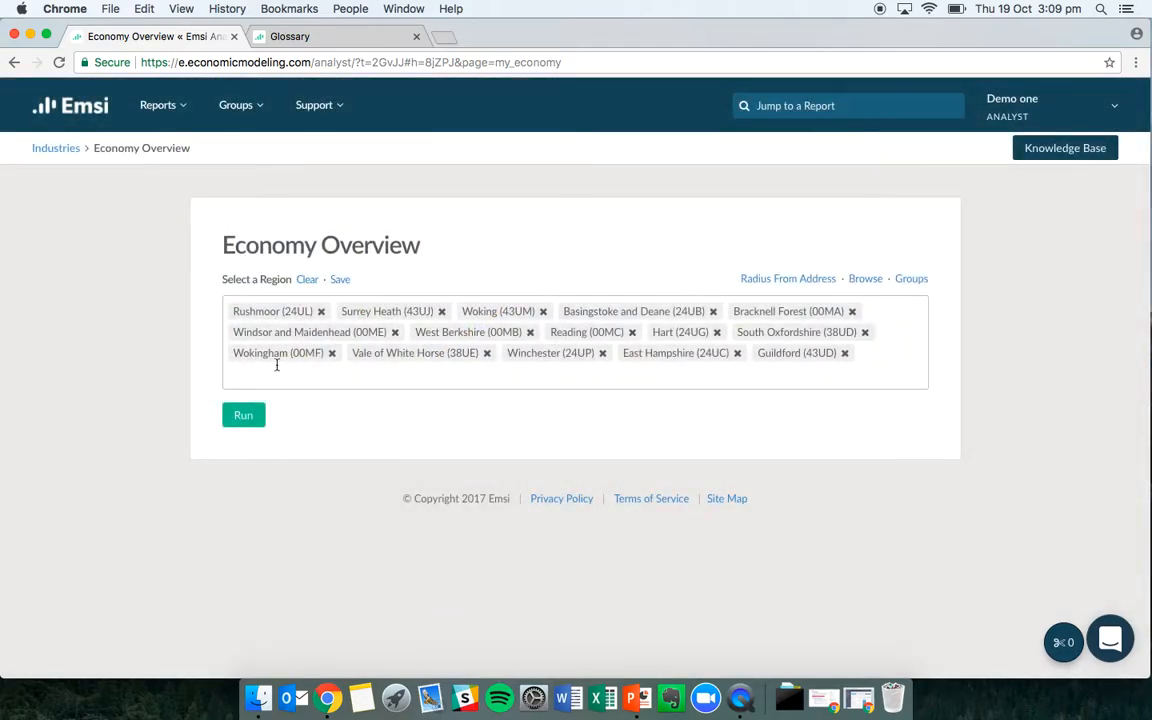
{"action": "left_click", "coordinate": [246, 418]}
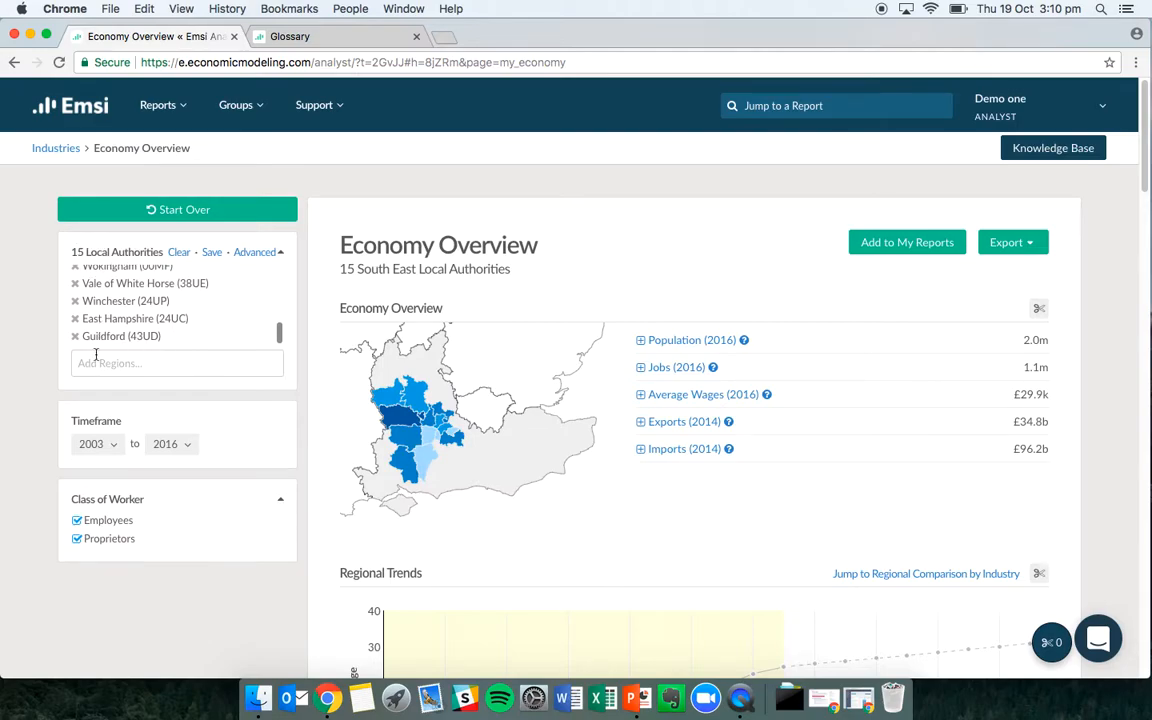
- Check the report's timeframe year choices and its available export formats without changing any settings
{"action": "left_click", "coordinate": [103, 446]}
{"action": "left_click", "coordinate": [176, 446]}
{"action": "left_click", "coordinate": [175, 446]}
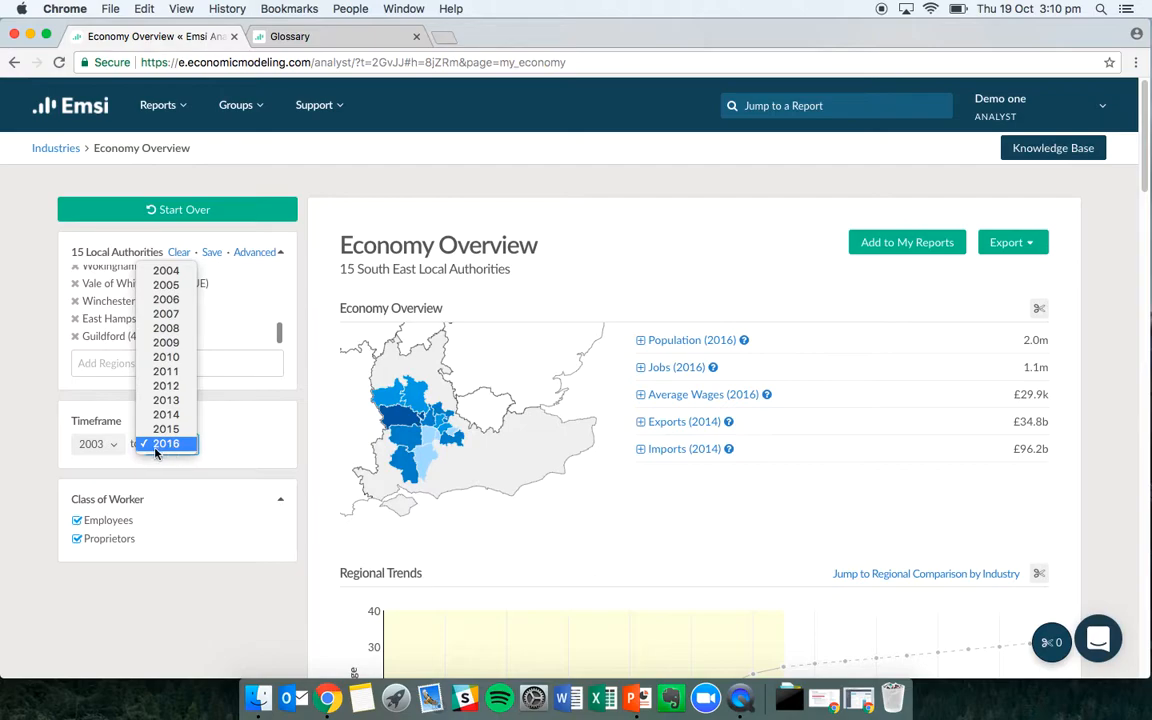
{"action": "left_click", "coordinate": [230, 455]}
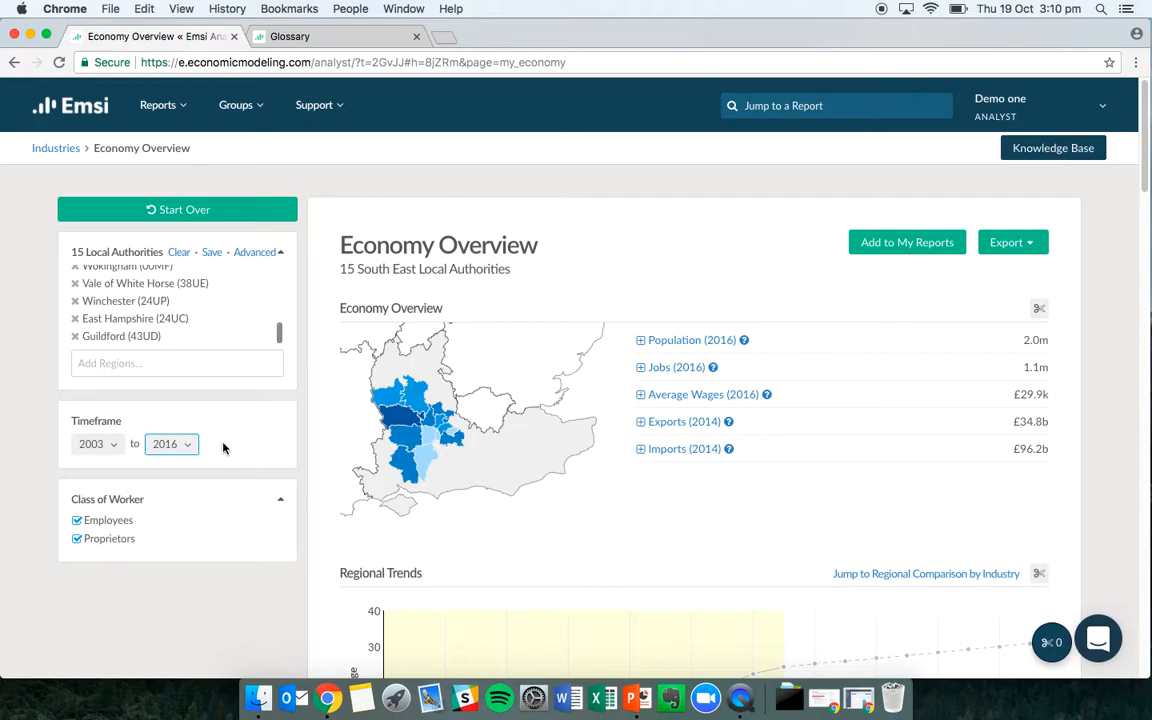
{"action": "left_click", "coordinate": [162, 488]}
{"action": "left_click", "coordinate": [1002, 242]}
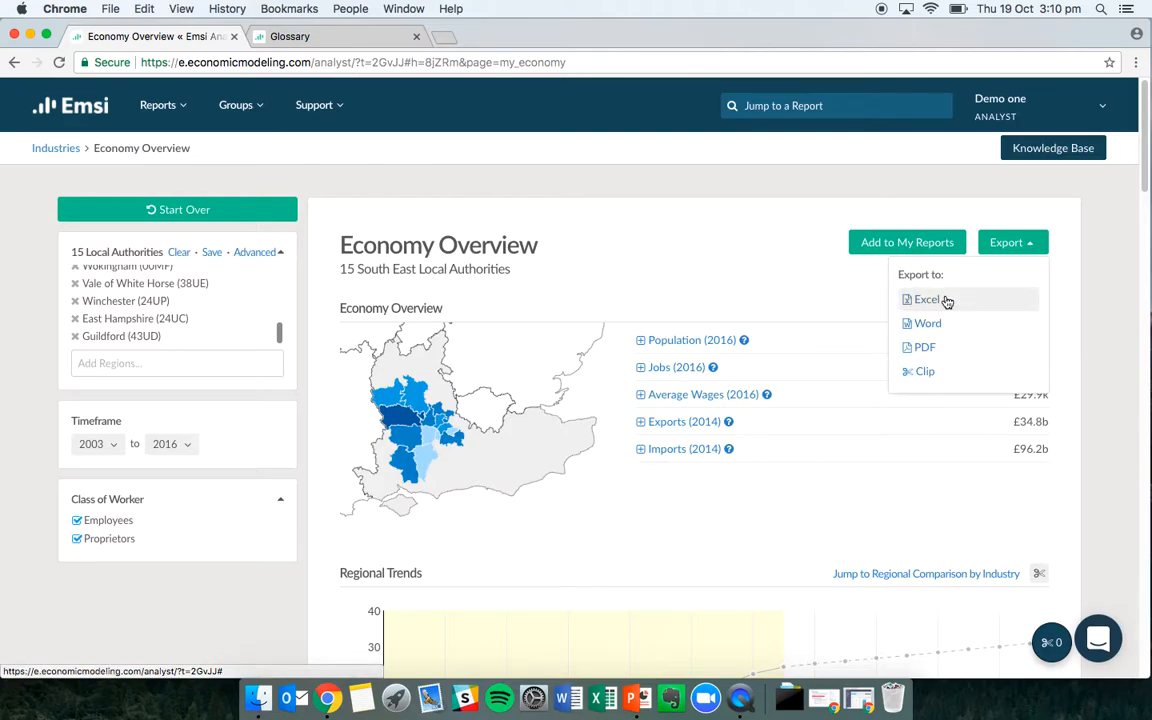
{"action": "left_click", "coordinate": [1053, 326]}
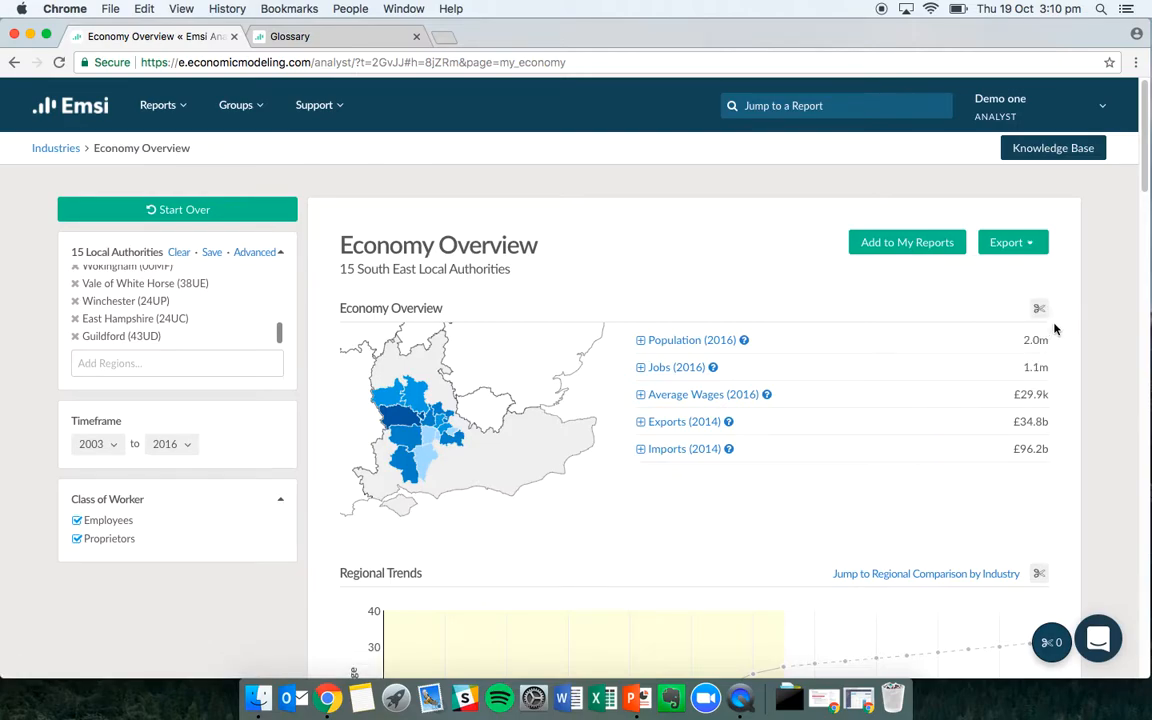
- Clip the Economy Overview and Regional Trends sections of the report to the clippings collection
{"action": "scroll", "coordinate": [1066, 330], "scroll_direction": "down", "scroll_amount": 1}
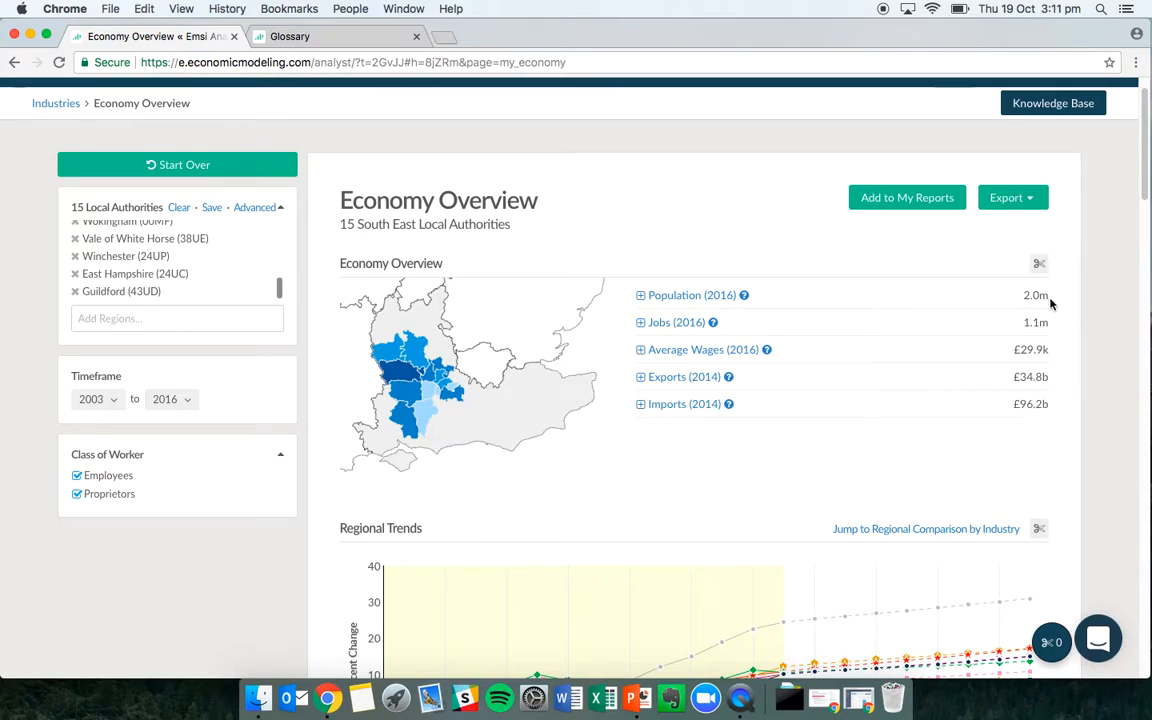
{"action": "left_click", "coordinate": [1039, 266]}
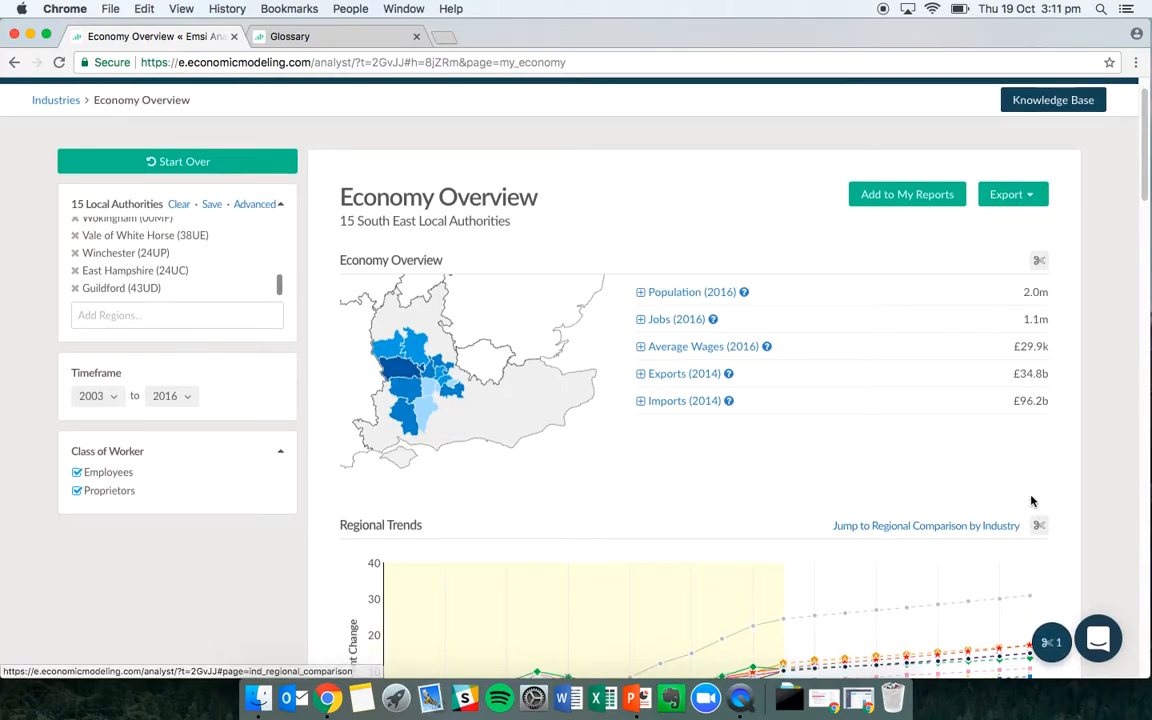
{"action": "scroll", "coordinate": [1000, 498], "scroll_direction": "down", "scroll_amount": 2}
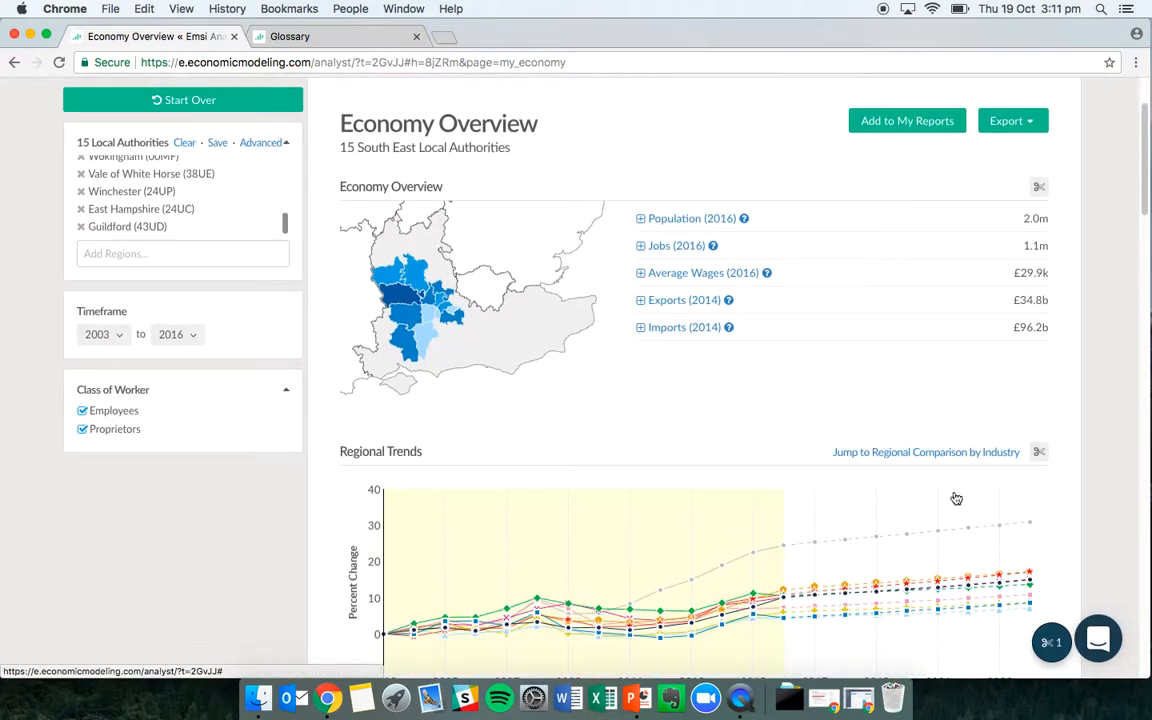
{"action": "left_click", "coordinate": [1041, 453]}
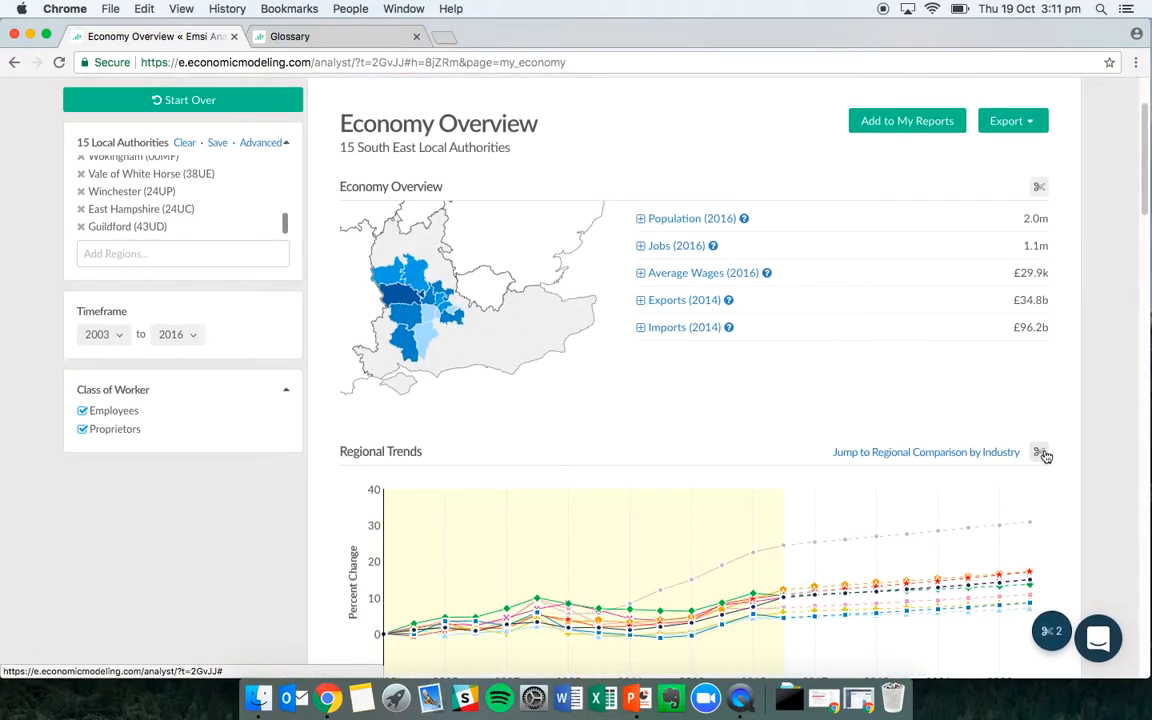
- Review the collected clippings and their export format options, and close the clippings list without exporting
{"action": "left_click", "coordinate": [1049, 642]}
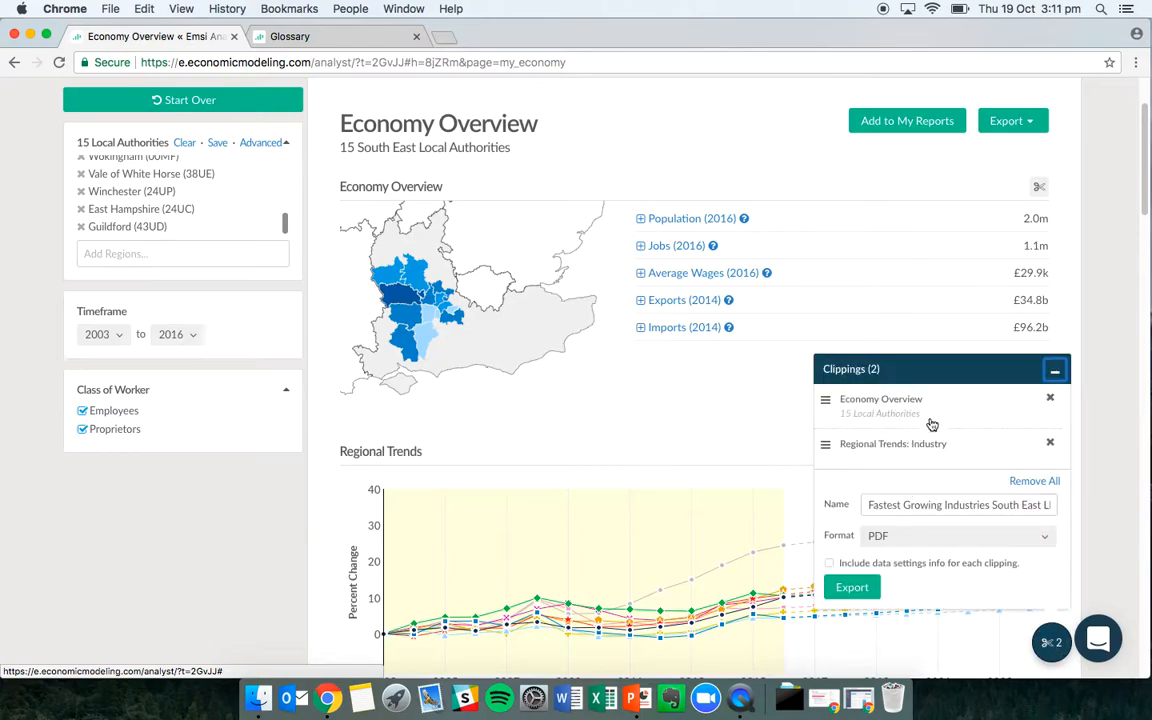
{"action": "left_click", "coordinate": [882, 536]}
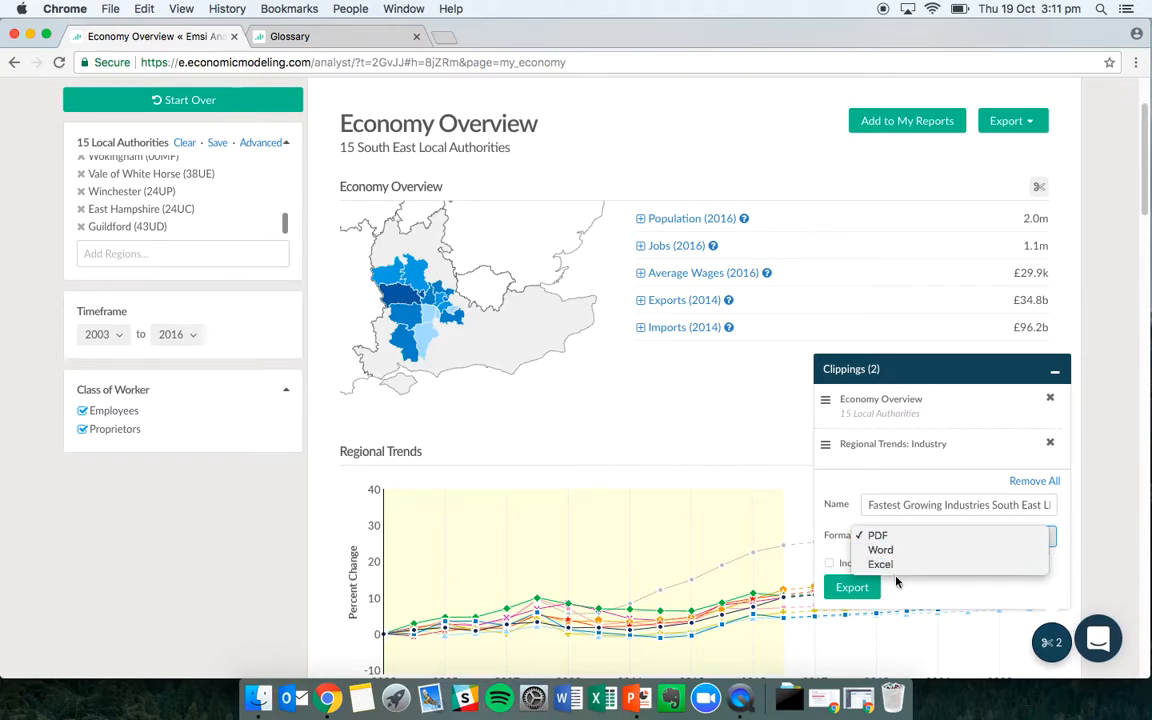
{"action": "left_click", "coordinate": [896, 588]}
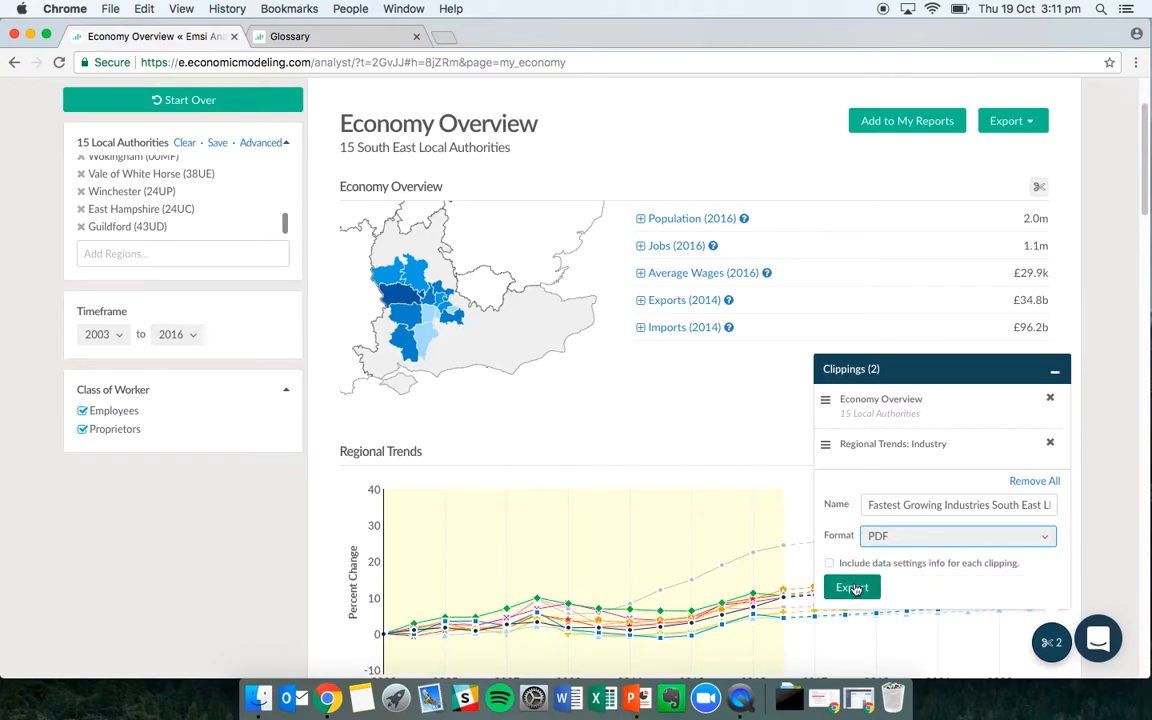
{"action": "left_click", "coordinate": [1051, 641]}
- View the 2016 population breakdown by age group for the region and close it again
{"action": "scroll", "coordinate": [1069, 449], "scroll_direction": "up", "scroll_amount": 1}
{"action": "scroll", "coordinate": [1069, 449], "scroll_direction": "up", "scroll_amount": 2}
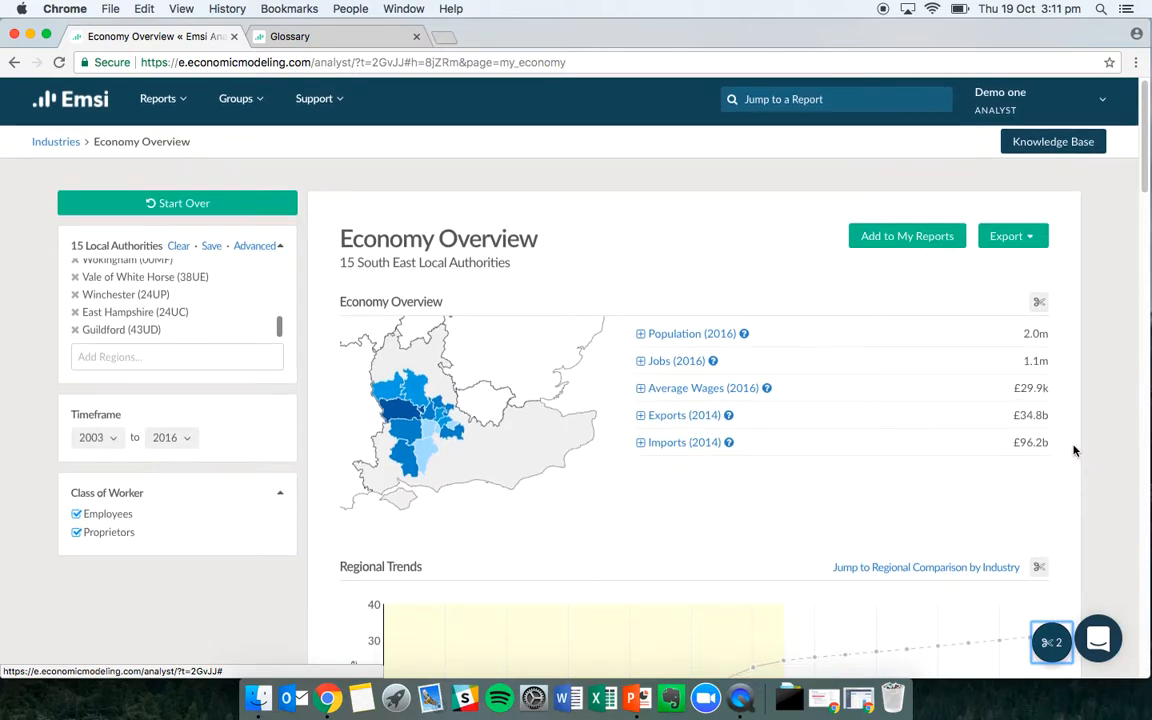
{"action": "scroll", "coordinate": [1086, 452], "scroll_direction": "down", "scroll_amount": 2}
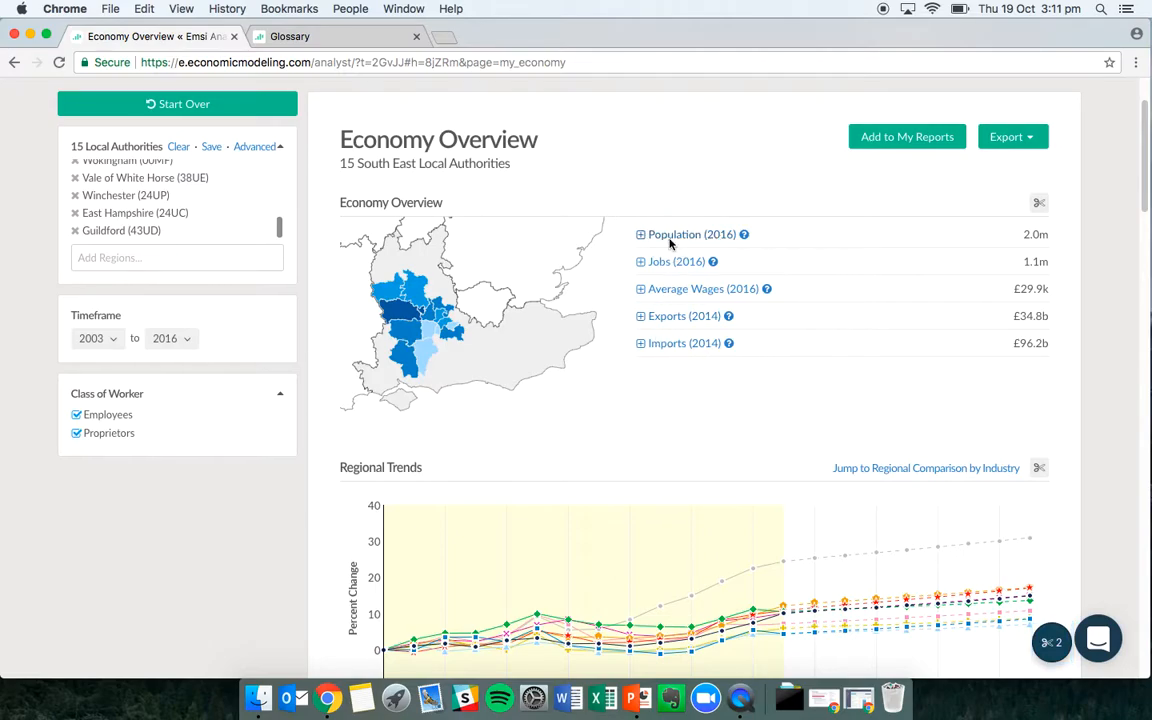
{"action": "left_click", "coordinate": [670, 240]}
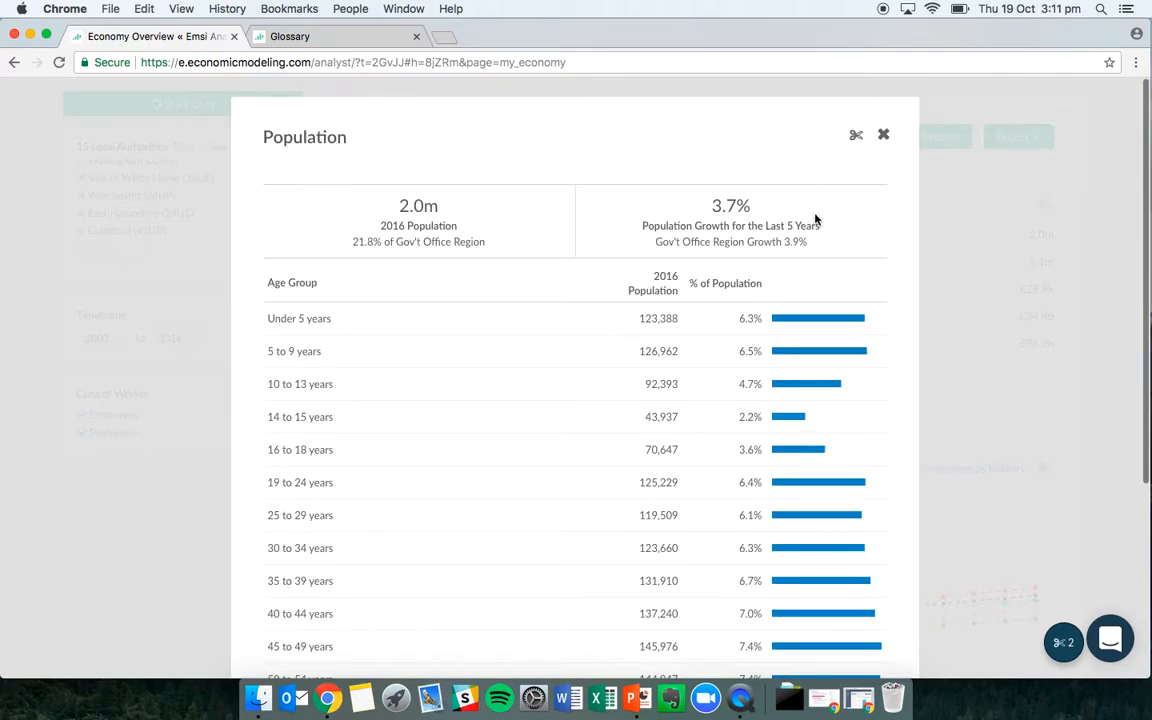
{"action": "left_click", "coordinate": [880, 135]}
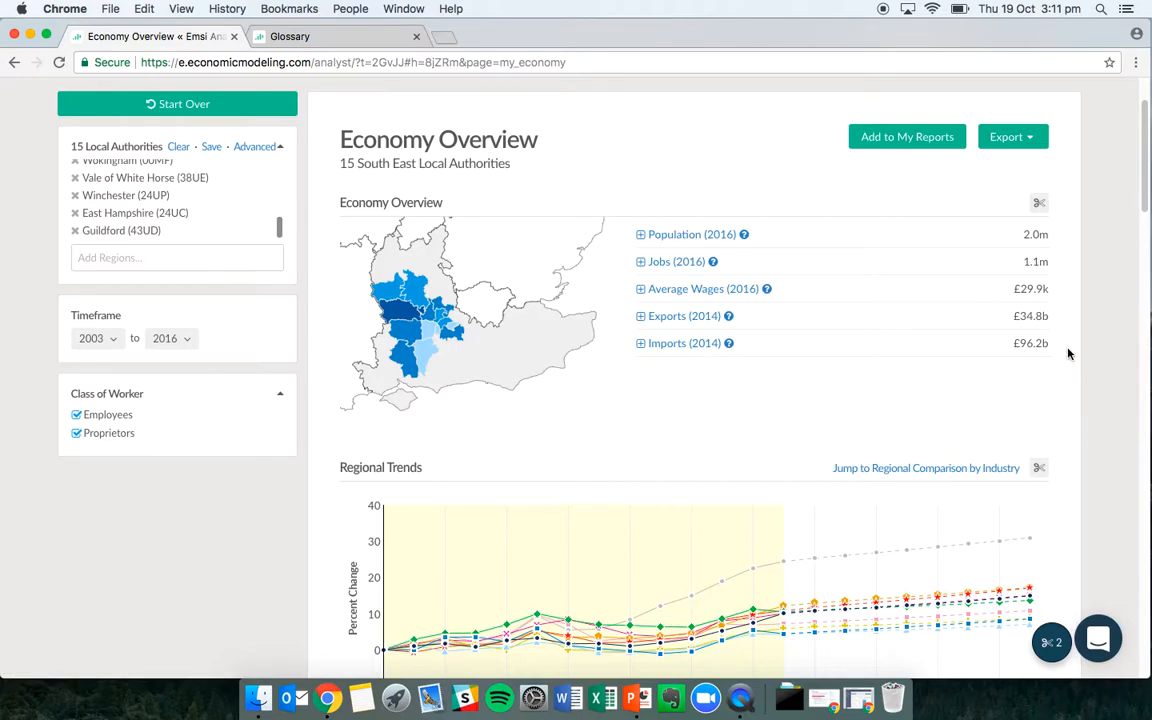
- Examine the Regional Trends chart and comparison table, and view the chart's underlying yearly job figures by region
{"action": "scroll", "coordinate": [1068, 354], "scroll_direction": "down", "scroll_amount": 2}
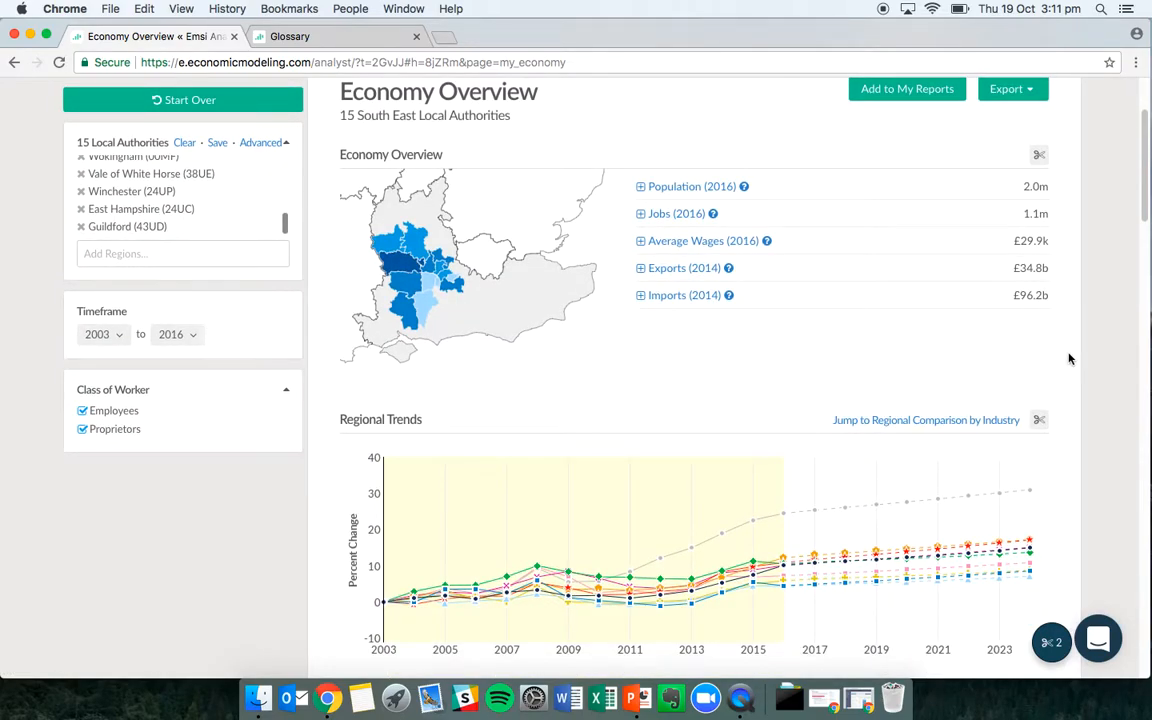
{"action": "scroll", "coordinate": [1068, 358], "scroll_direction": "down", "scroll_amount": 2}
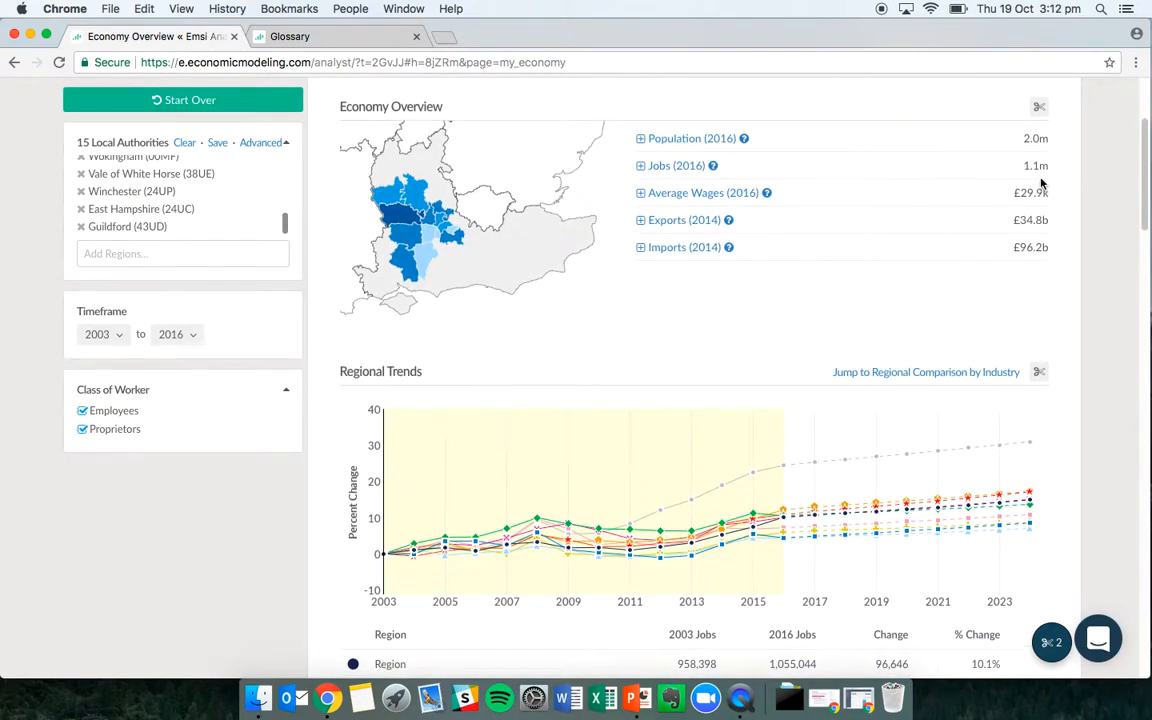
{"action": "scroll", "coordinate": [390, 190], "scroll_direction": "up", "scroll_amount": 3}
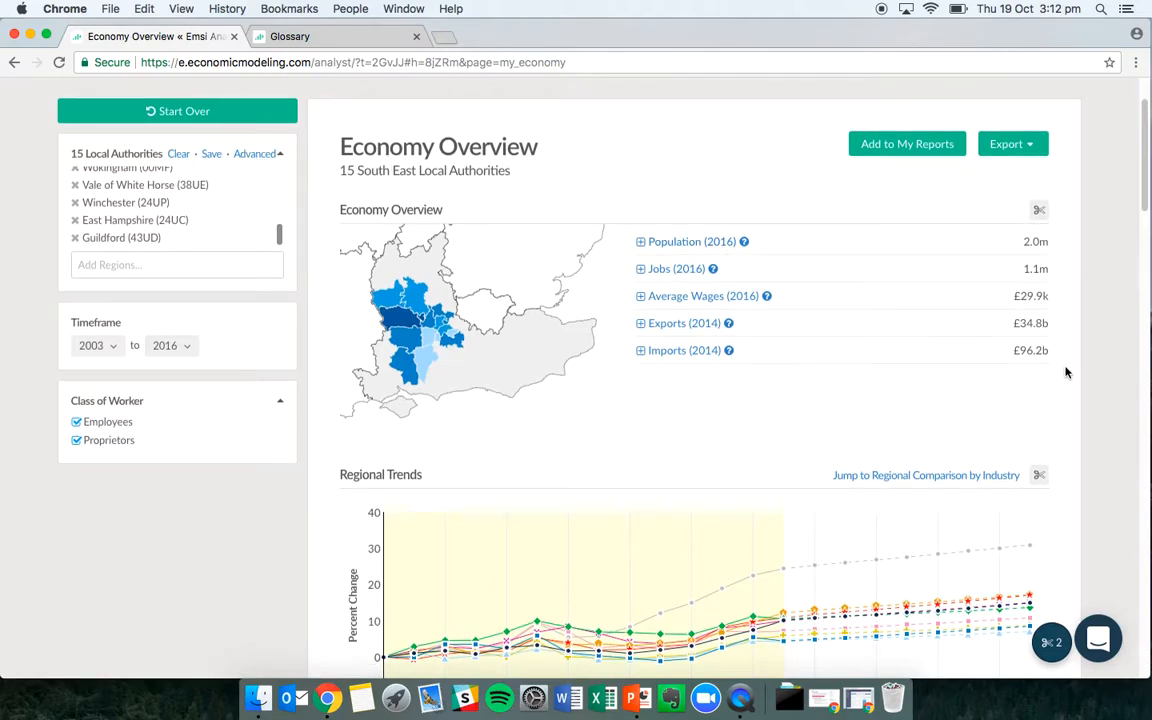
{"action": "scroll", "coordinate": [1067, 300], "scroll_direction": "down", "scroll_amount": 3}
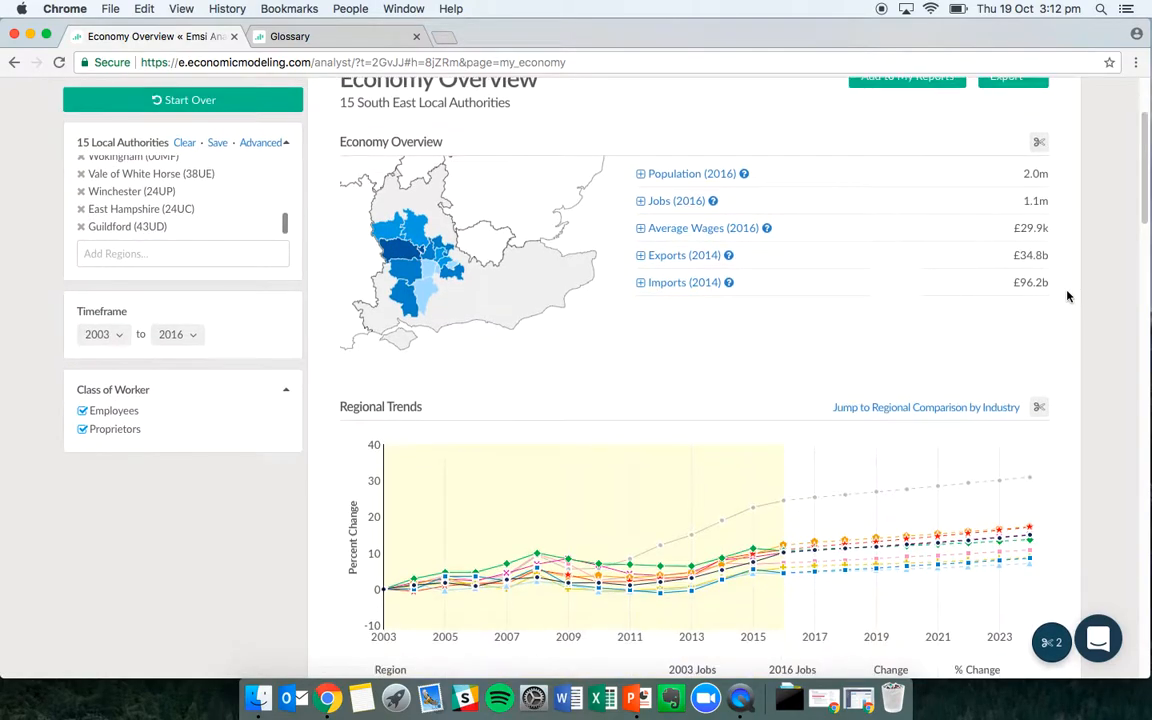
{"action": "scroll", "coordinate": [1069, 307], "scroll_direction": "down", "scroll_amount": 4}
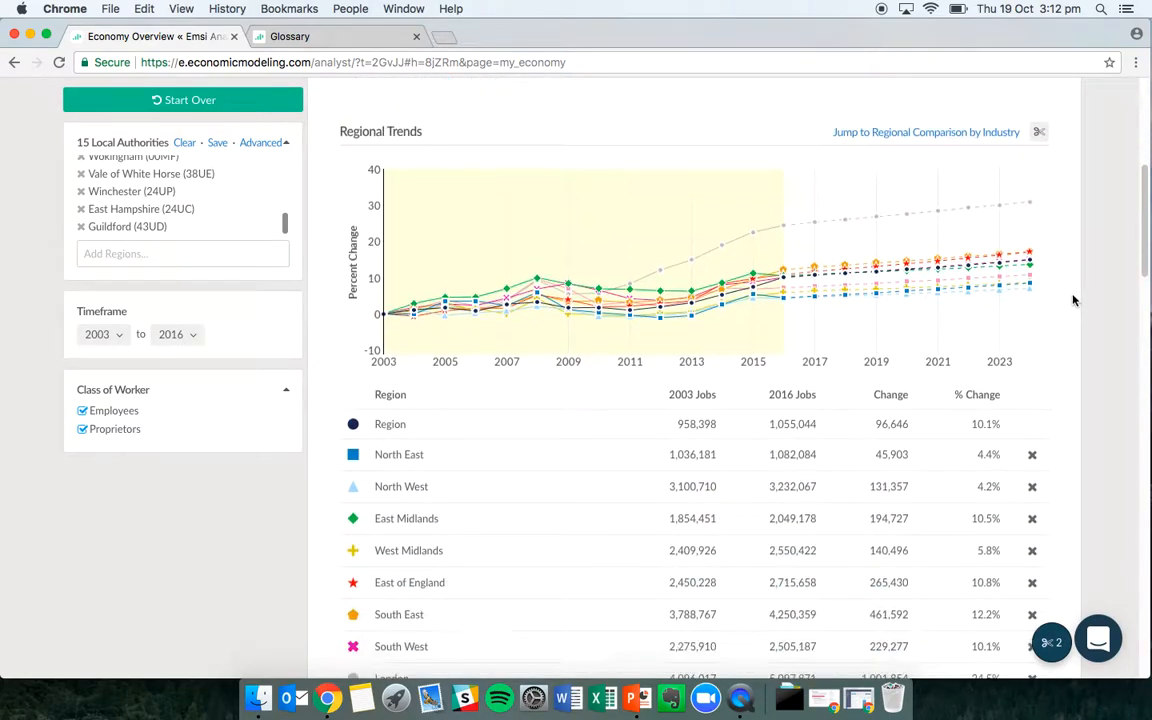
{"action": "scroll", "coordinate": [1071, 301], "scroll_direction": "down", "scroll_amount": 1}
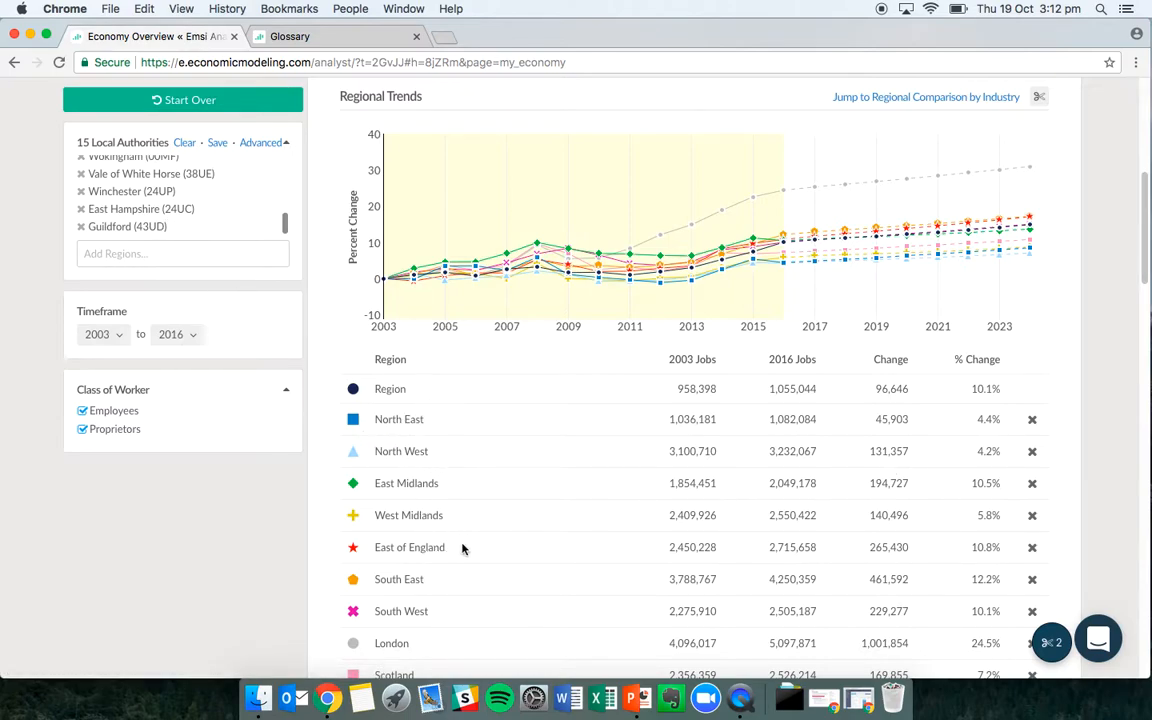
{"action": "left_click", "coordinate": [738, 254]}
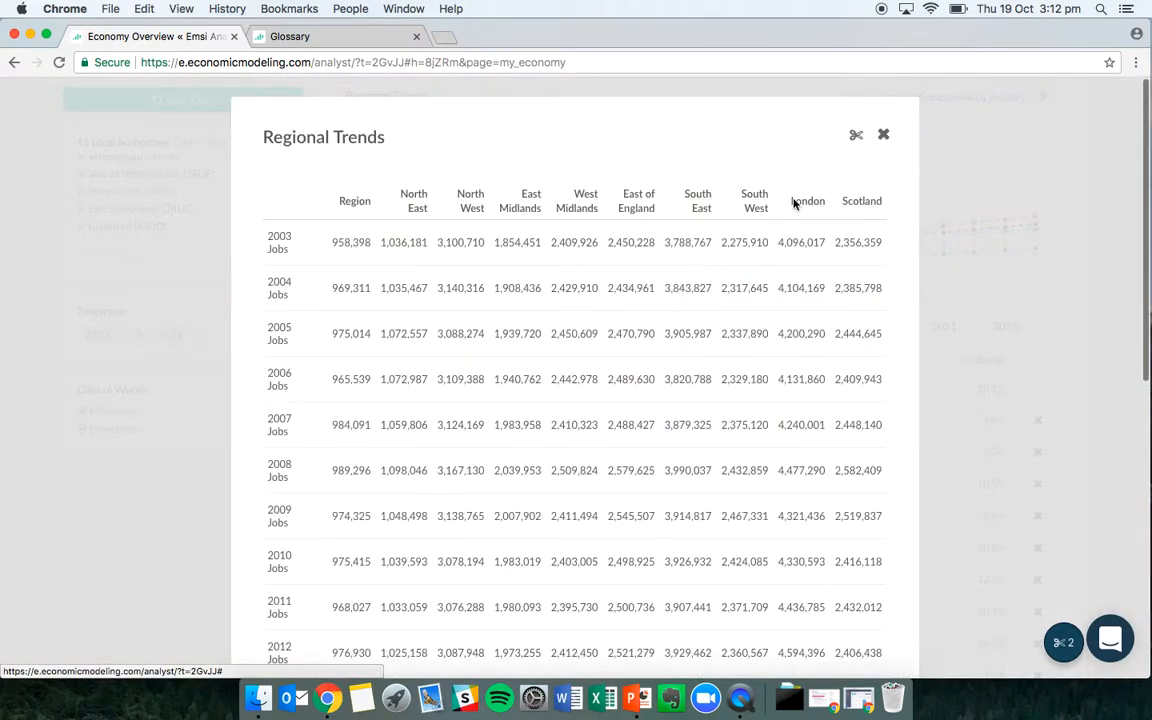
{"action": "left_click", "coordinate": [883, 134]}
- Examine the business local unit size distribution and the growing and declining occupations and industries
{"action": "scroll", "coordinate": [1105, 408], "scroll_direction": "down", "scroll_amount": 5}
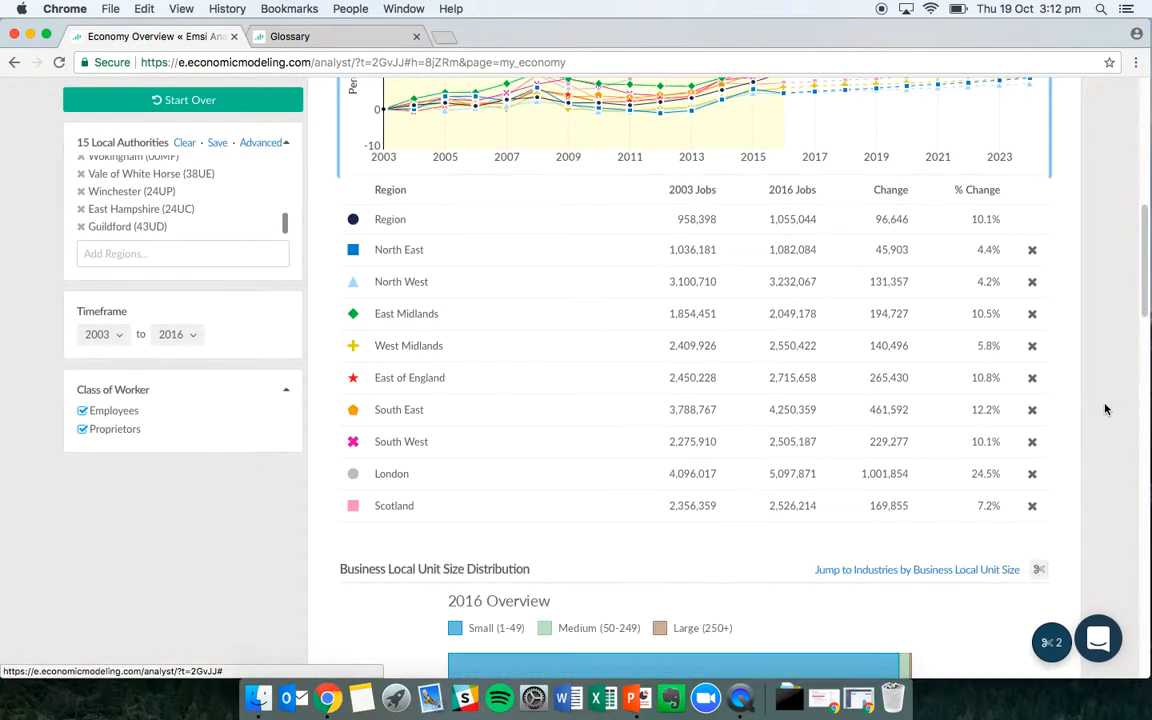
{"action": "scroll", "coordinate": [1105, 408], "scroll_direction": "down", "scroll_amount": 5}
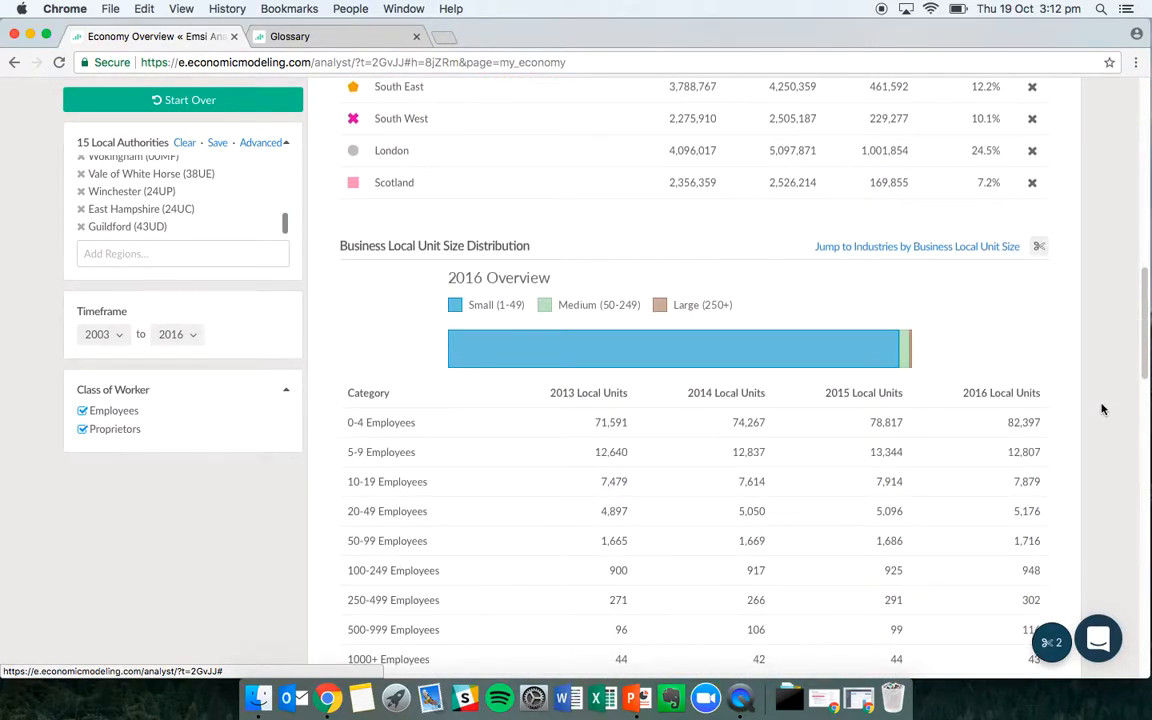
{"action": "scroll", "coordinate": [1102, 408], "scroll_direction": "down", "scroll_amount": 3}
{"action": "scroll", "coordinate": [1100, 409], "scroll_direction": "down", "scroll_amount": 2}
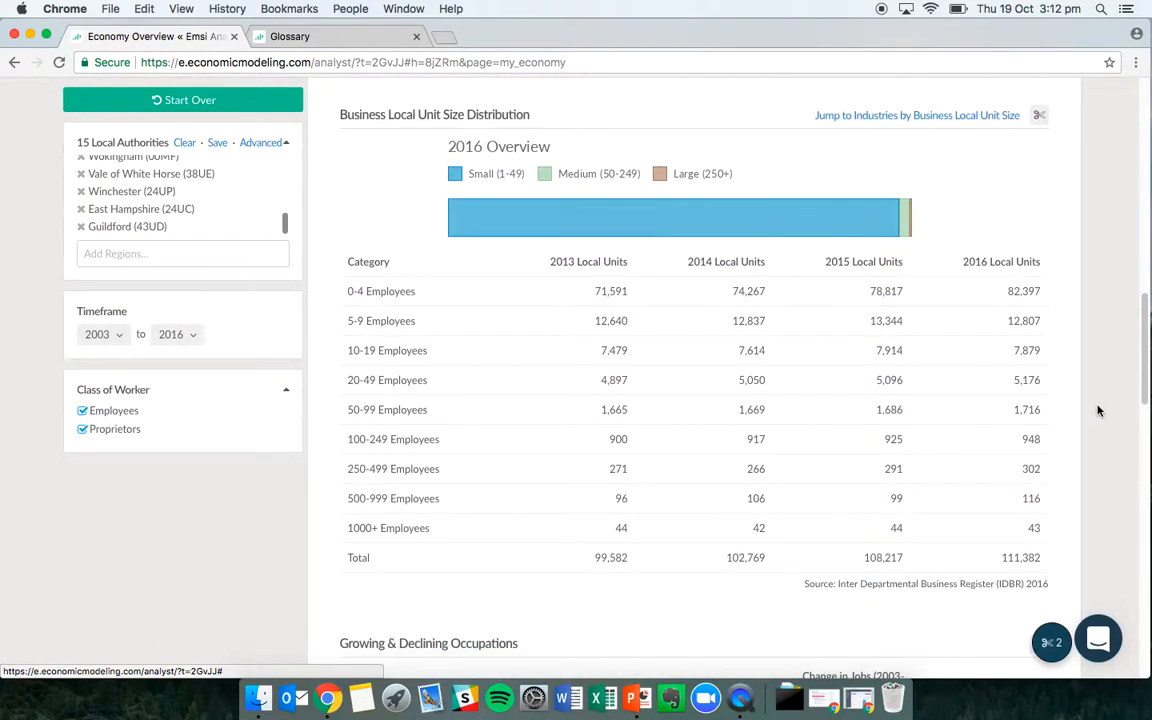
{"action": "scroll", "coordinate": [1098, 410], "scroll_direction": "down", "scroll_amount": 6}
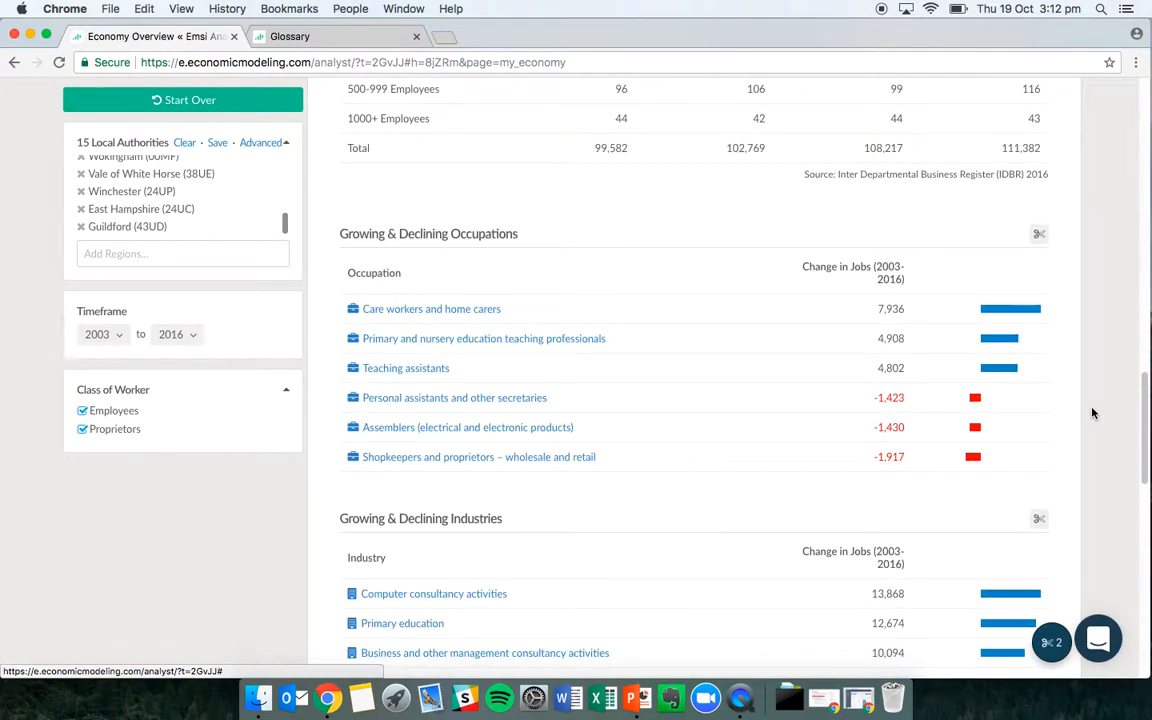
{"action": "scroll", "coordinate": [1093, 413], "scroll_direction": "down", "scroll_amount": 2}
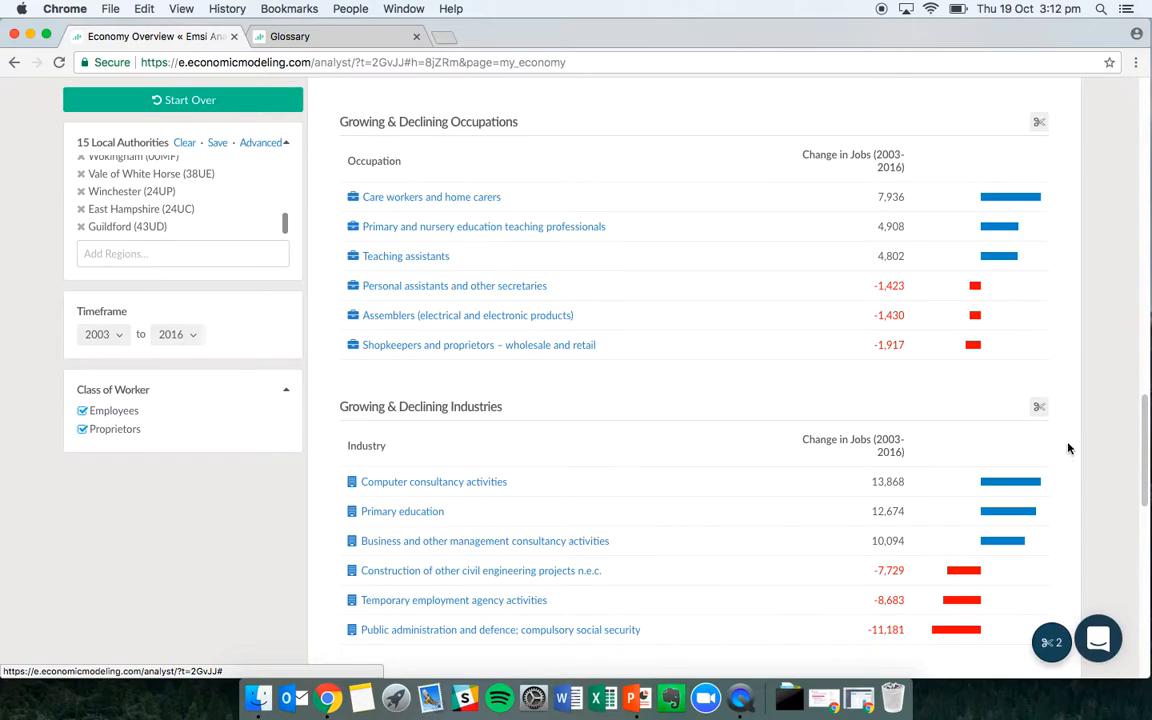
- Examine the 2016 age cohort and ethnicity demographics, and show the Equifax data for the top regional businesses
{"action": "scroll", "coordinate": [1070, 440], "scroll_direction": "down", "scroll_amount": 1}
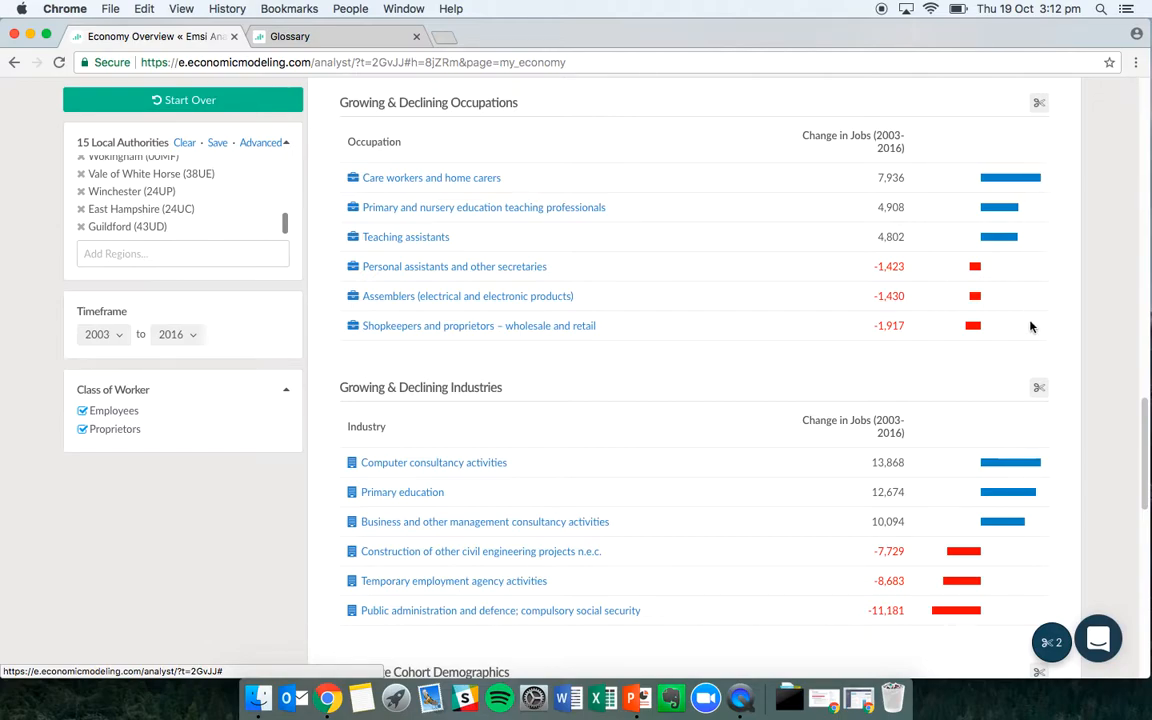
{"action": "scroll", "coordinate": [1062, 368], "scroll_direction": "down", "scroll_amount": 5}
{"action": "scroll", "coordinate": [1064, 380], "scroll_direction": "down", "scroll_amount": 8}
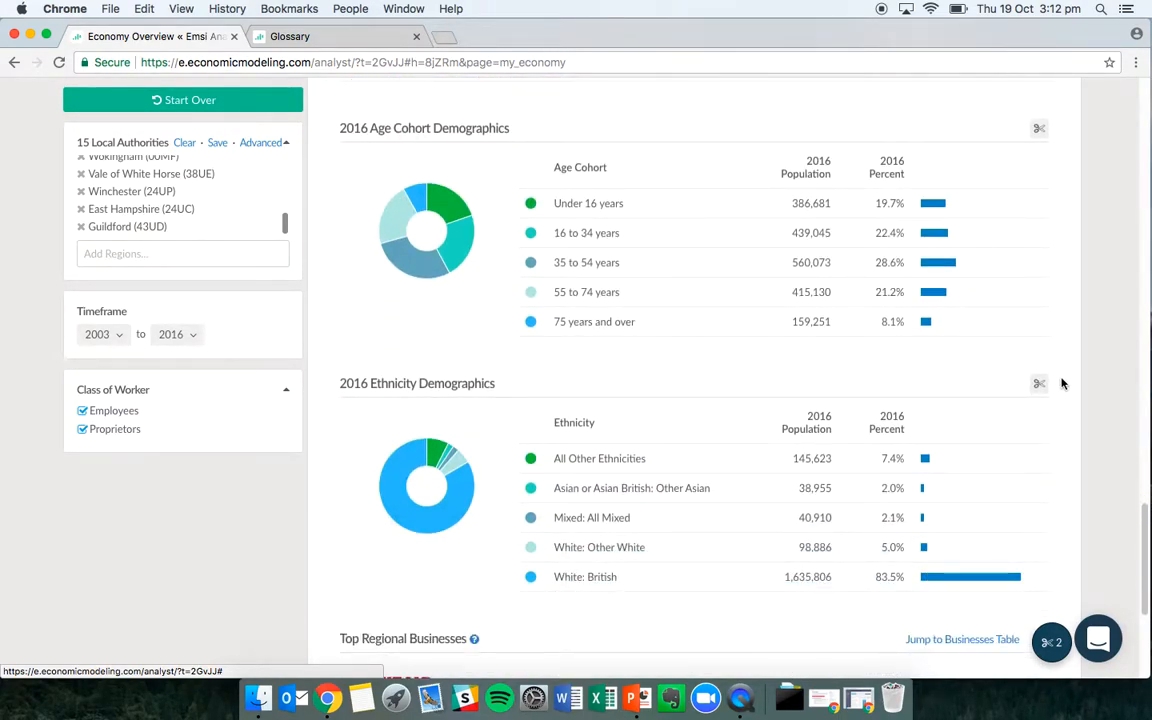
{"action": "scroll", "coordinate": [1060, 382], "scroll_direction": "down", "scroll_amount": 4}
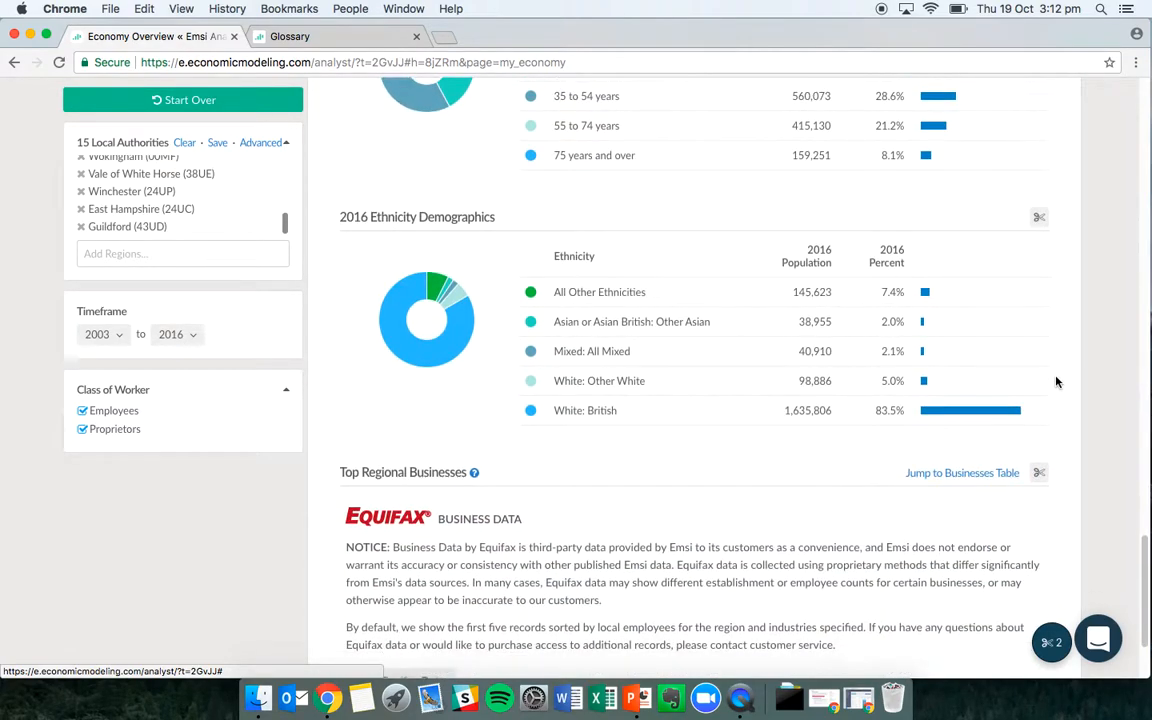
{"action": "scroll", "coordinate": [1057, 382], "scroll_direction": "down", "scroll_amount": 4}
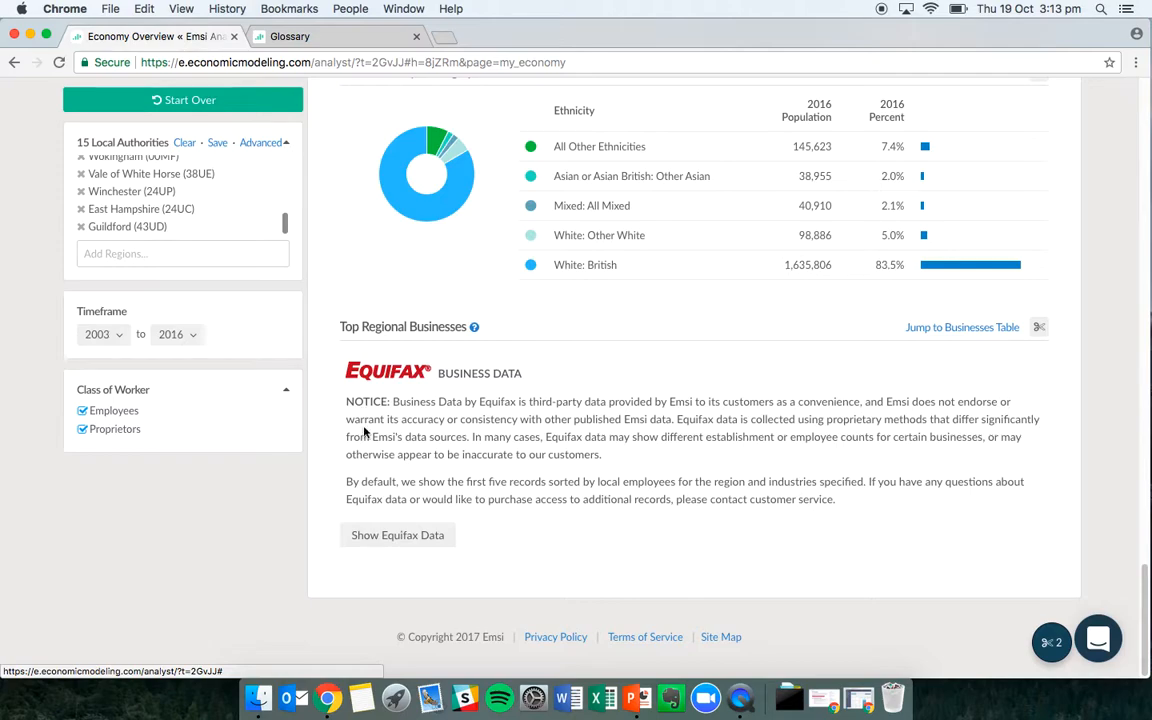
{"action": "left_click", "coordinate": [376, 535]}
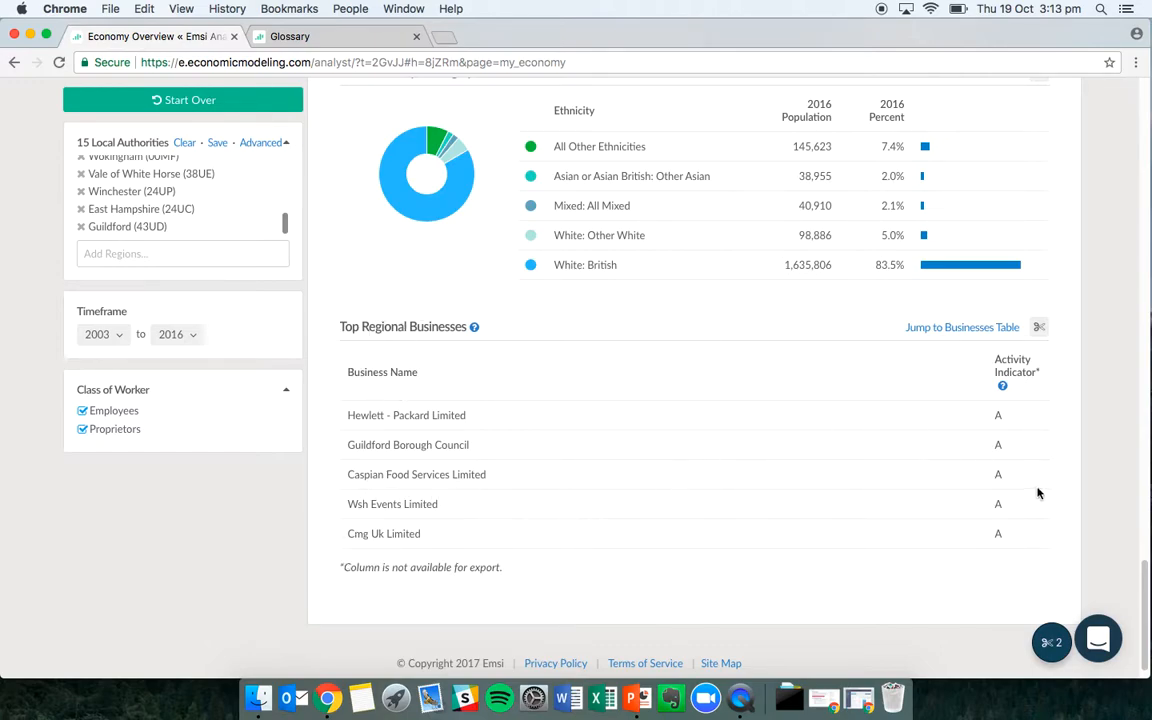
{"action": "scroll", "coordinate": [1145, 623], "scroll_direction": "up", "scroll_amount": 1}
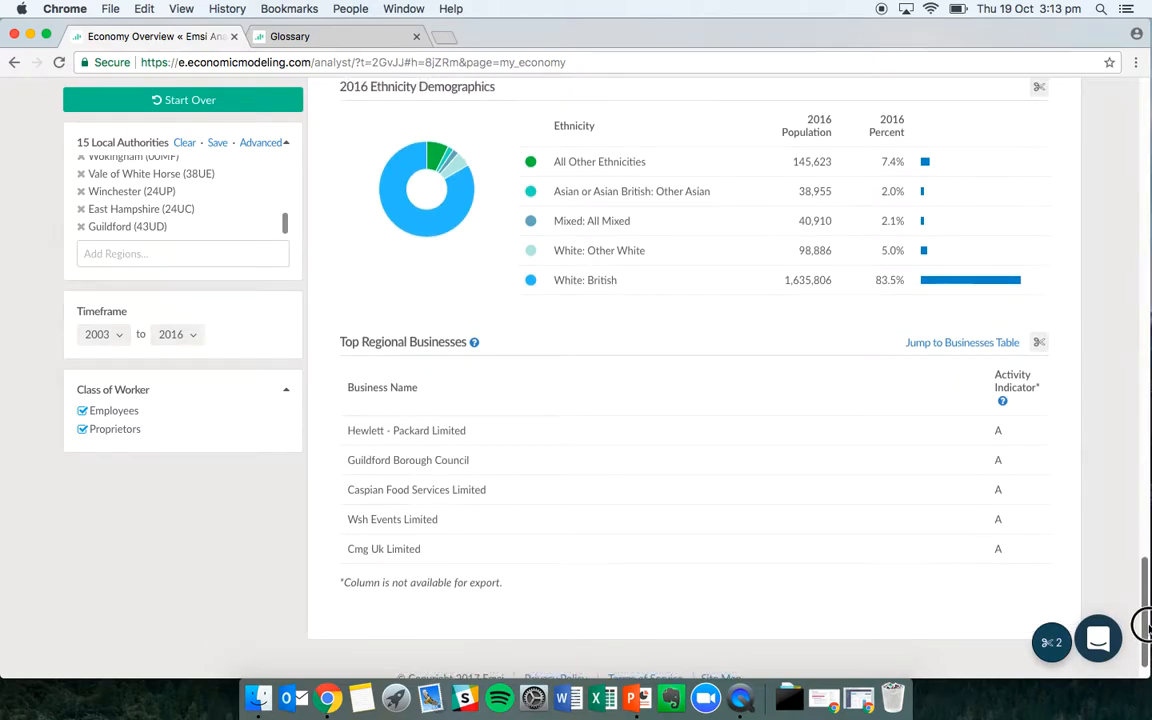
{"action": "scroll", "coordinate": [1145, 623], "scroll_direction": "up", "scroll_amount": 1}
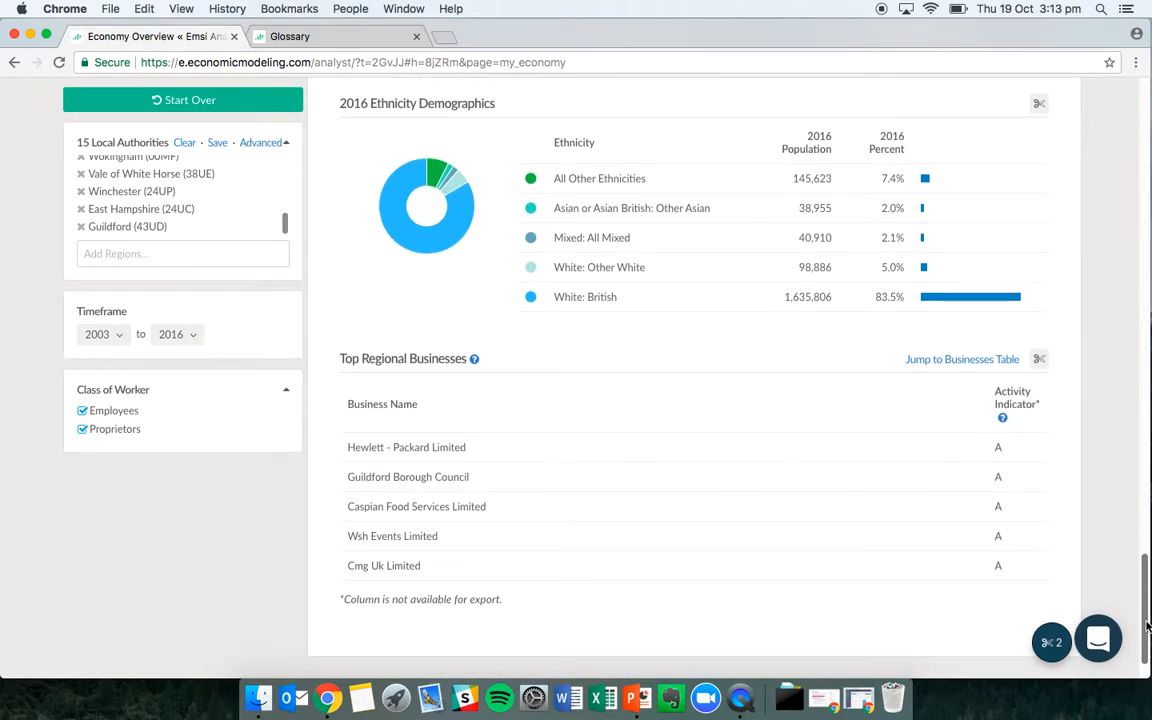
- Return to the list of industry reports and open the Industry Table report
{"action": "left_click_drag", "start_coordinate": [1140, 622], "coordinate": [1147, 141]}
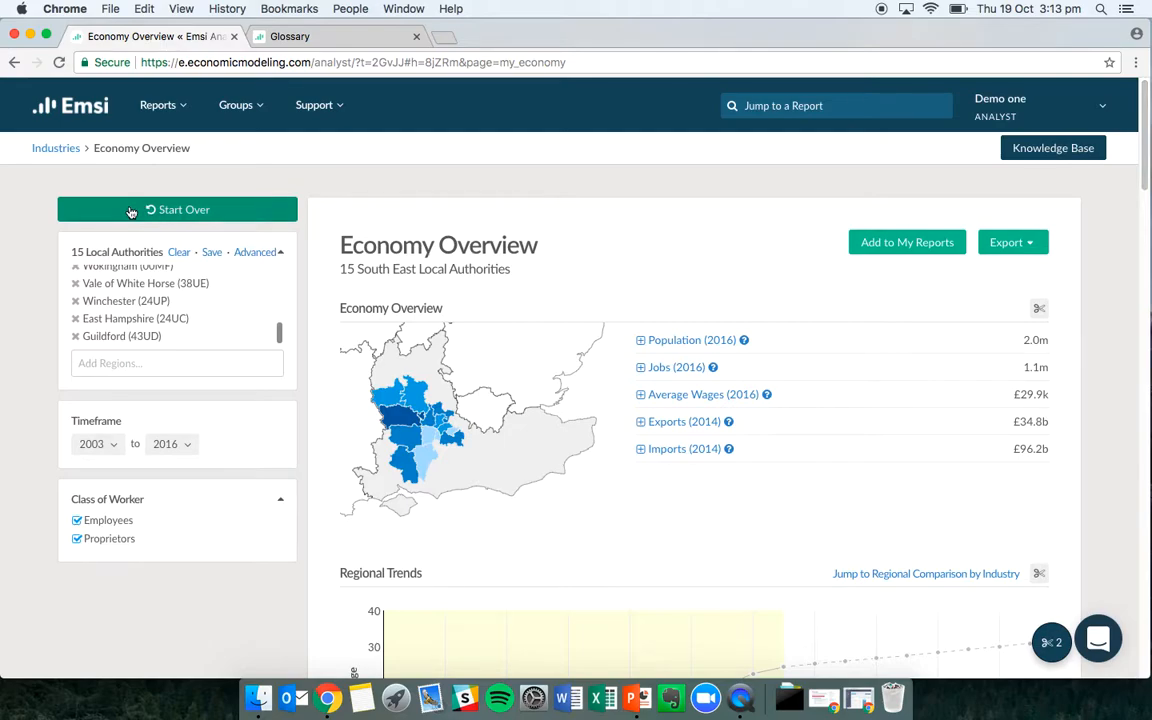
{"action": "left_click", "coordinate": [56, 150]}
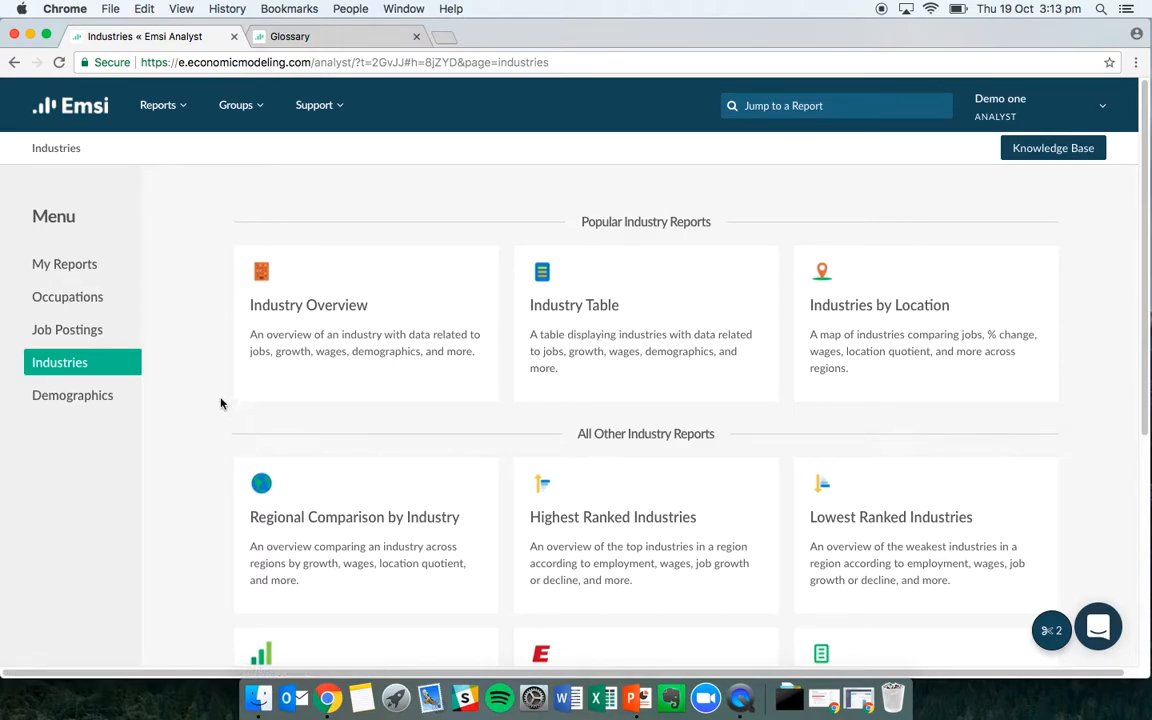
{"action": "scroll", "coordinate": [216, 388], "scroll_direction": "down", "scroll_amount": 2}
{"action": "scroll", "coordinate": [216, 388], "scroll_direction": "up", "scroll_amount": 1}
{"action": "scroll", "coordinate": [216, 388], "scroll_direction": "down", "scroll_amount": 3}
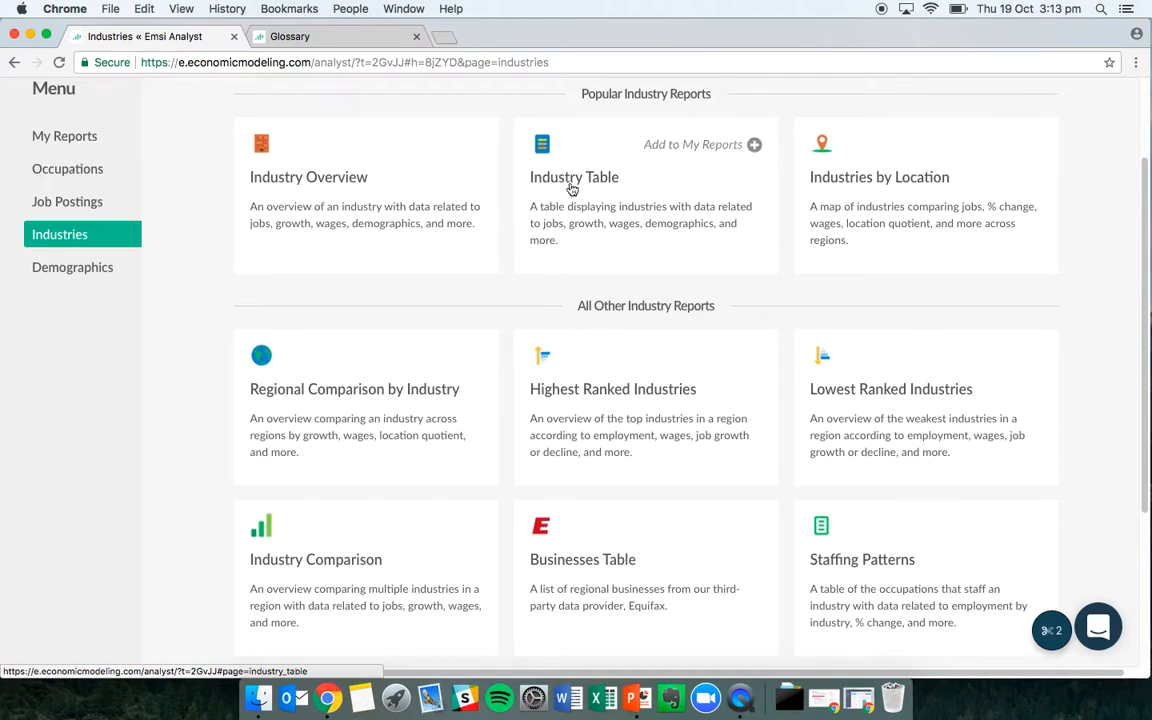
{"action": "left_click", "coordinate": [571, 186]}
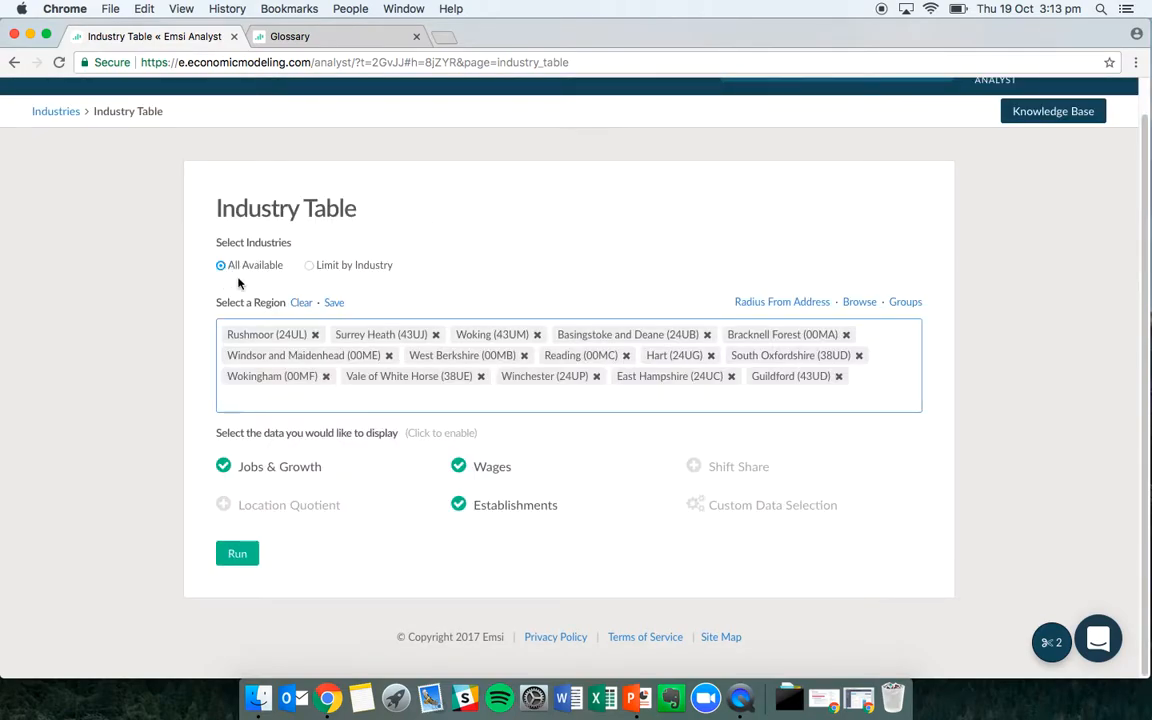
- Try limiting the table by industry, cancel the advanced industry selection and restore all available industries
{"action": "left_click", "coordinate": [338, 265]}
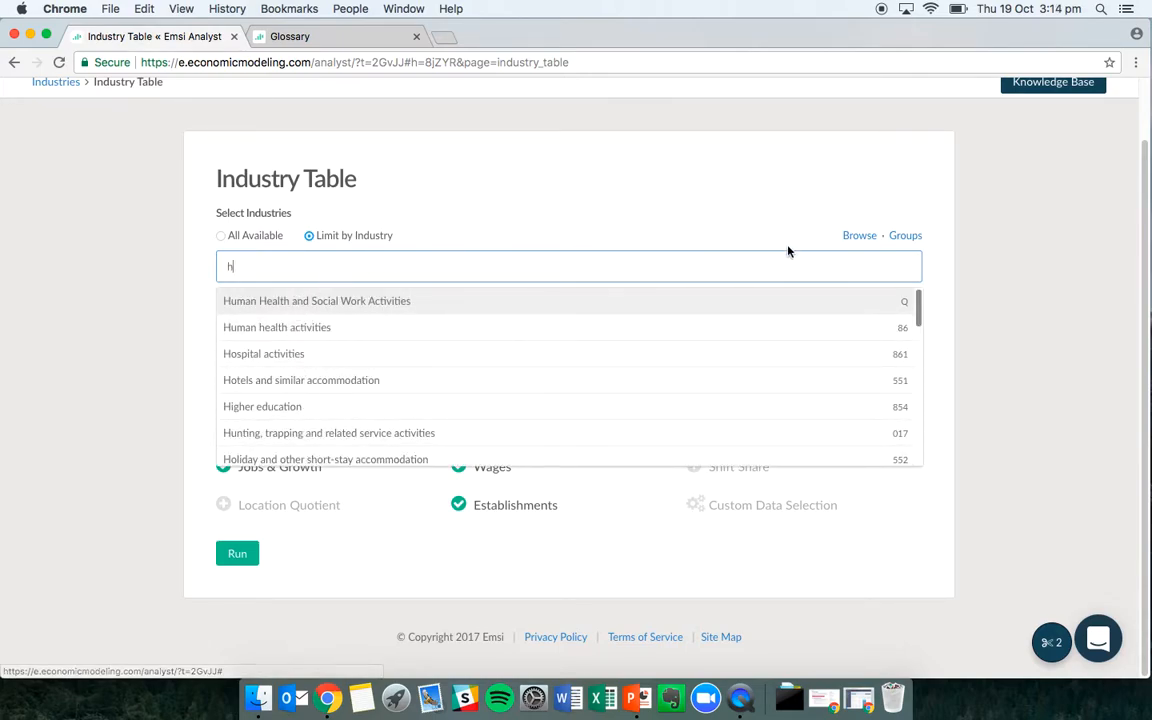
{"action": "left_click", "coordinate": [865, 241]}
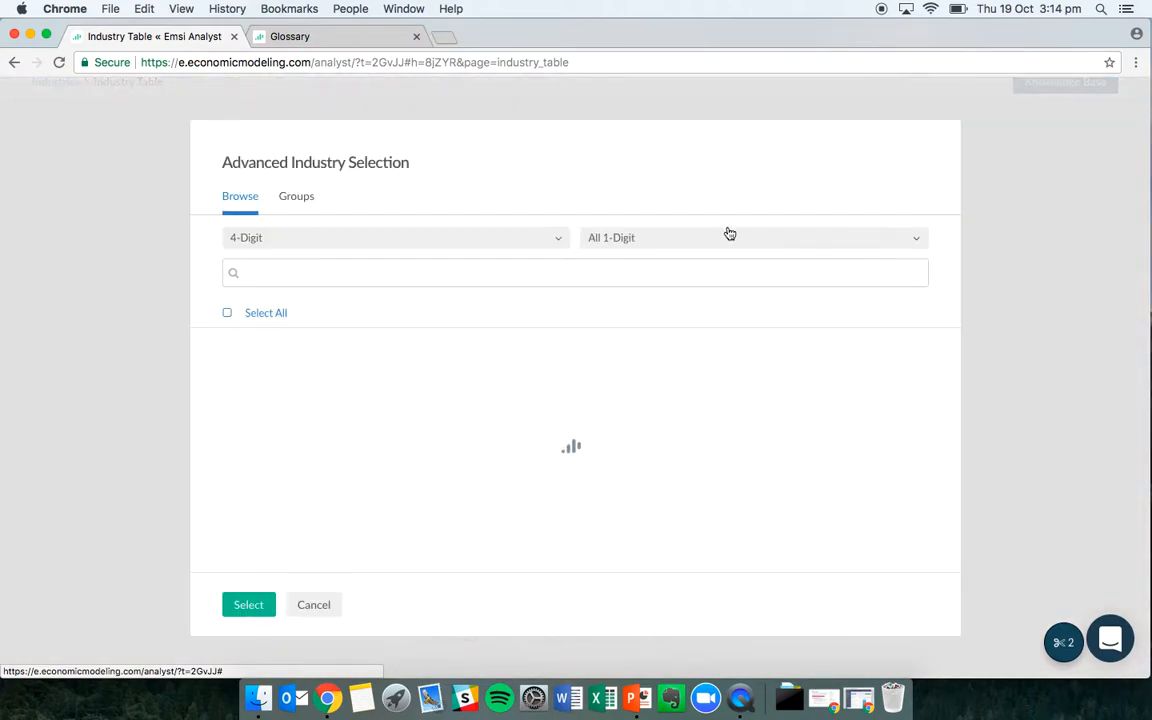
{"action": "left_click", "coordinate": [315, 607]}
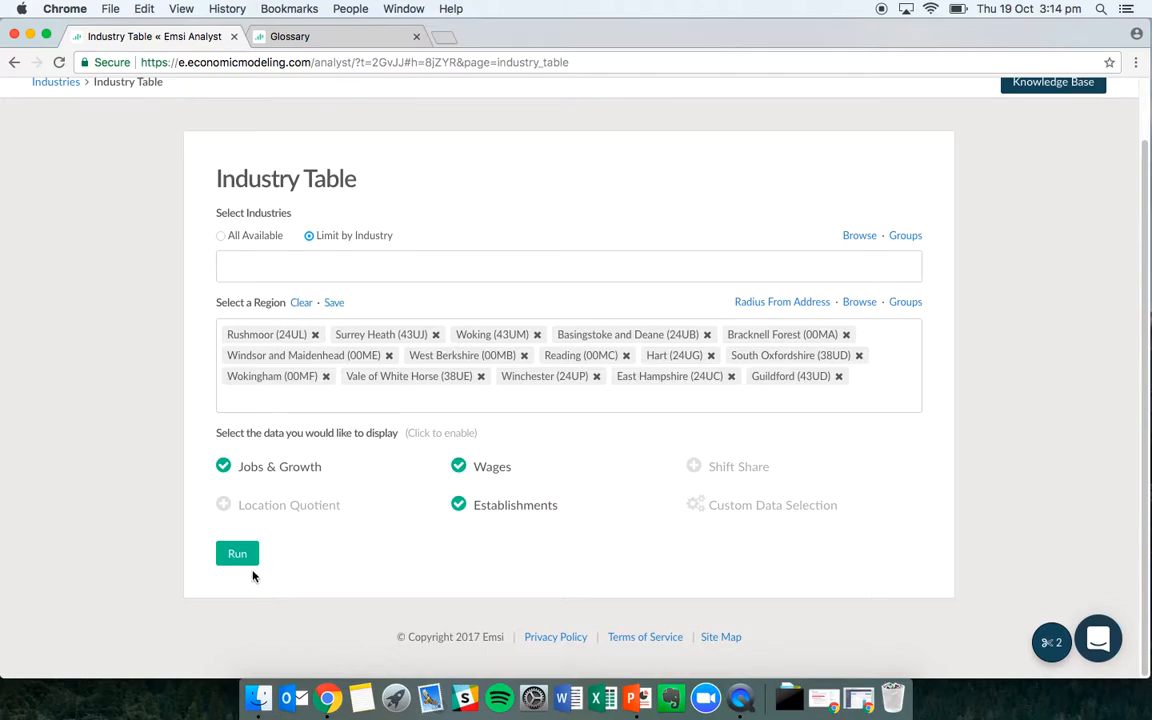
{"action": "left_click", "coordinate": [255, 236]}
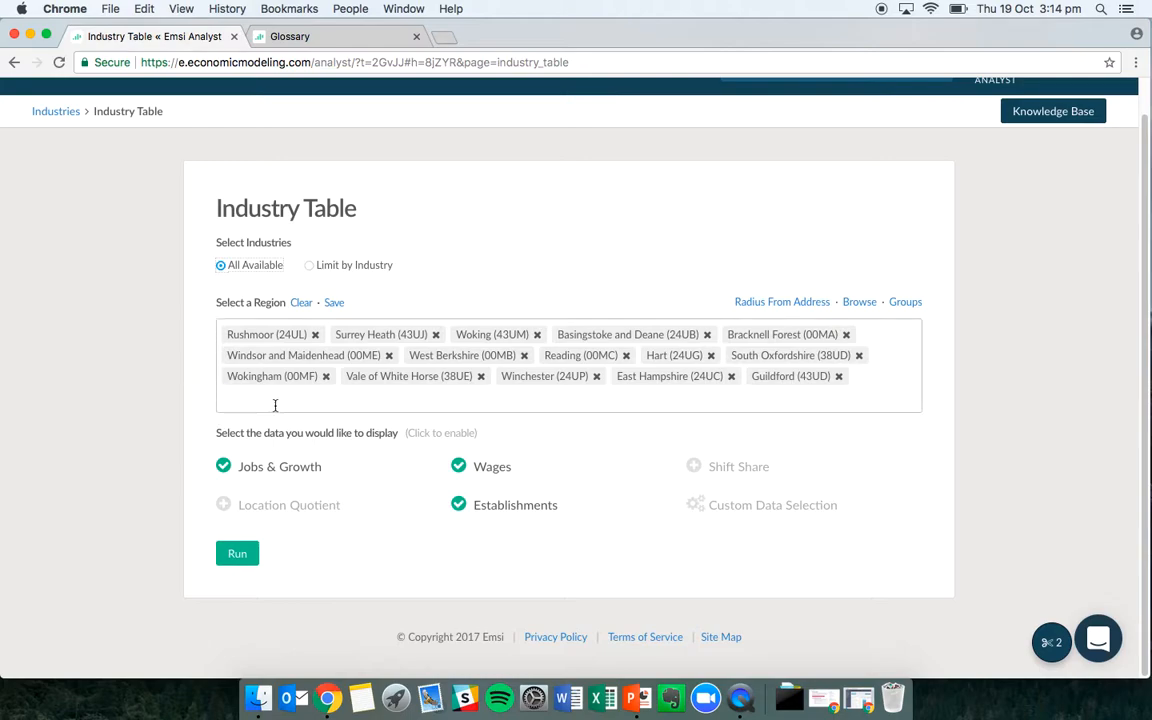
- Run the Industry Table for all available industries and set its timeframe to 2016 to 2020
{"action": "left_click", "coordinate": [240, 555]}
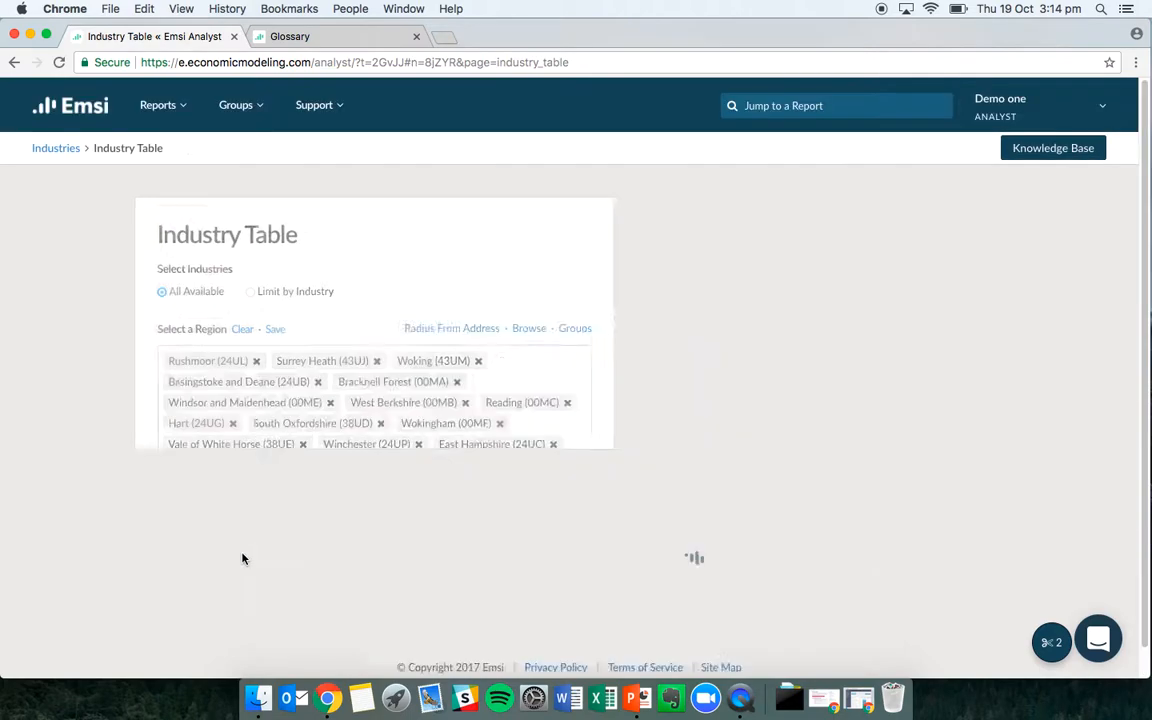
{"action": "scroll", "coordinate": [240, 443], "scroll_direction": "down", "scroll_amount": 1}
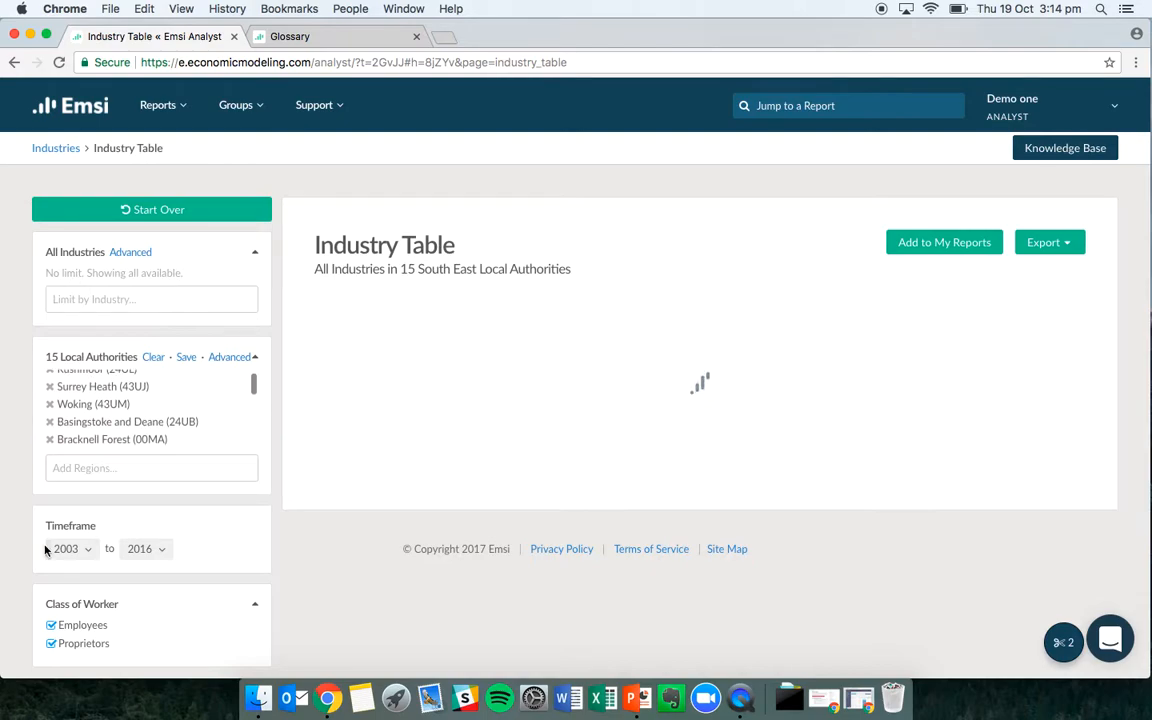
{"action": "left_click", "coordinate": [70, 554]}
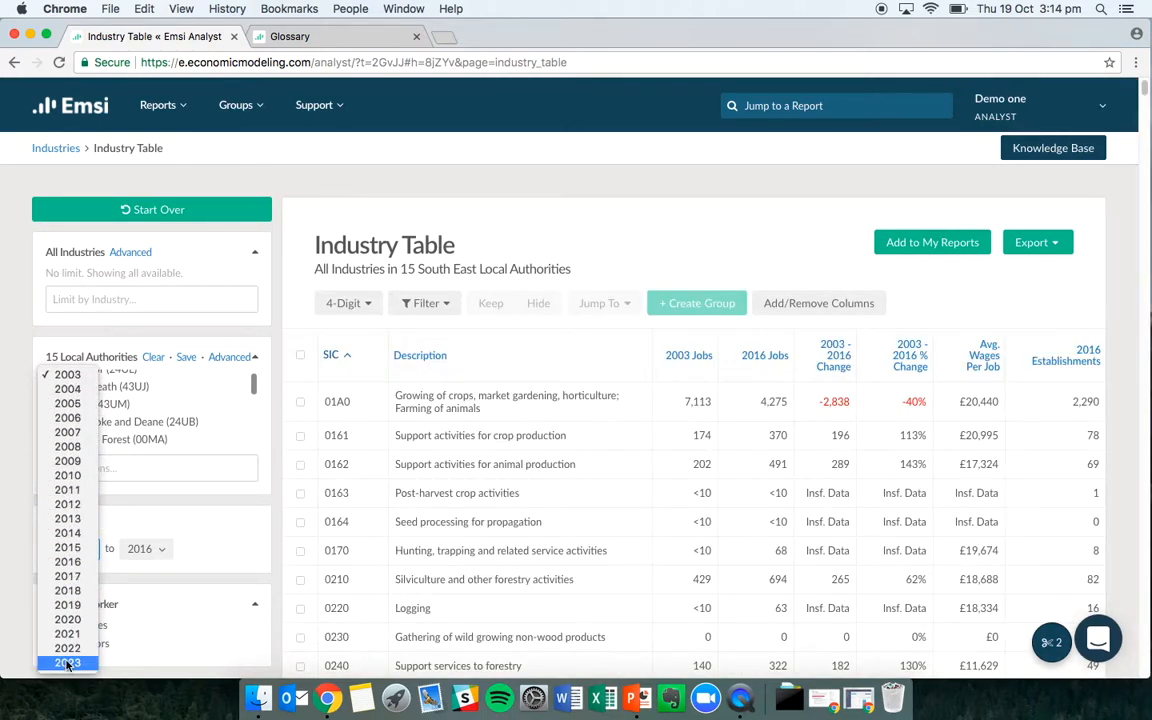
{"action": "left_click", "coordinate": [79, 561]}
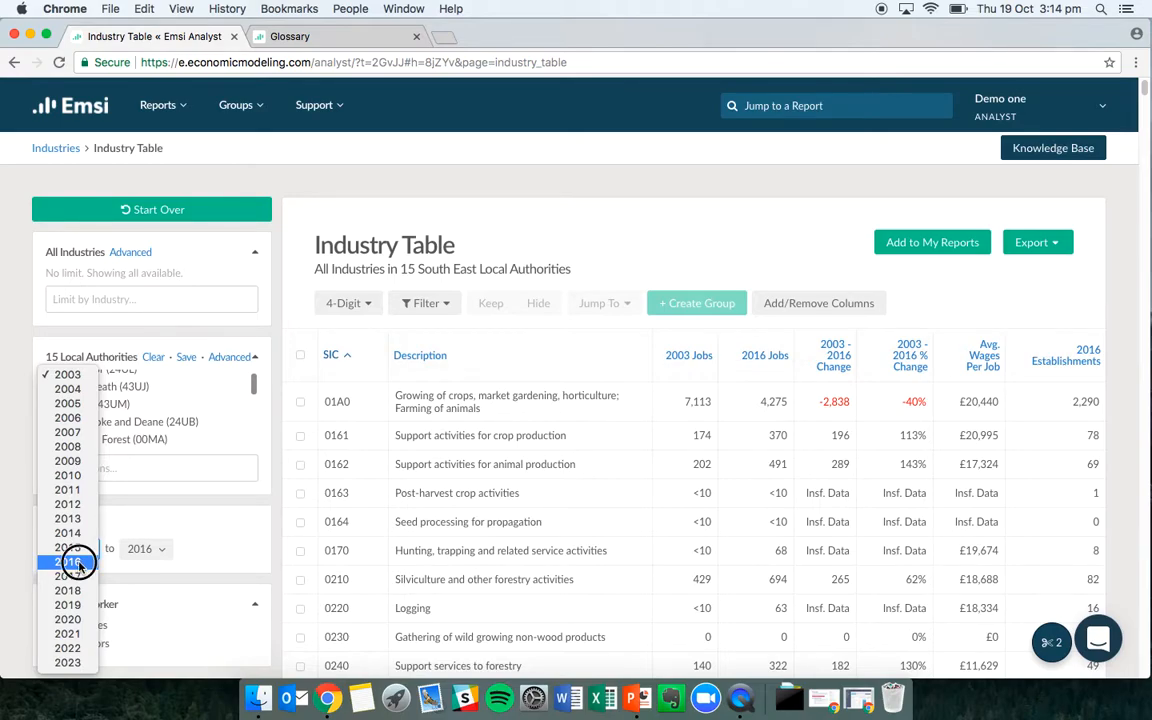
{"action": "left_click", "coordinate": [150, 555]}
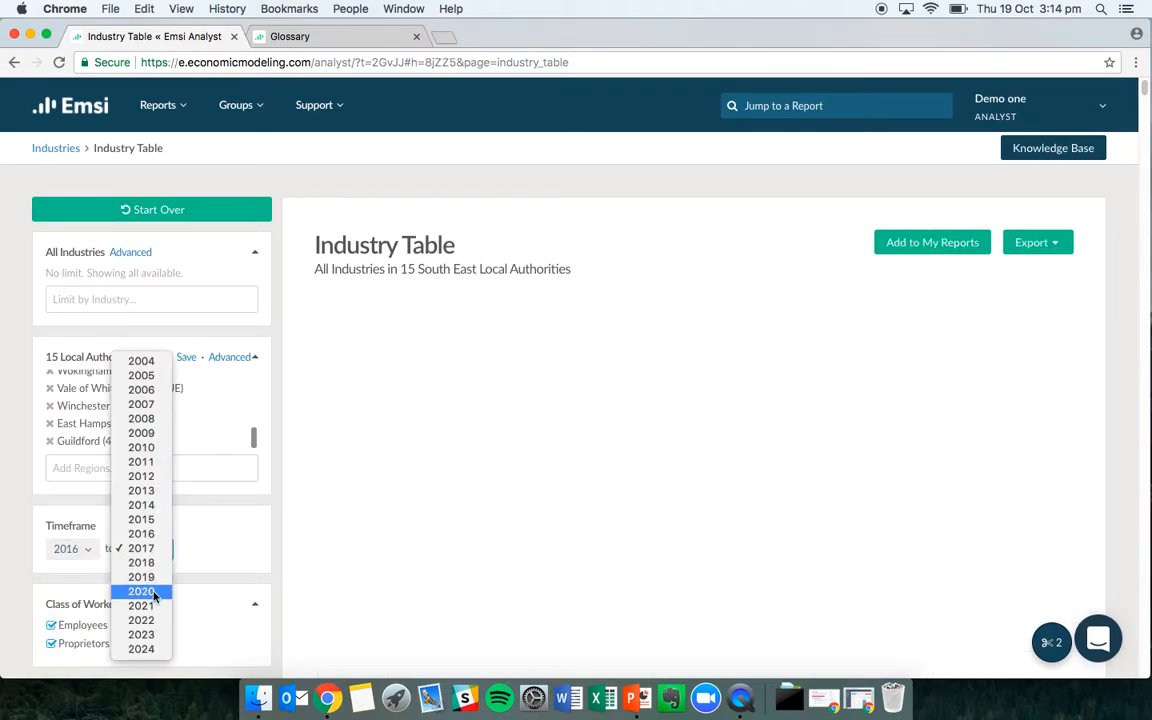
{"action": "left_click", "coordinate": [154, 594]}
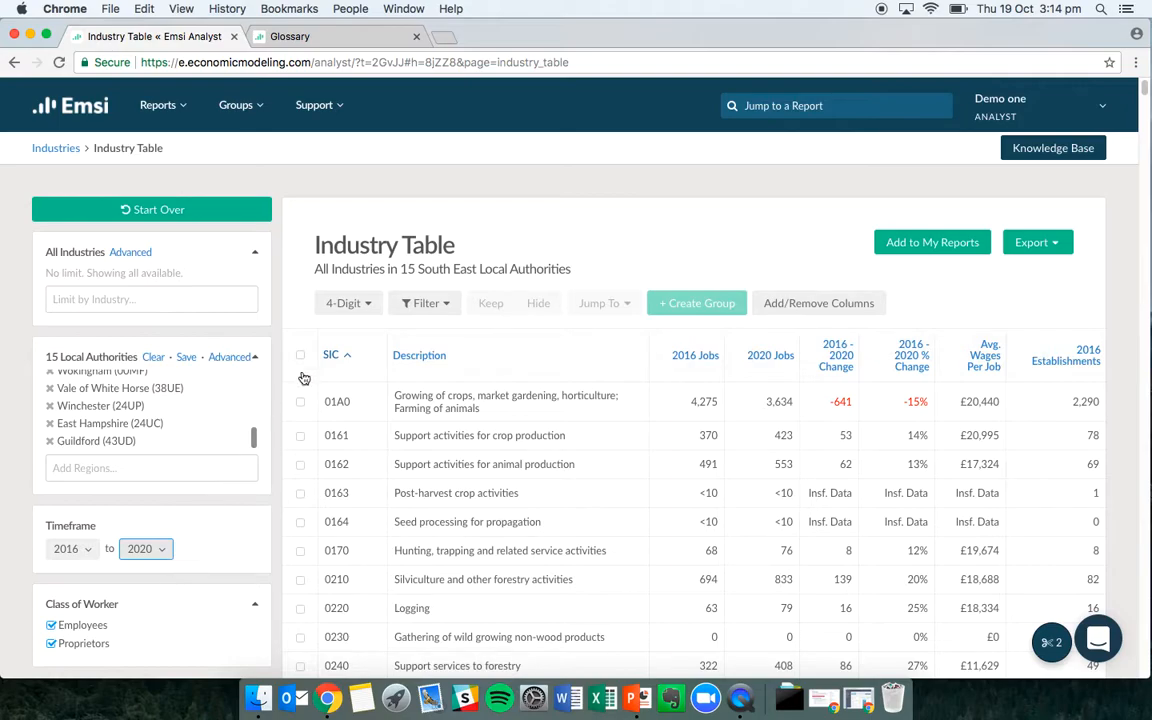
- Display all industry levels and expand Manufacturing, Manufacture of food products, and Processing and preserving of meat to view their sub-industries
{"action": "left_click", "coordinate": [340, 310]}
{"action": "left_click", "coordinate": [352, 339]}
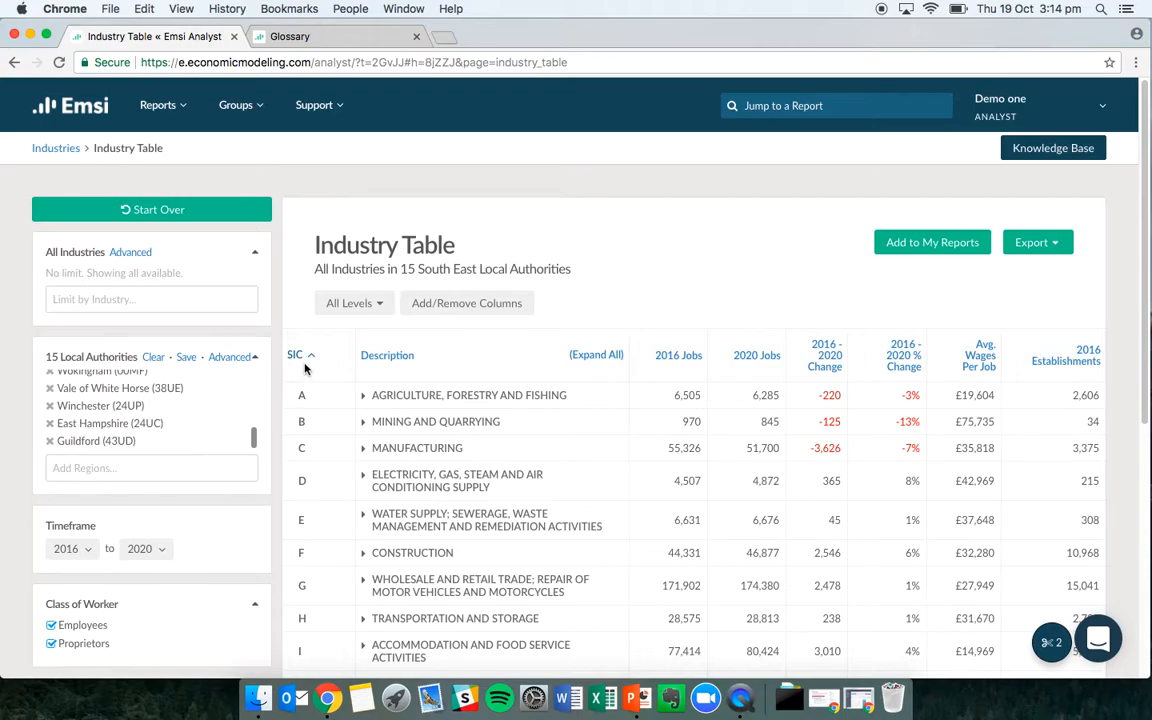
{"action": "scroll", "coordinate": [290, 355], "scroll_direction": "down", "scroll_amount": 3}
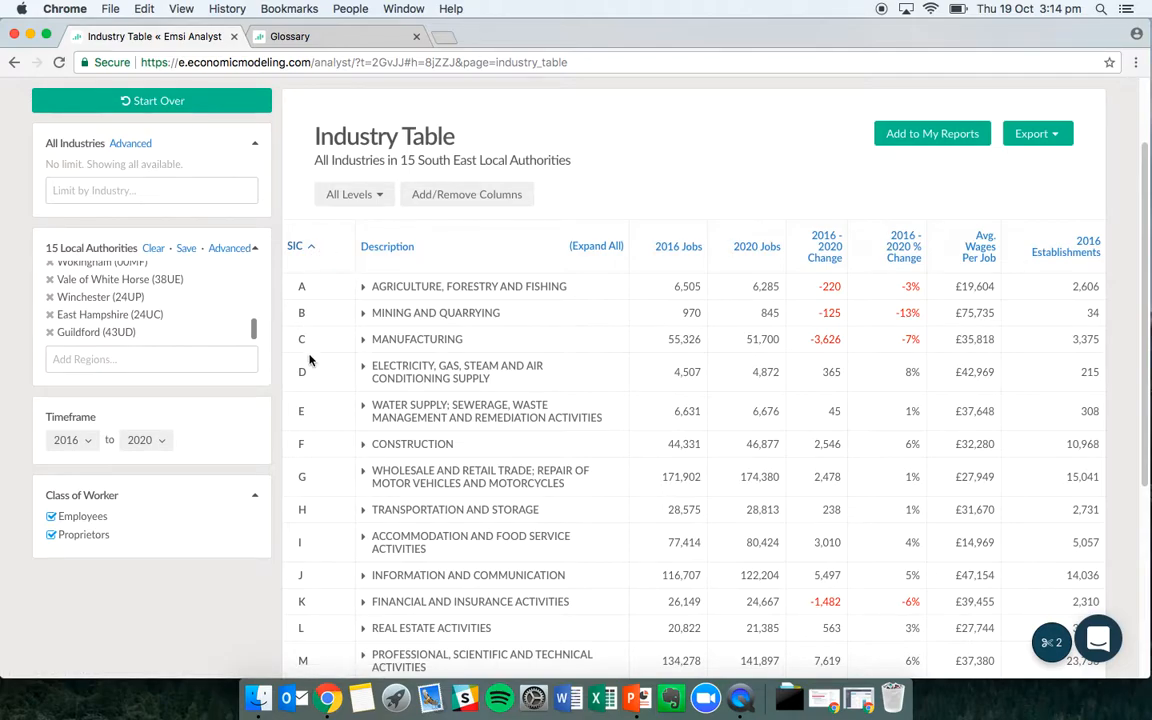
{"action": "left_click", "coordinate": [364, 342]}
{"action": "scroll", "coordinate": [365, 347], "scroll_direction": "down", "scroll_amount": 2}
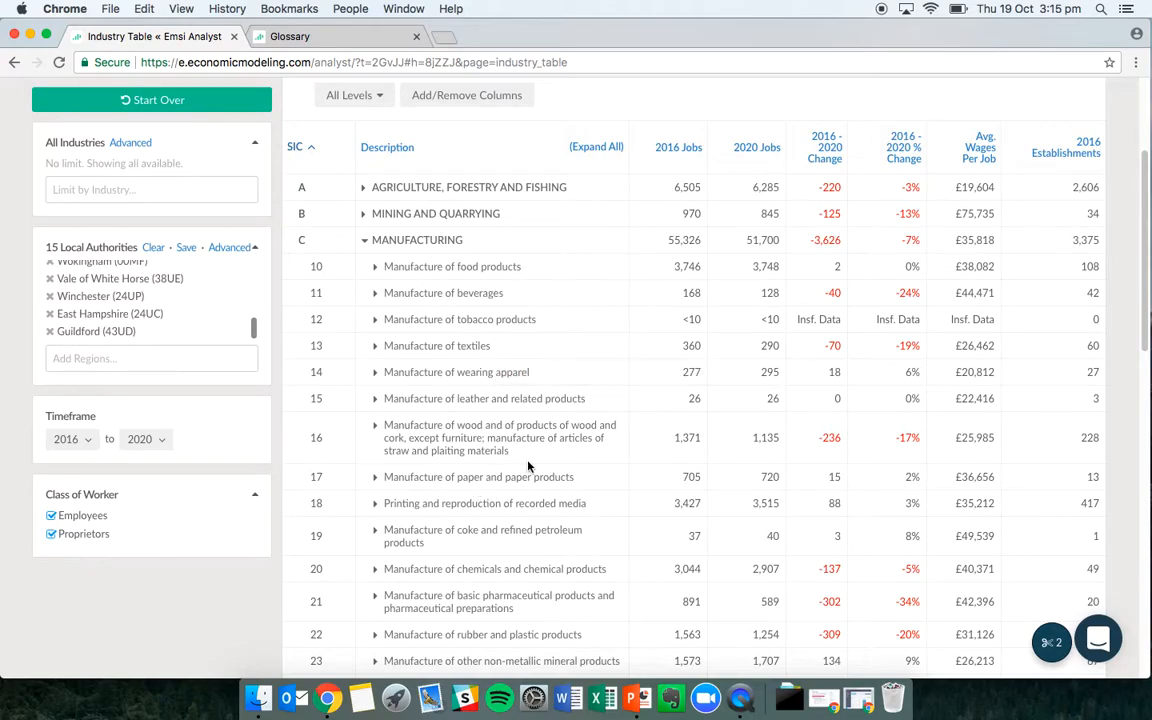
{"action": "left_click", "coordinate": [380, 269]}
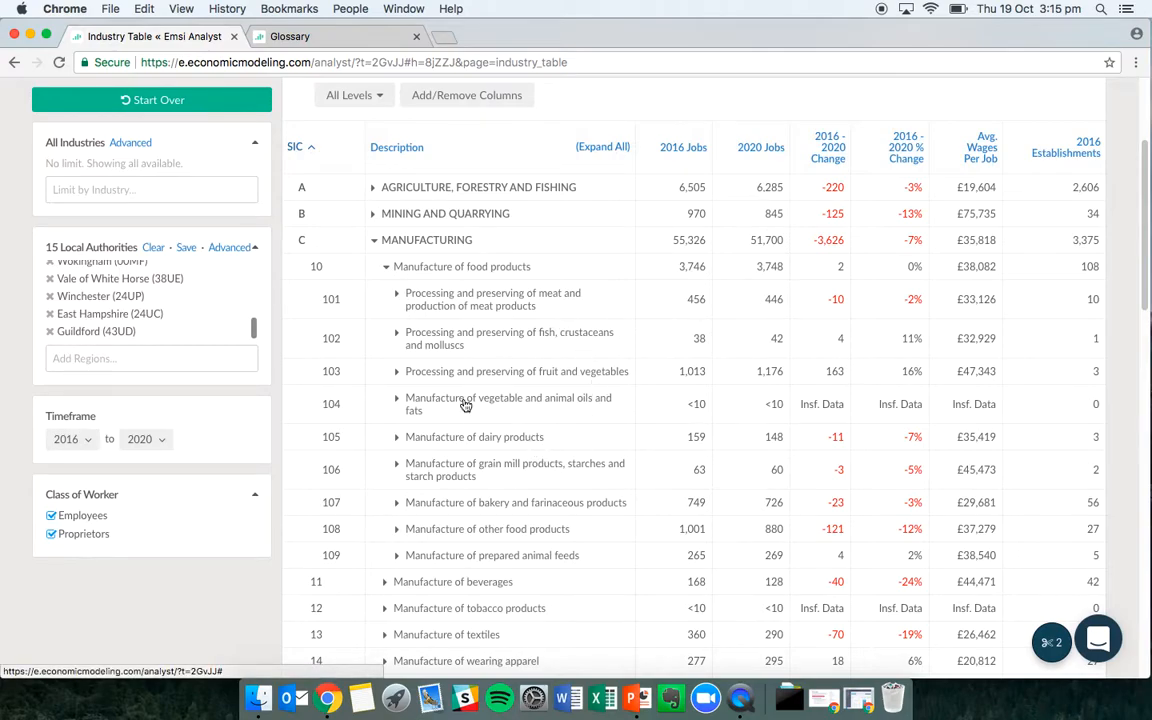
{"action": "left_click", "coordinate": [397, 297]}
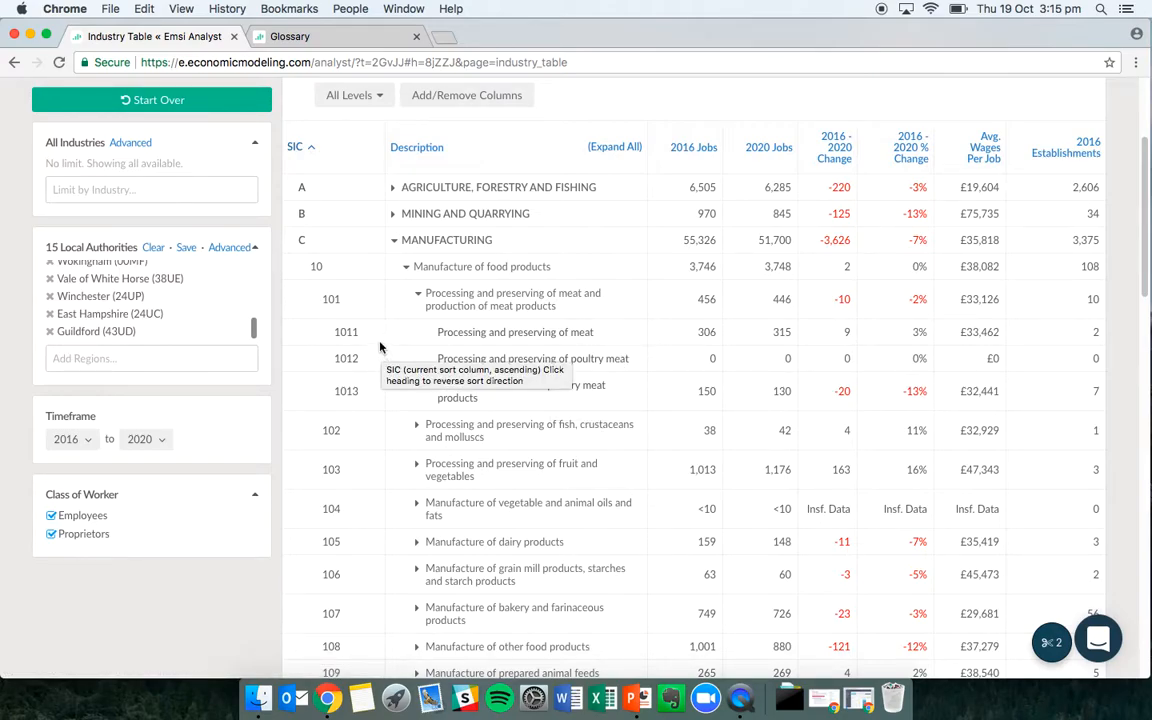
- Set the industry level to 4-Digit and sort the table by 2016–2020 job change from highest to lowest
{"action": "left_click", "coordinate": [358, 98]}
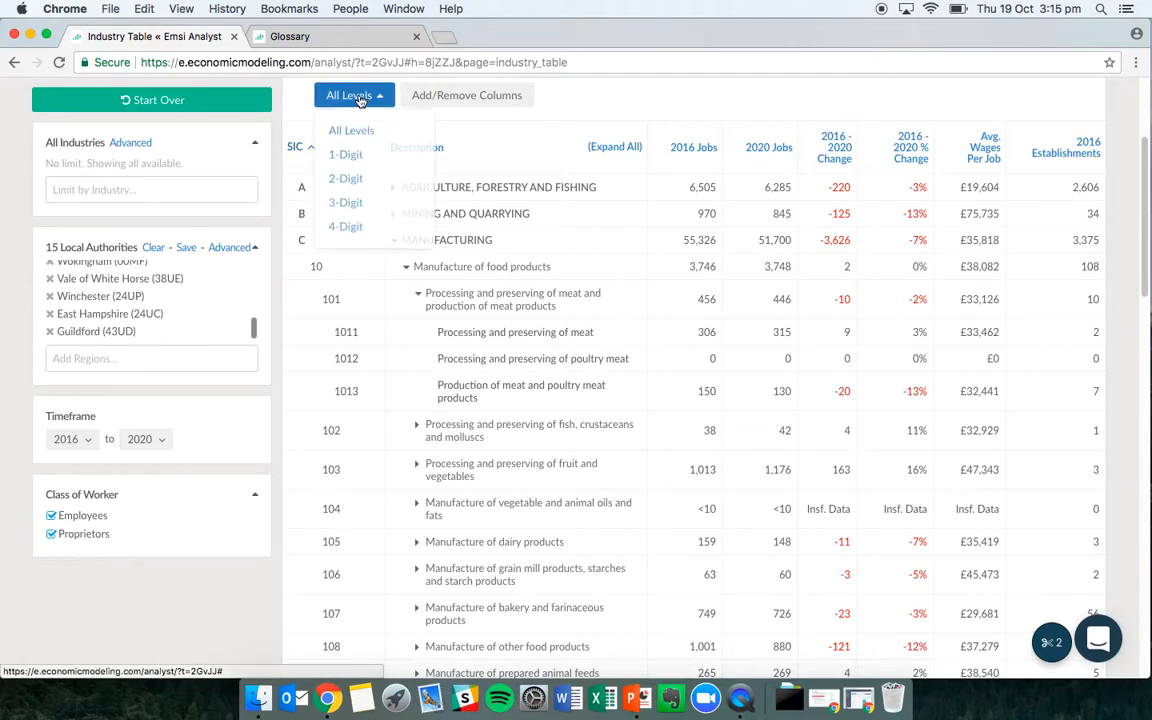
{"action": "left_click", "coordinate": [358, 229]}
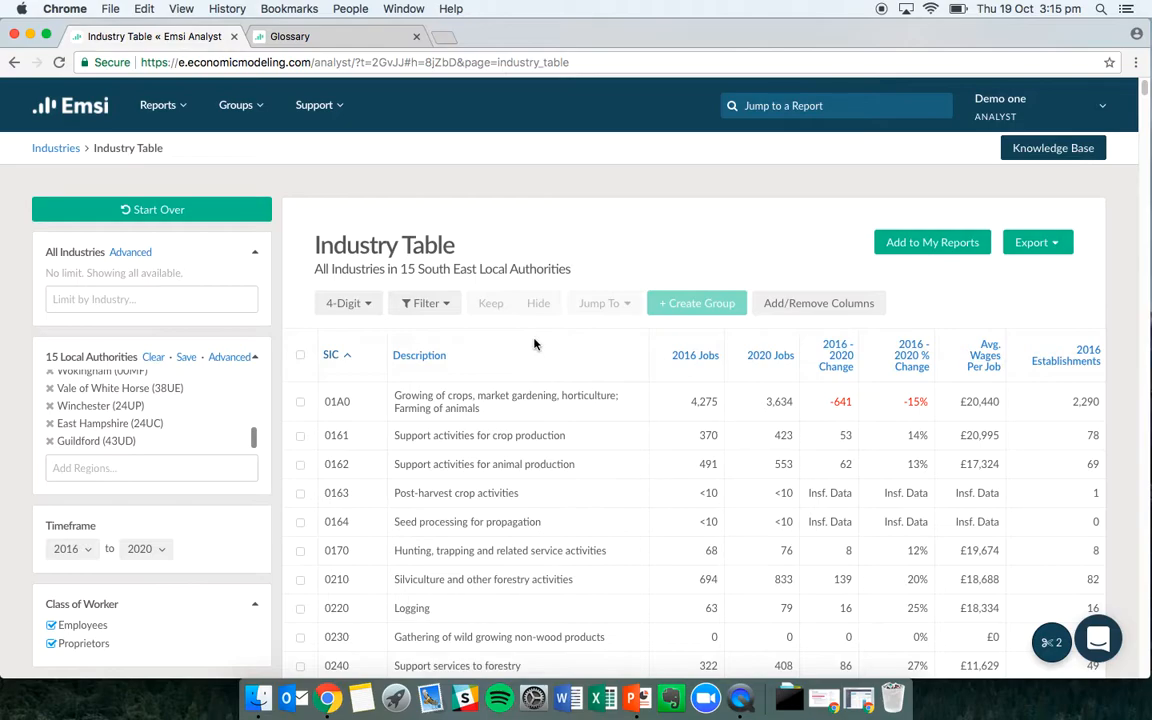
{"action": "scroll", "coordinate": [951, 297], "scroll_direction": "down", "scroll_amount": 2}
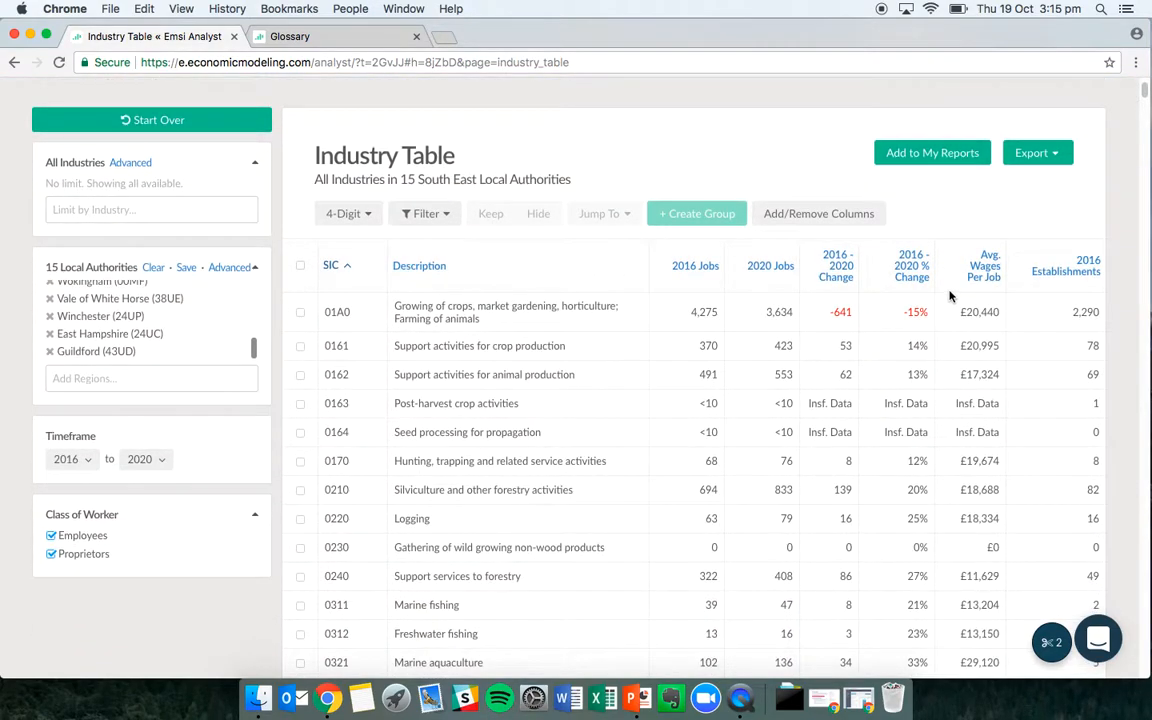
{"action": "left_click", "coordinate": [838, 264]}
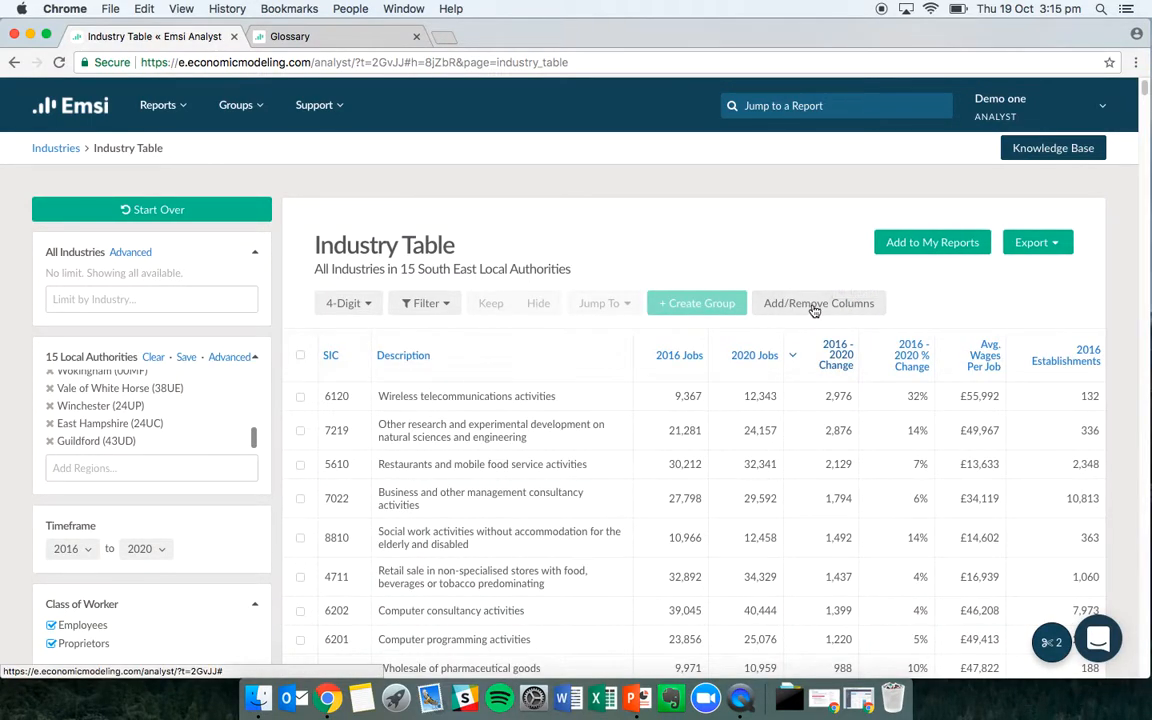
- Review the regional data columns available for the table and cancel the custom data selection
{"action": "left_click", "coordinate": [800, 303]}
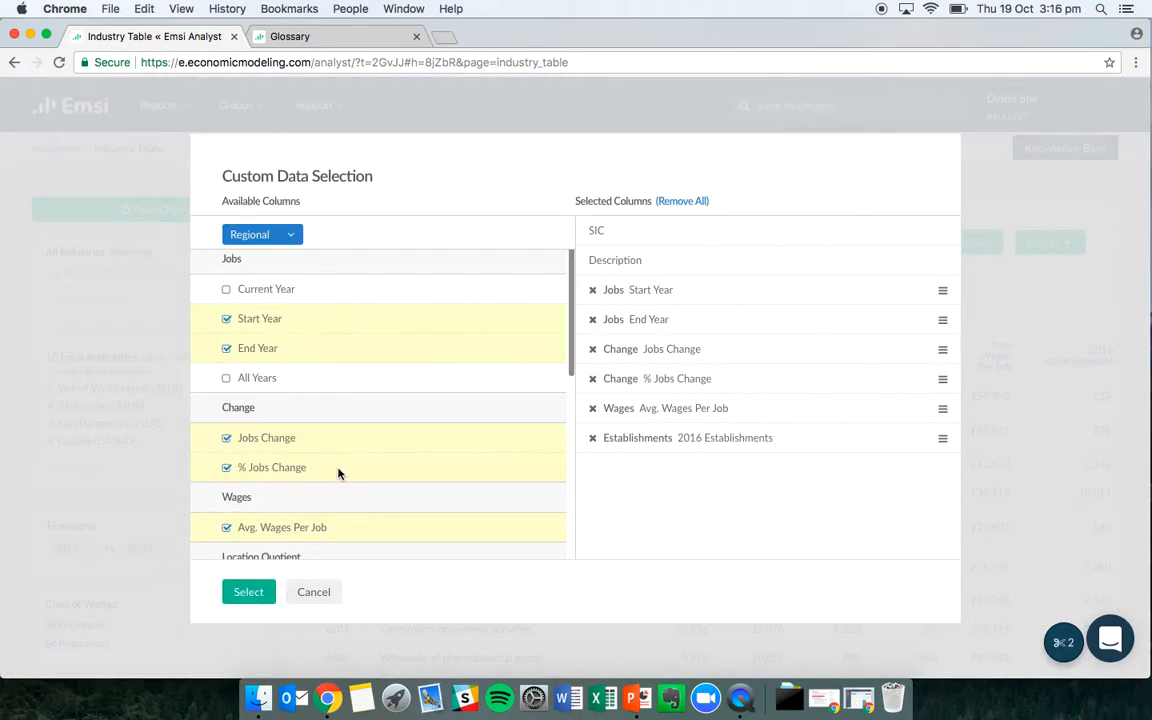
{"action": "scroll", "coordinate": [571, 346], "scroll_direction": "down", "scroll_amount": 5}
{"action": "left_click_drag", "start_coordinate": [571, 358], "coordinate": [436, 479]}
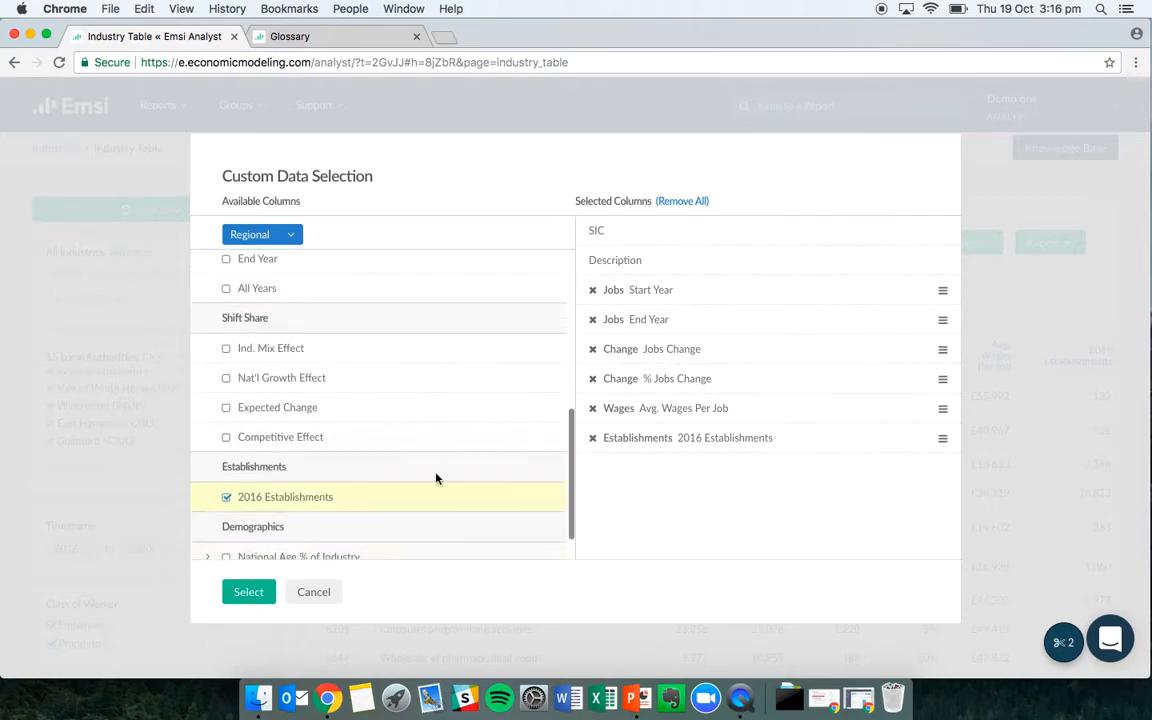
{"action": "left_click", "coordinate": [317, 591]}
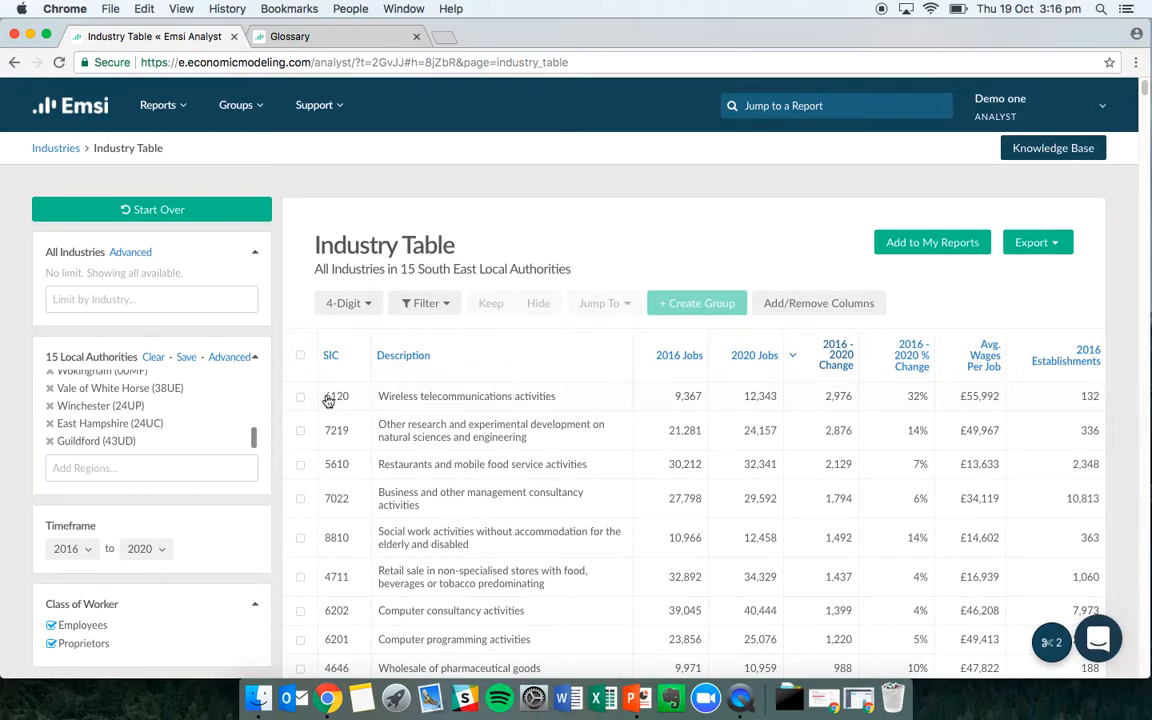
- Select the Wireless telecommunications activities industry in the table and open its Industry Overview report
{"action": "scroll", "coordinate": [328, 400], "scroll_direction": "down", "scroll_amount": 1}
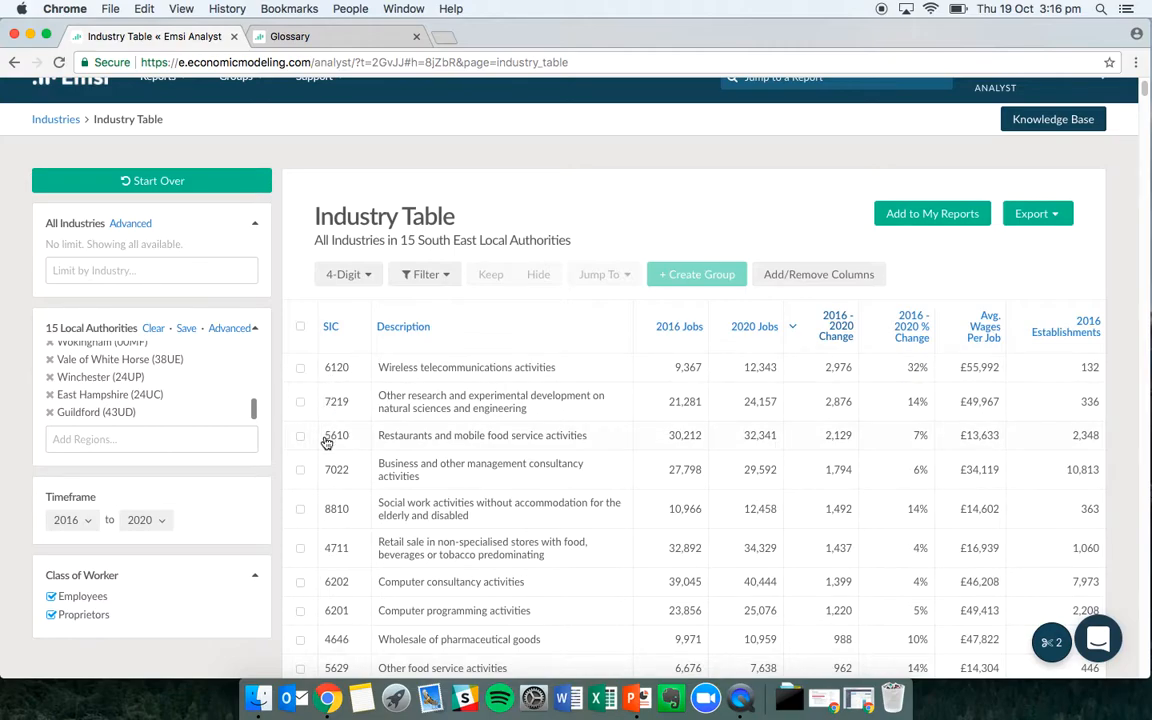
{"action": "left_click", "coordinate": [300, 368]}
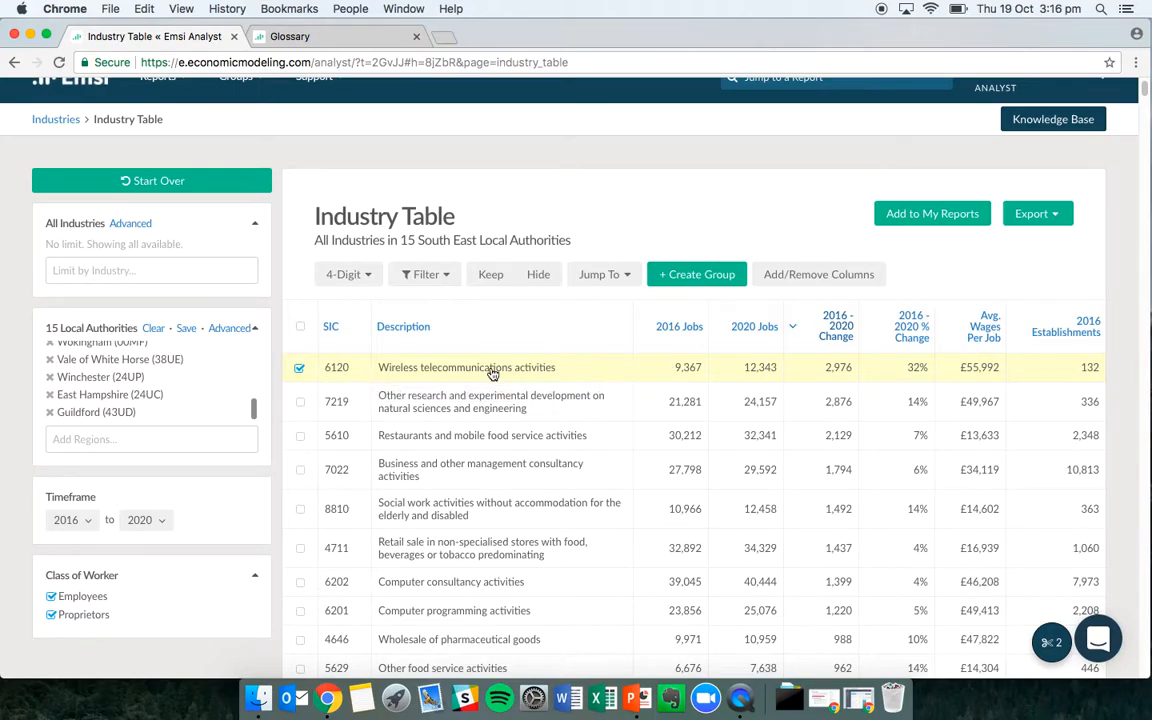
{"action": "left_click", "coordinate": [615, 274]}
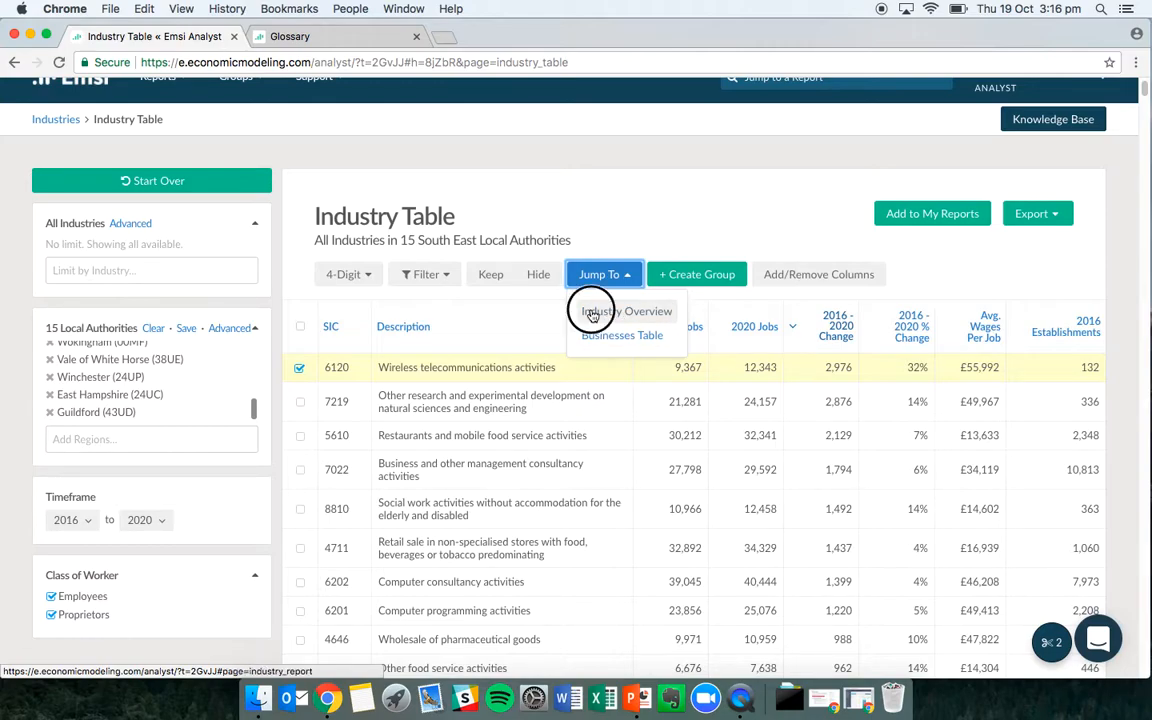
{"action": "left_click", "coordinate": [594, 312]}
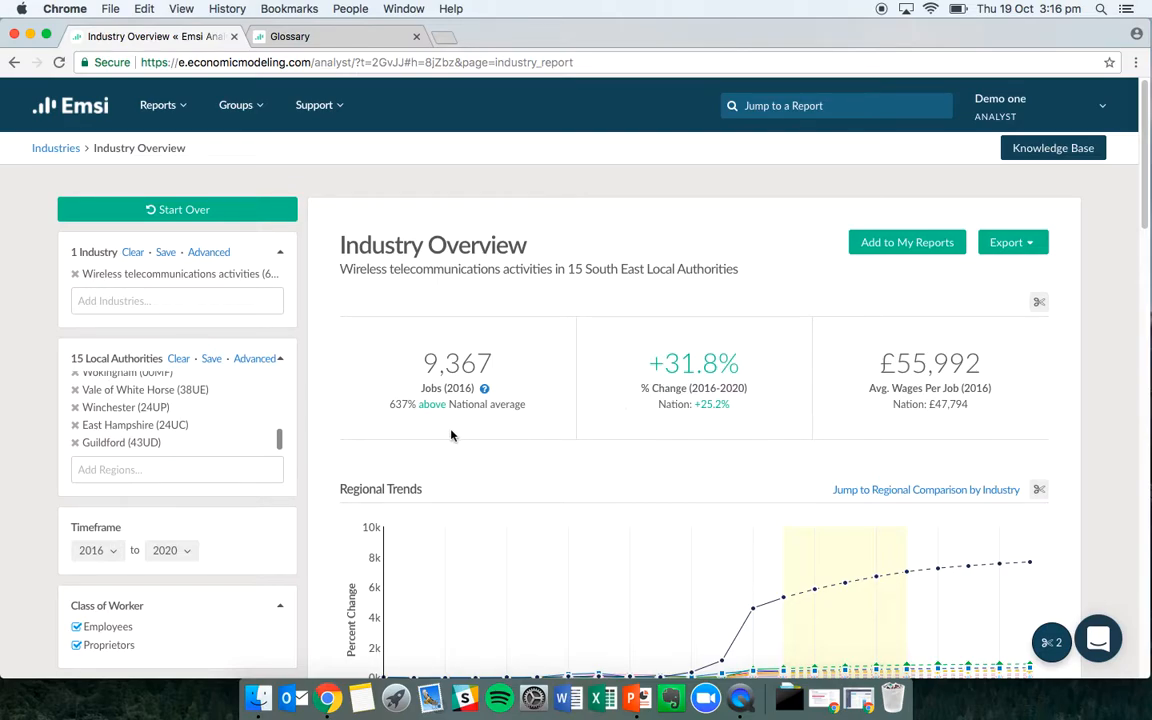
- Examine the Industry Overview's regional trends, employed occupations, gender and age breakdowns, industry requirements, and top regional businesses
{"action": "scroll", "coordinate": [1102, 420], "scroll_direction": "down", "scroll_amount": 5}
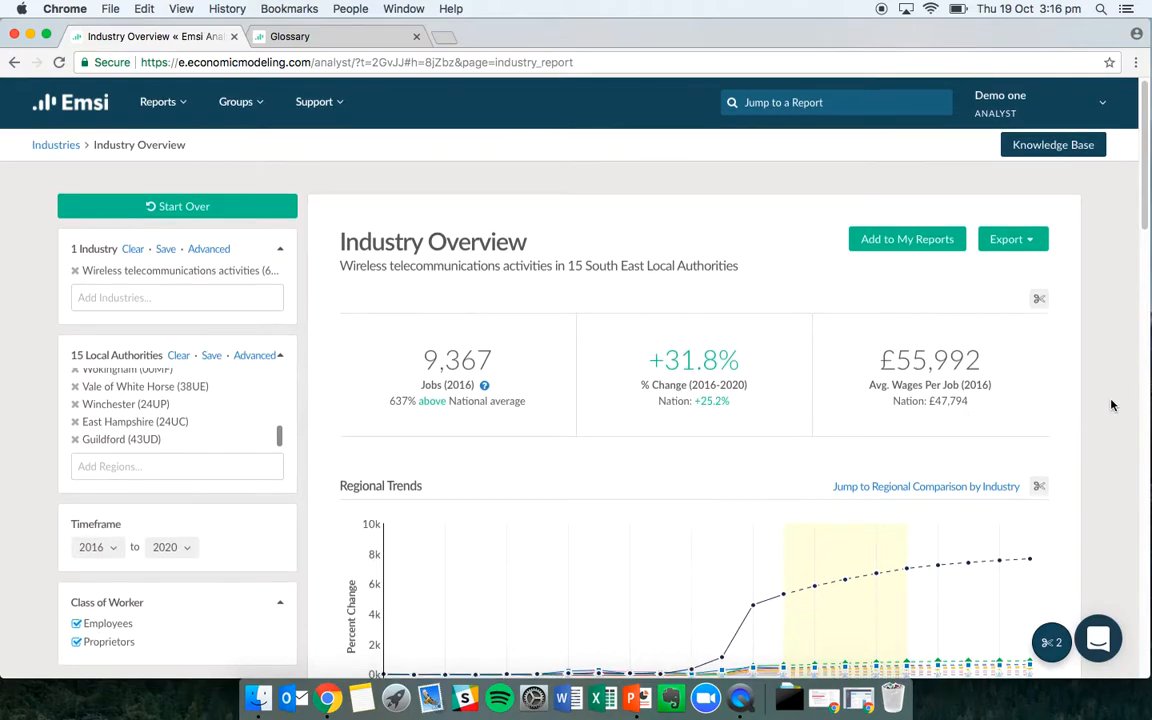
{"action": "scroll", "coordinate": [1108, 411], "scroll_direction": "down", "scroll_amount": 3}
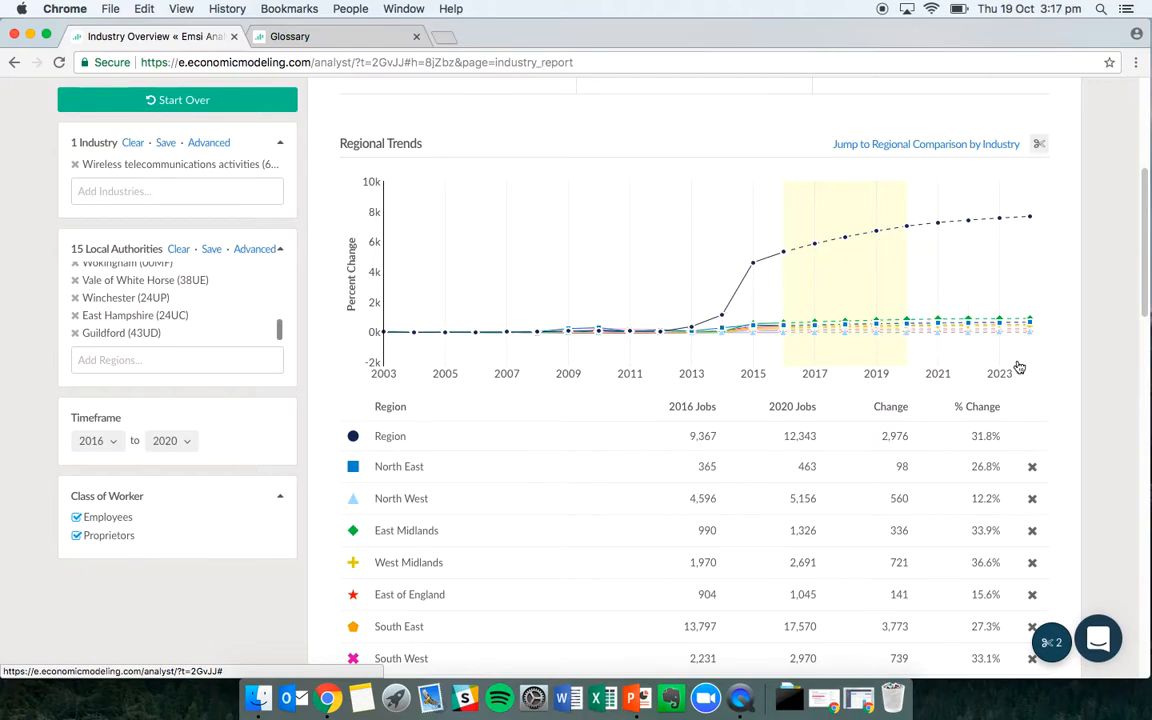
{"action": "scroll", "coordinate": [1066, 375], "scroll_direction": "down", "scroll_amount": 3}
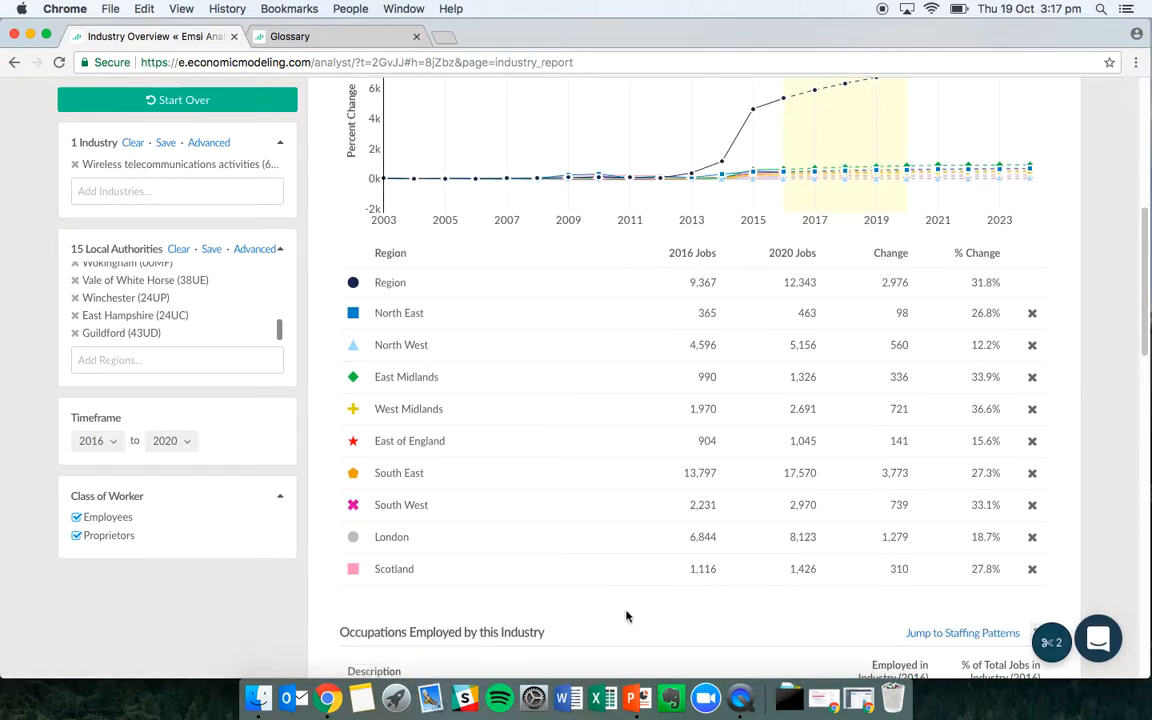
{"action": "scroll", "coordinate": [1104, 451], "scroll_direction": "down", "scroll_amount": 1}
{"action": "scroll", "coordinate": [1104, 451], "scroll_direction": "down", "scroll_amount": 5}
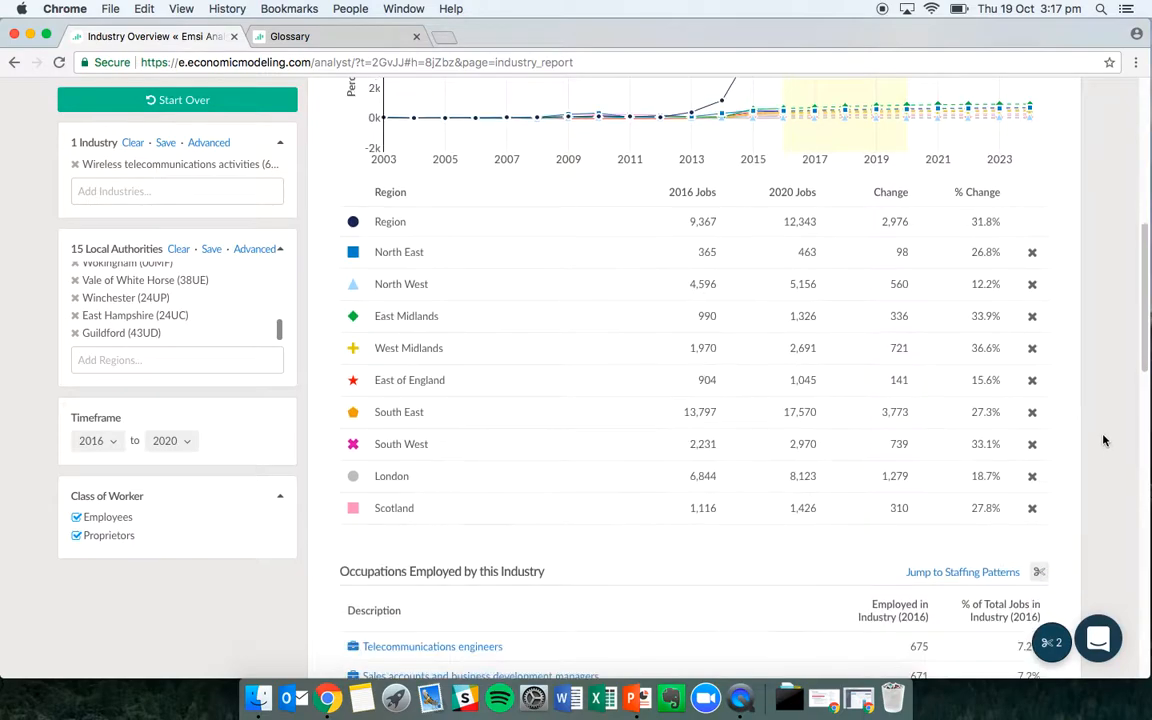
{"action": "scroll", "coordinate": [1094, 437], "scroll_direction": "down", "scroll_amount": 1}
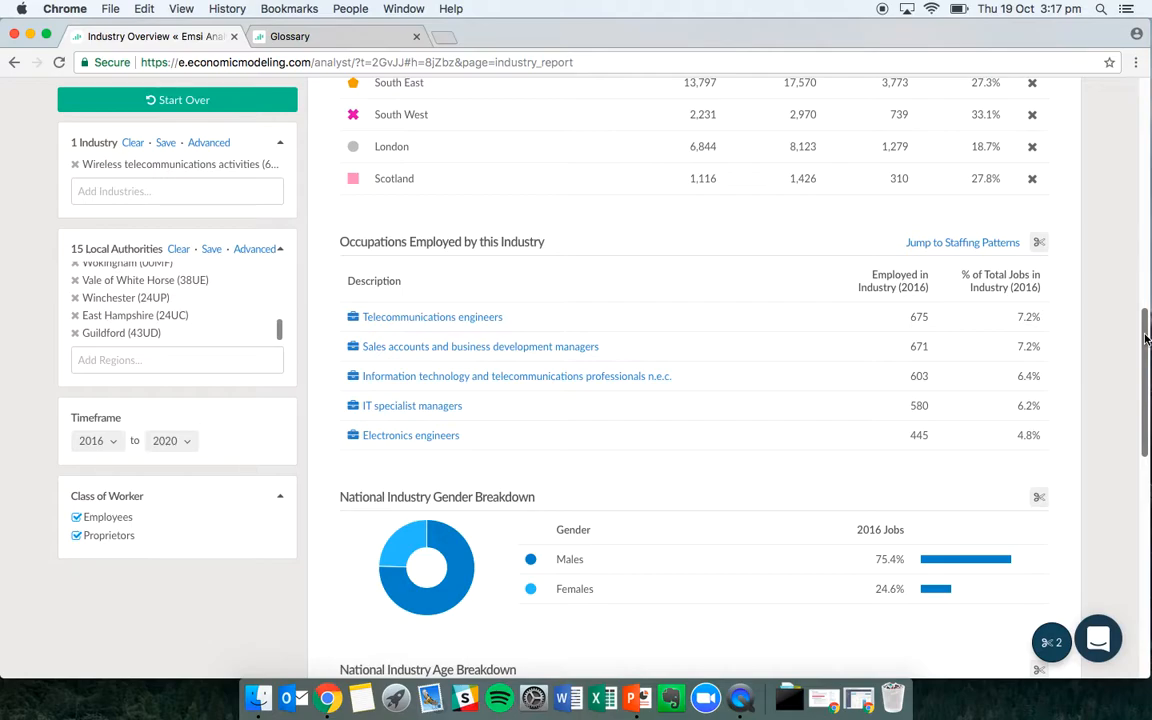
{"action": "left_click_drag", "start_coordinate": [1146, 340], "coordinate": [1133, 534]}
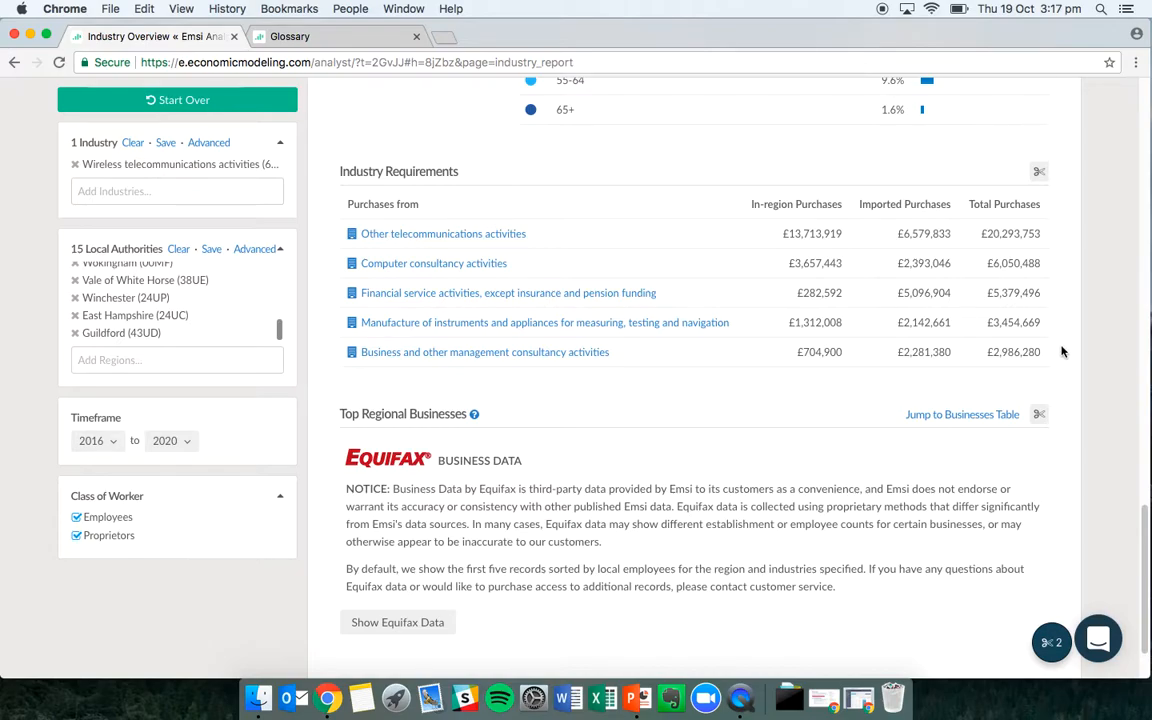
{"action": "scroll", "coordinate": [1073, 370], "scroll_direction": "down", "scroll_amount": 3}
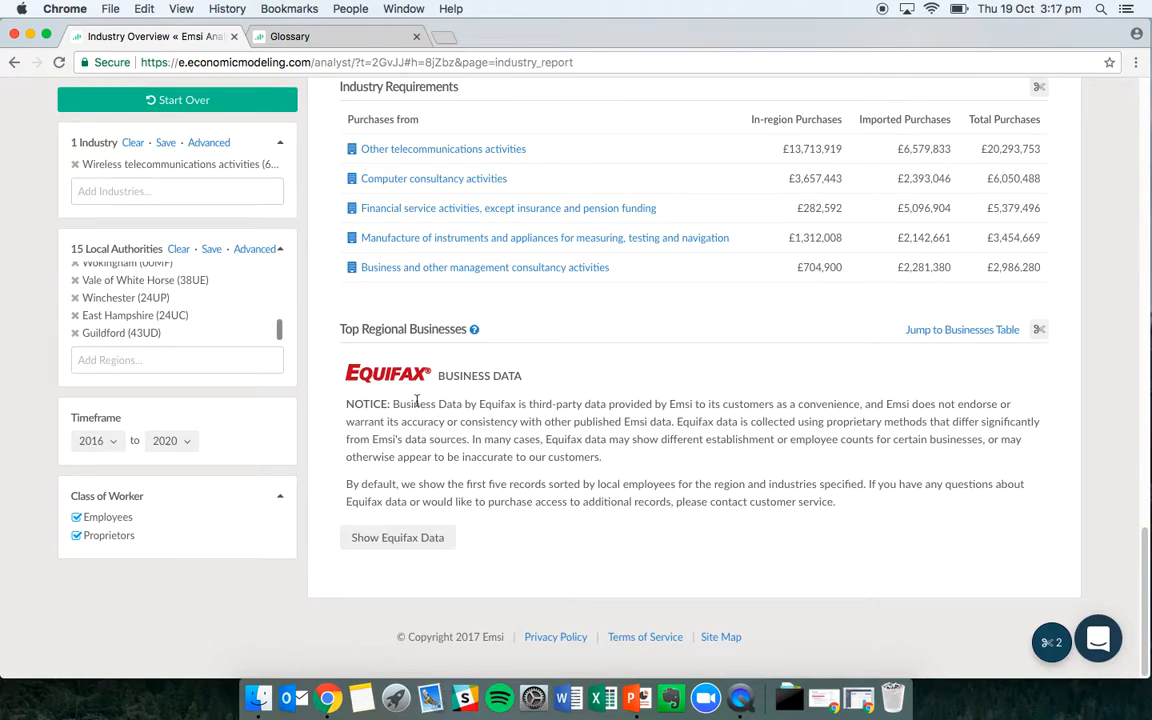
{"action": "left_click_drag", "start_coordinate": [1146, 567], "coordinate": [1141, 343]}
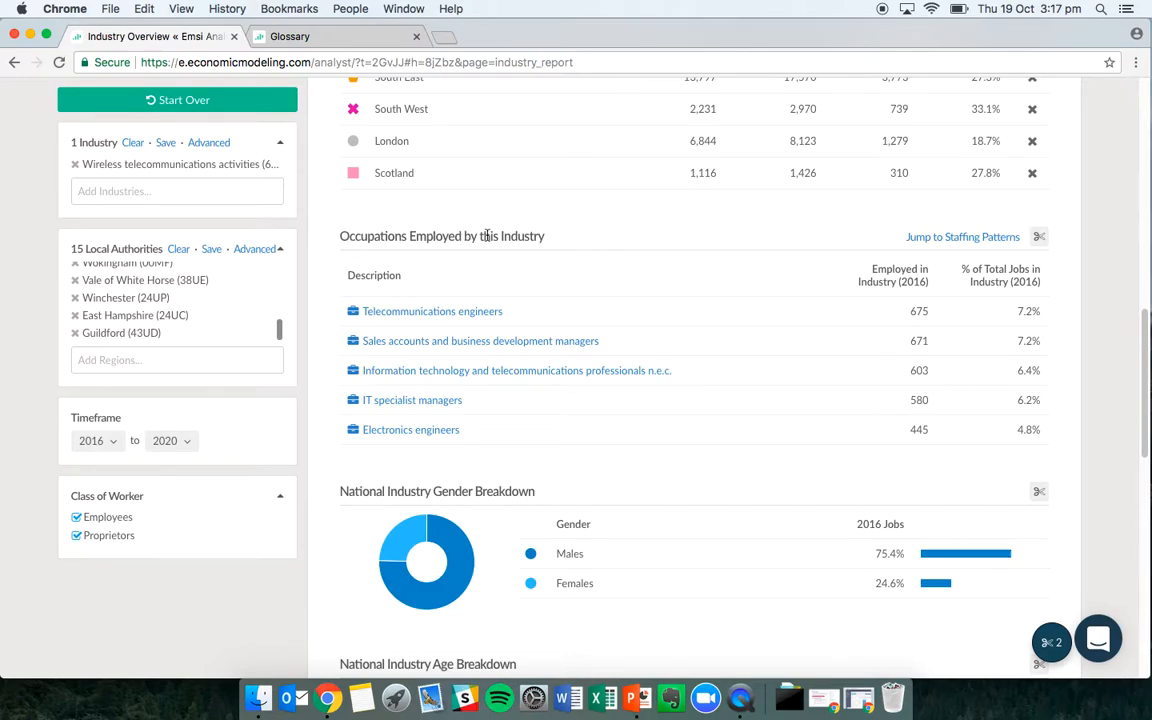
- Open the Staffing Patterns for Wireless telecommunications activities and examine the occupations employed, their job change, wages and education levels
{"action": "left_click", "coordinate": [958, 242]}
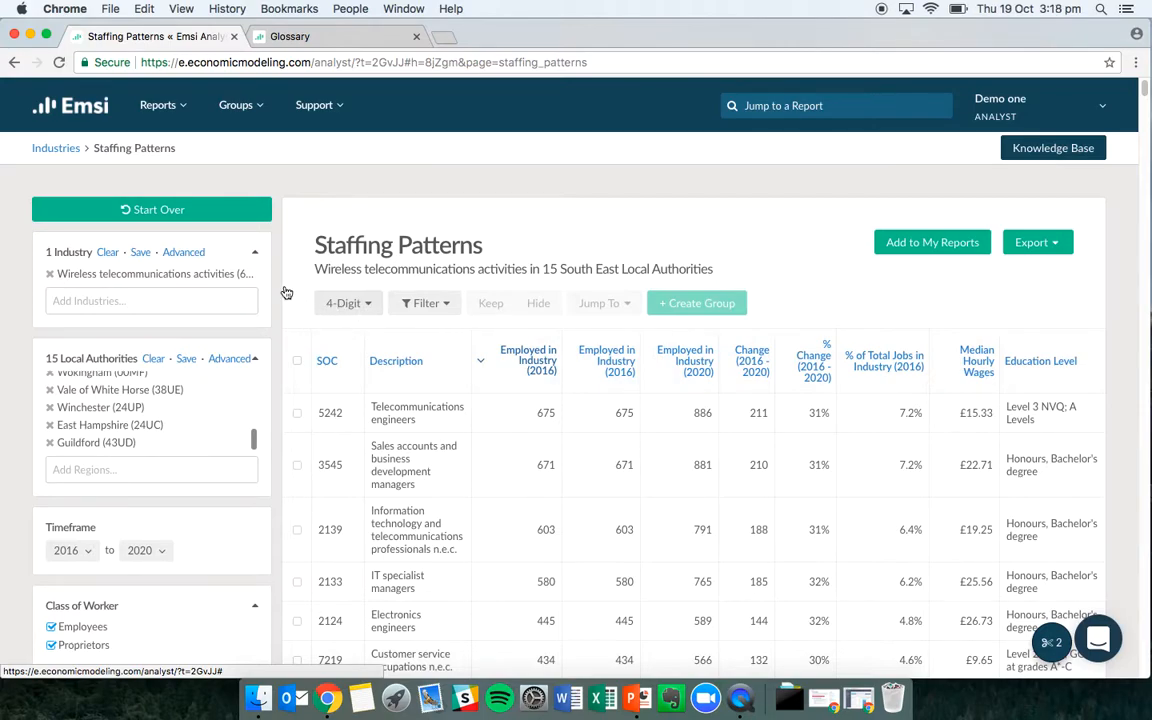
{"action": "scroll", "coordinate": [286, 291], "scroll_direction": "down", "scroll_amount": 1}
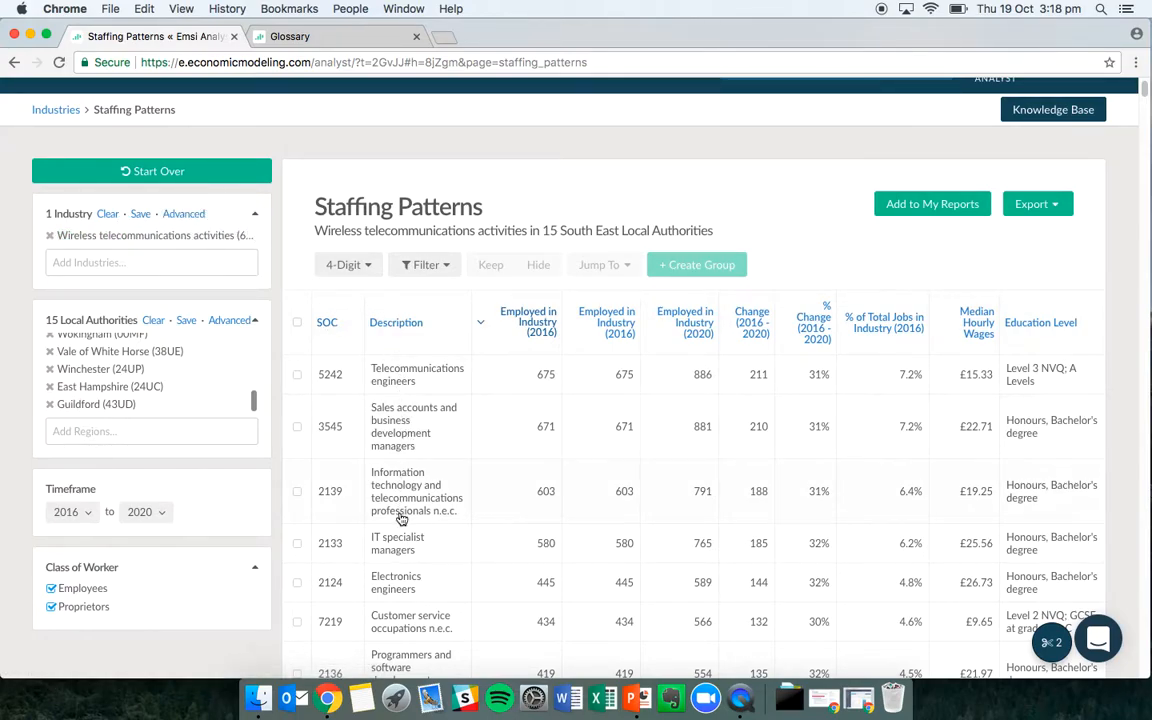
{"action": "scroll", "coordinate": [274, 286], "scroll_direction": "down", "scroll_amount": 3}
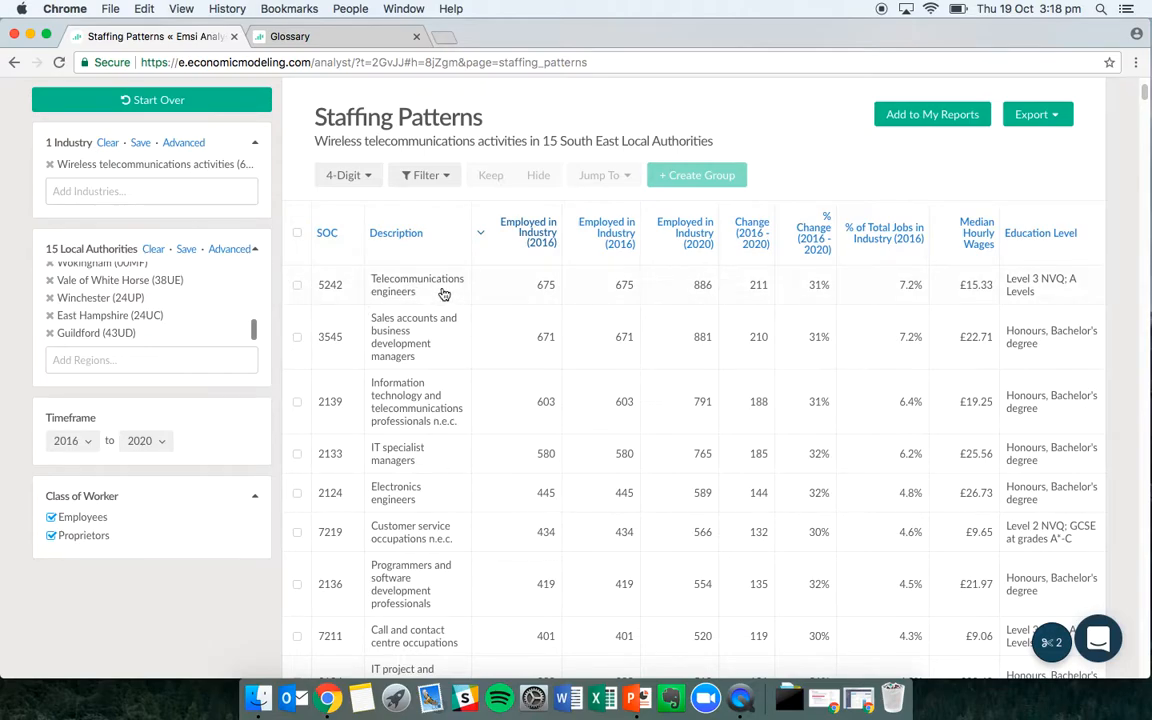
{"action": "scroll", "coordinate": [425, 335], "scroll_direction": "down", "scroll_amount": 1}
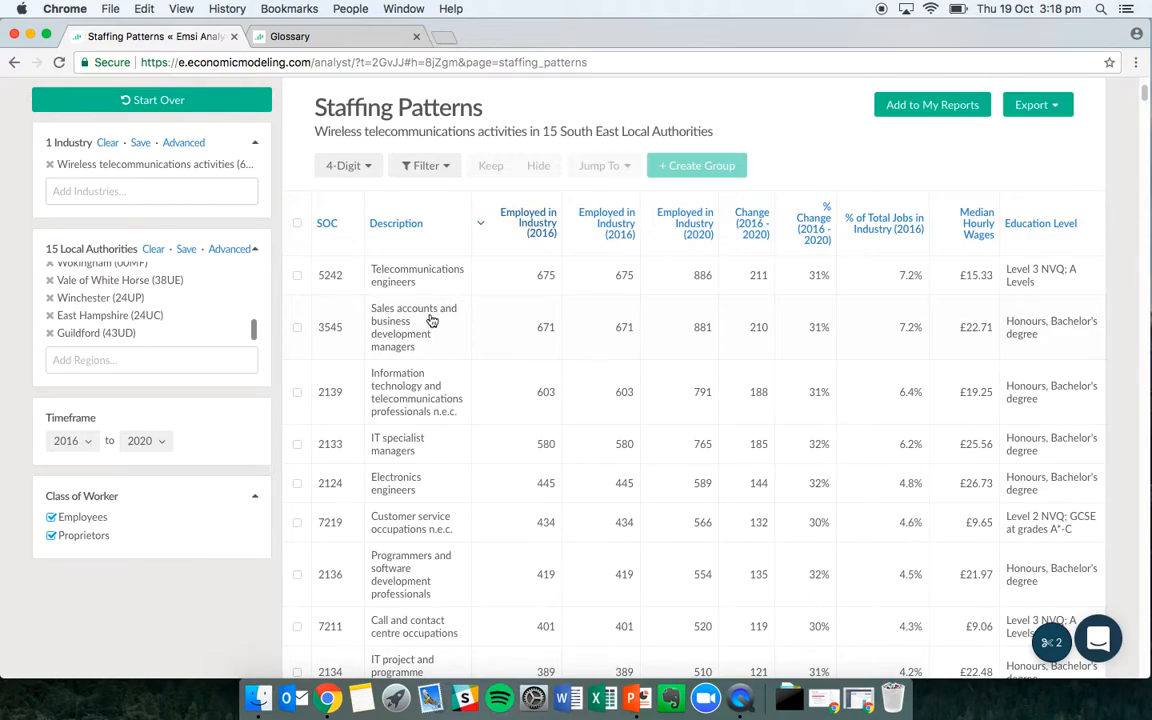
{"action": "scroll", "coordinate": [440, 316], "scroll_direction": "down", "scroll_amount": 2}
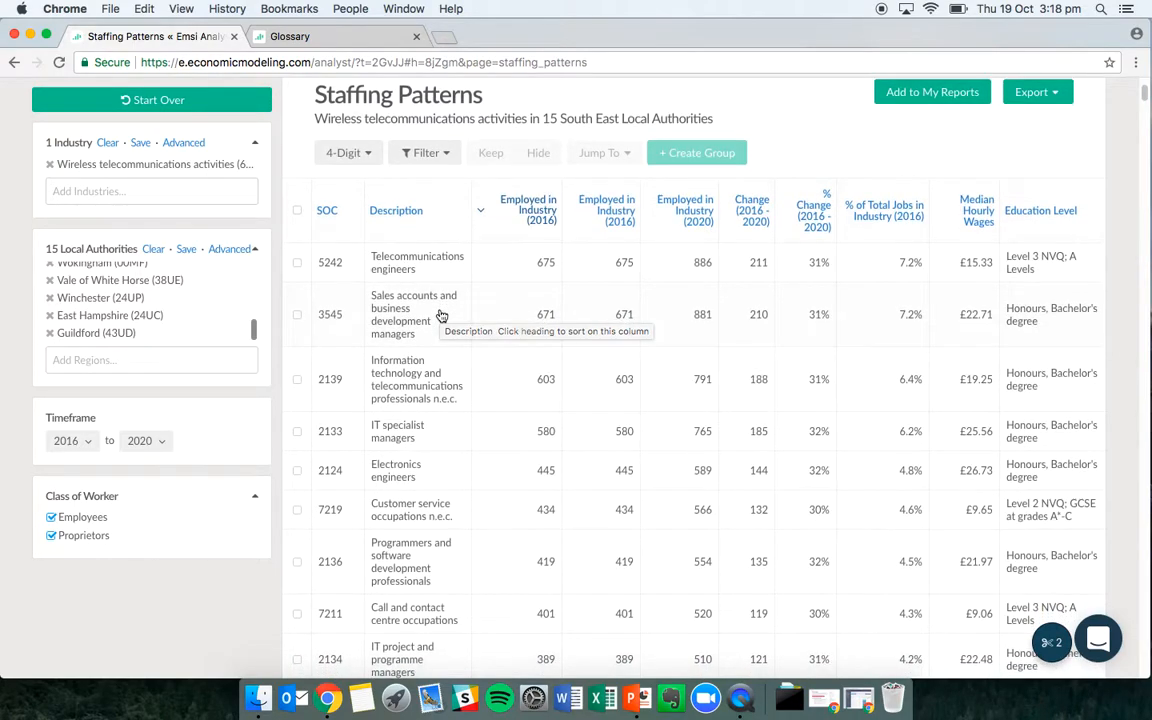
{"action": "scroll", "coordinate": [448, 462], "scroll_direction": "down", "scroll_amount": 5}
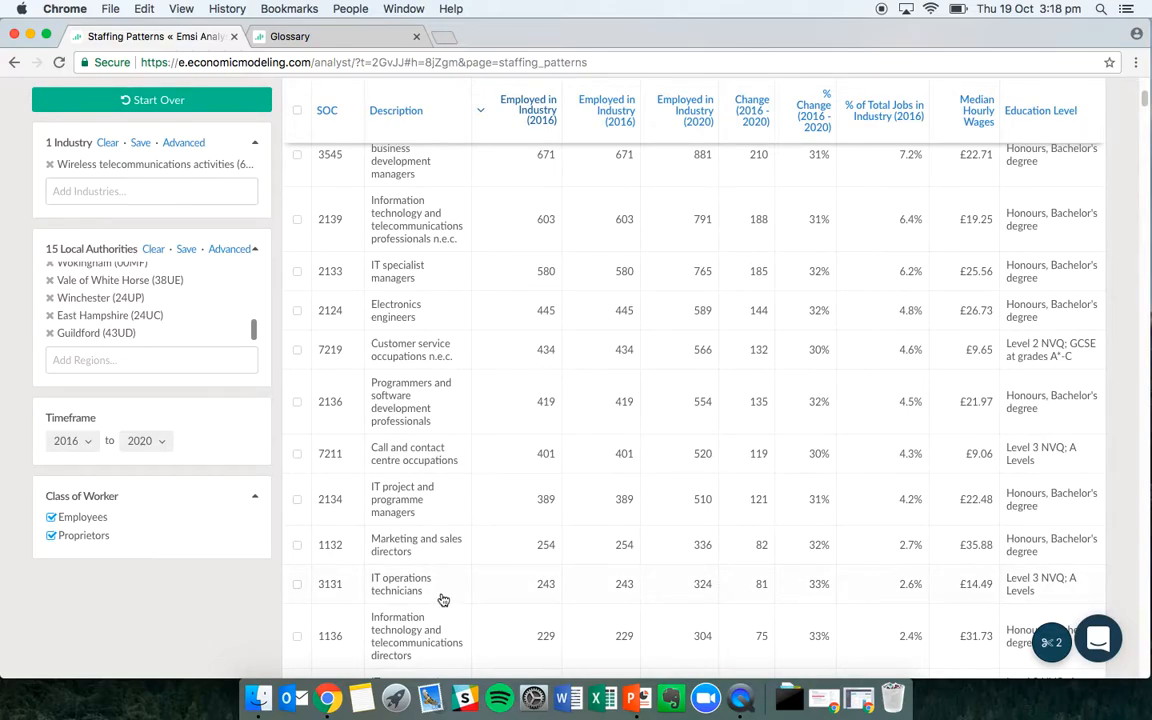
{"action": "scroll", "coordinate": [456, 577], "scroll_direction": "down", "scroll_amount": 10}
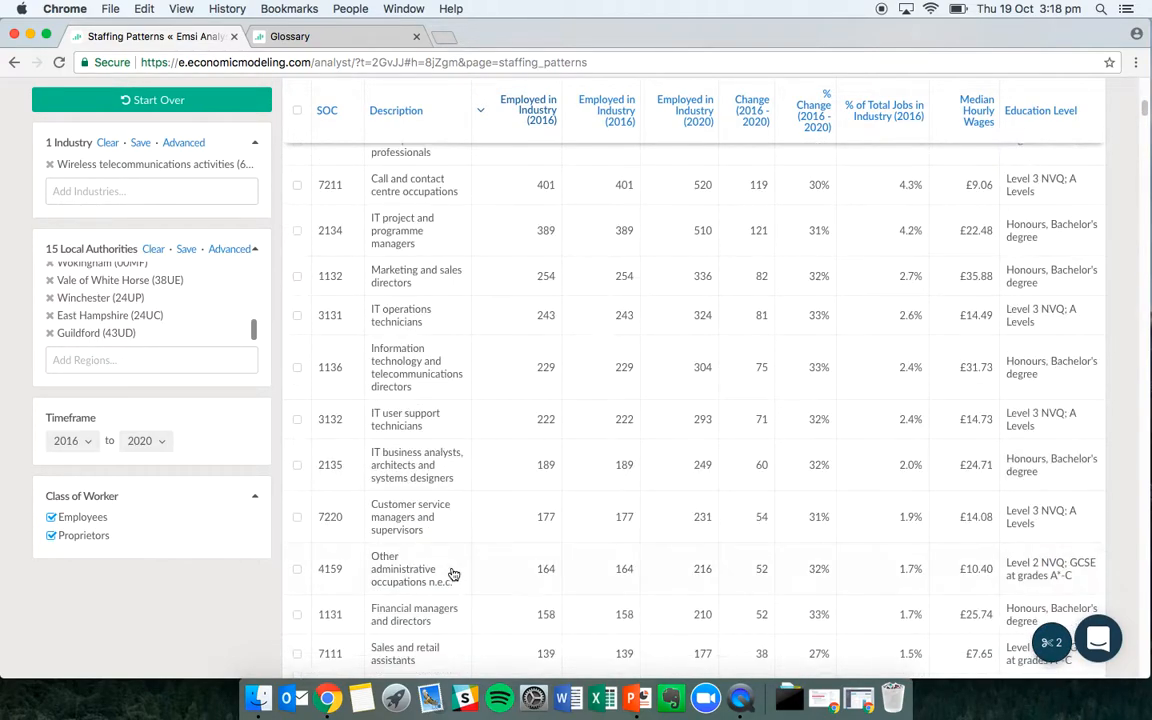
{"action": "scroll", "coordinate": [452, 574], "scroll_direction": "down", "scroll_amount": 1}
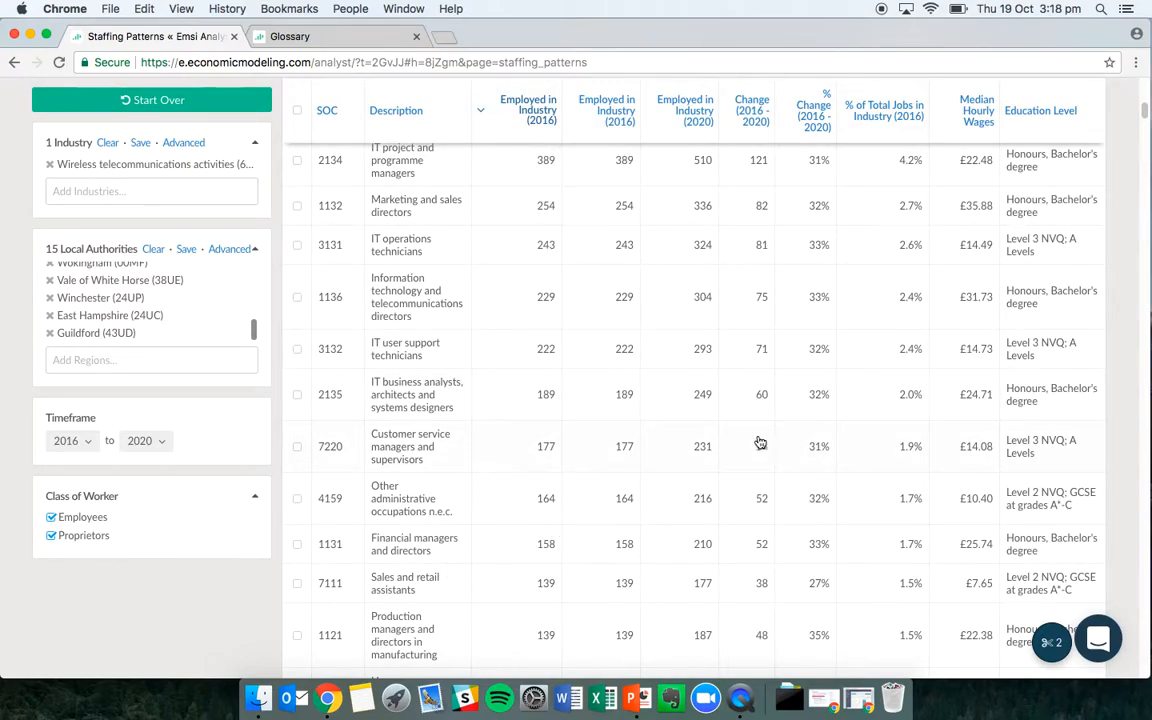
{"action": "scroll", "coordinate": [378, 438], "scroll_direction": "up", "scroll_amount": 10}
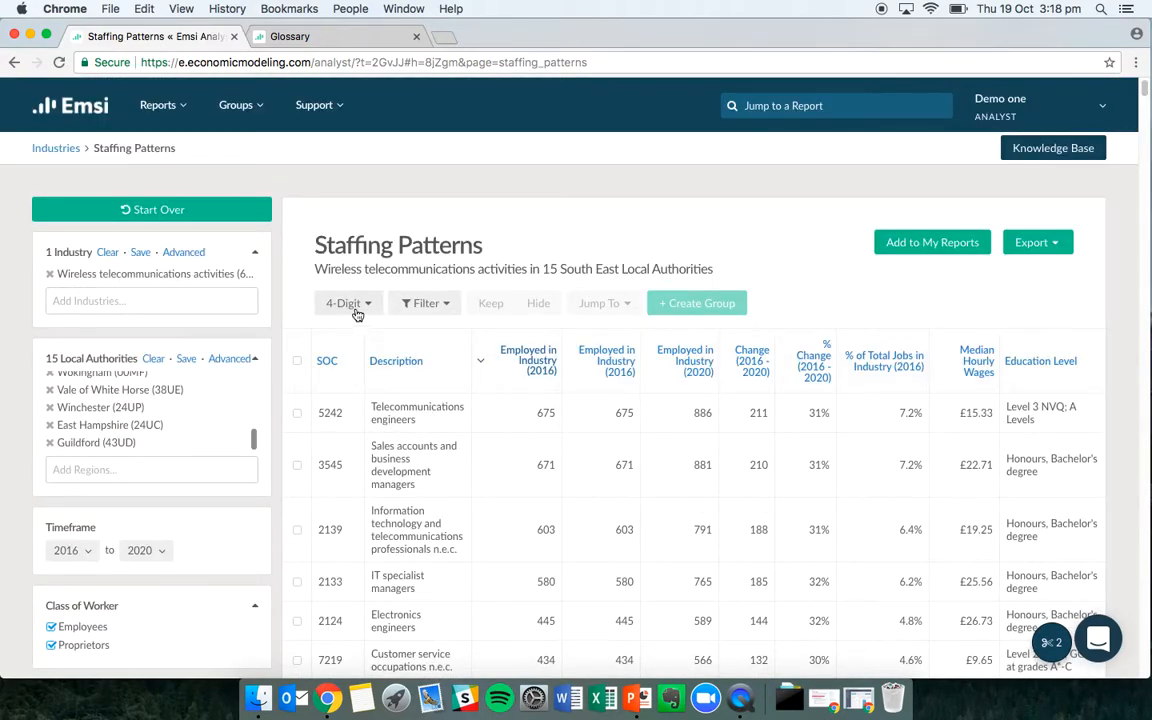
- Return to the Industries section and look through the other industry reports available
{"action": "left_click", "coordinate": [53, 149]}
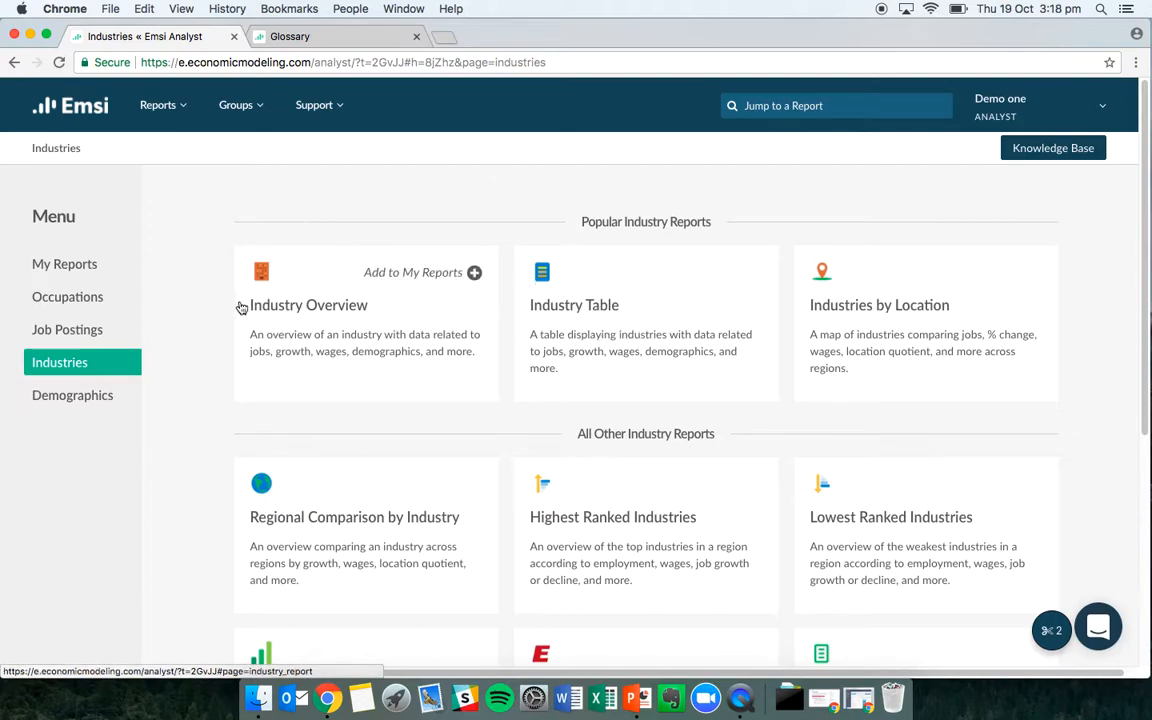
{"action": "scroll", "coordinate": [372, 325], "scroll_direction": "down", "scroll_amount": 1}
{"action": "scroll", "coordinate": [370, 325], "scroll_direction": "down", "scroll_amount": 3}
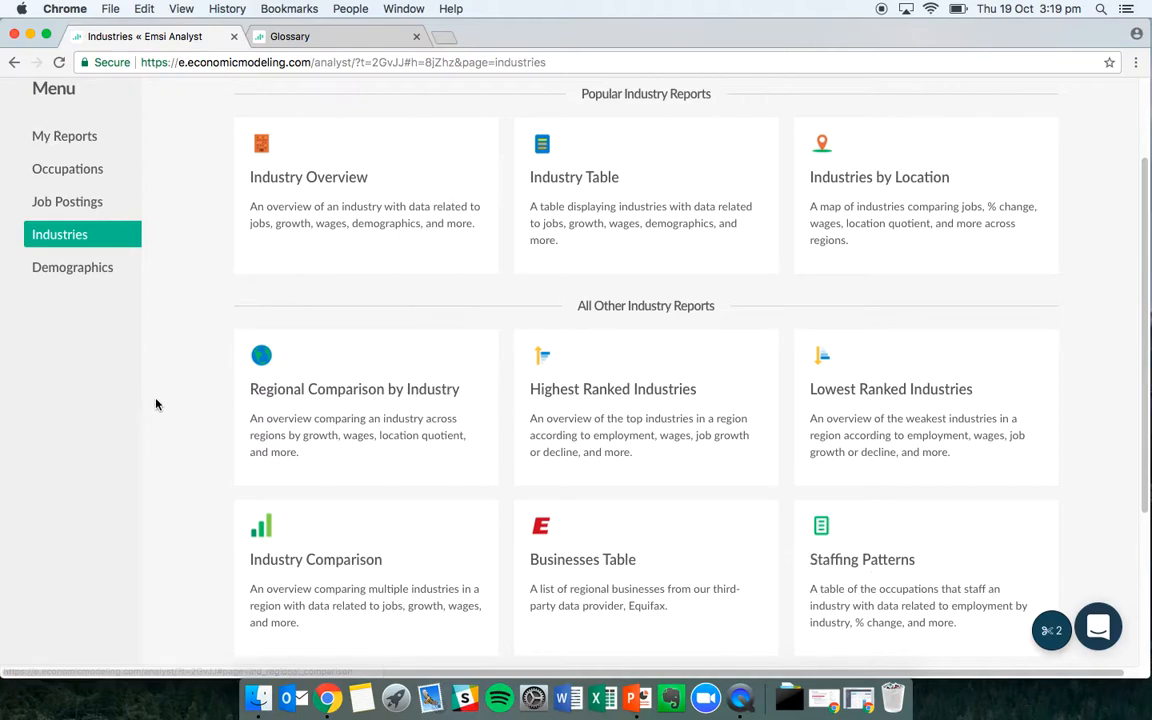
{"action": "scroll", "coordinate": [175, 384], "scroll_direction": "up", "scroll_amount": 3}
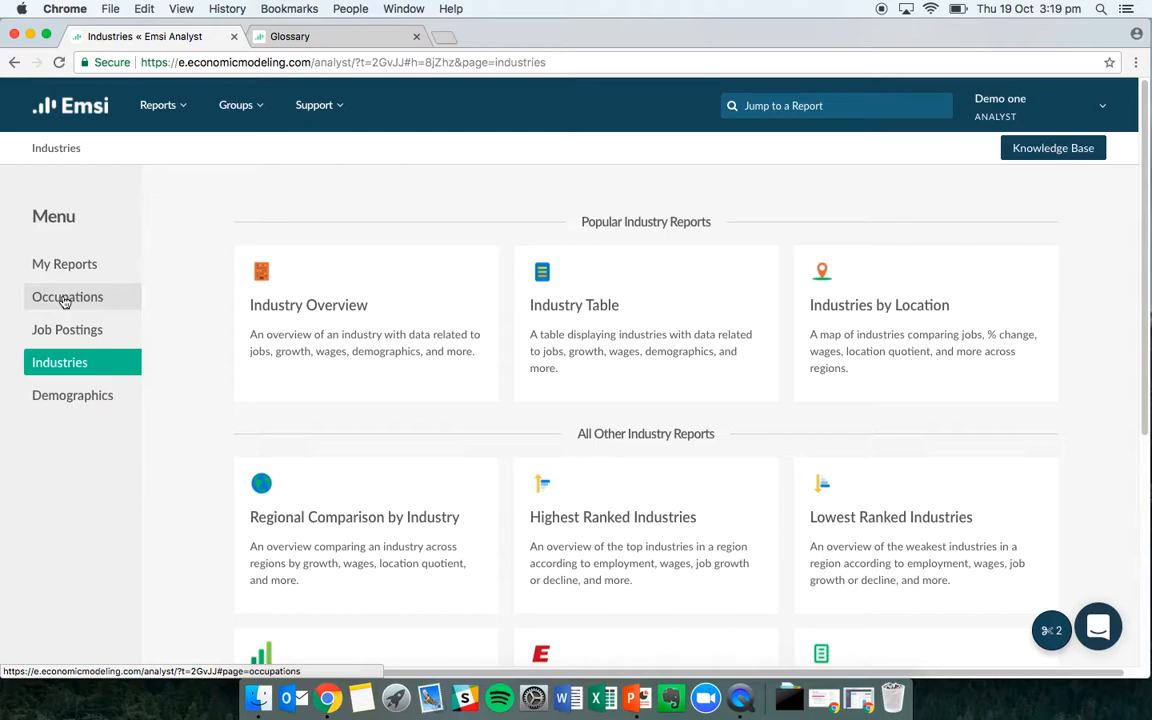
- Go to the Occupations section and open the Occupation Table report setup
{"action": "left_click", "coordinate": [65, 300]}
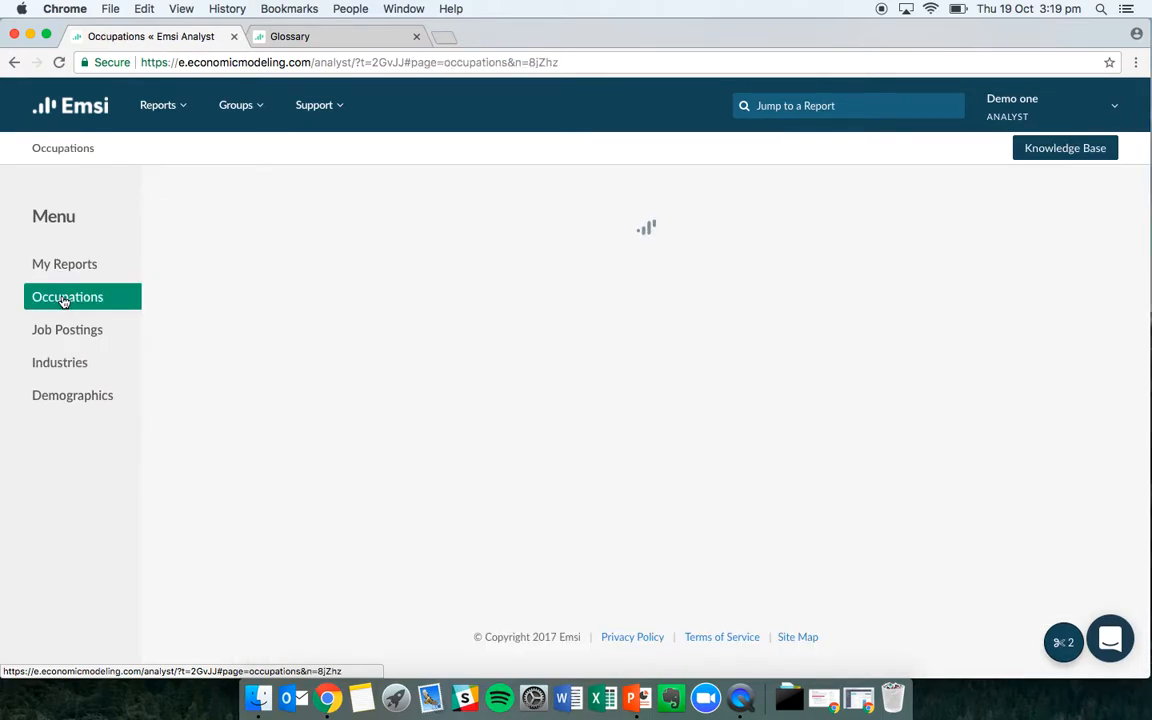
{"action": "scroll", "coordinate": [187, 350], "scroll_direction": "down", "scroll_amount": 3}
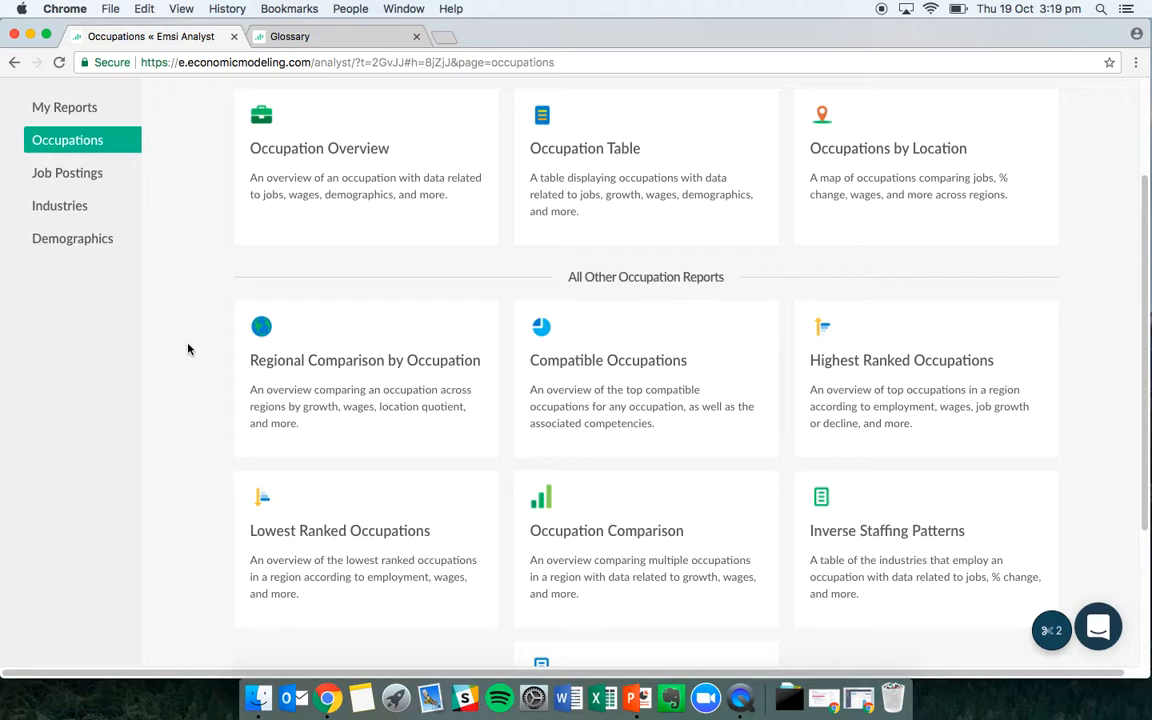
{"action": "left_click", "coordinate": [592, 148]}
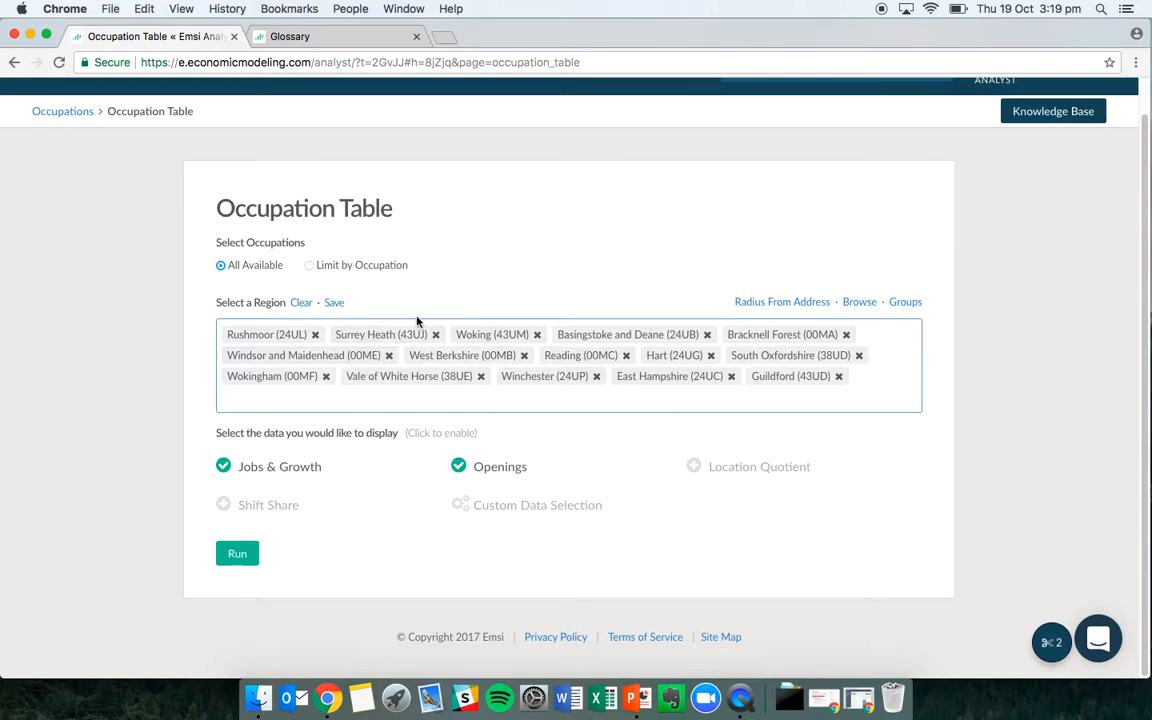
- Preview the occupation browser for limiting the table by occupation, cancel it, and switch back to all available occupations
{"action": "left_click", "coordinate": [342, 262]}
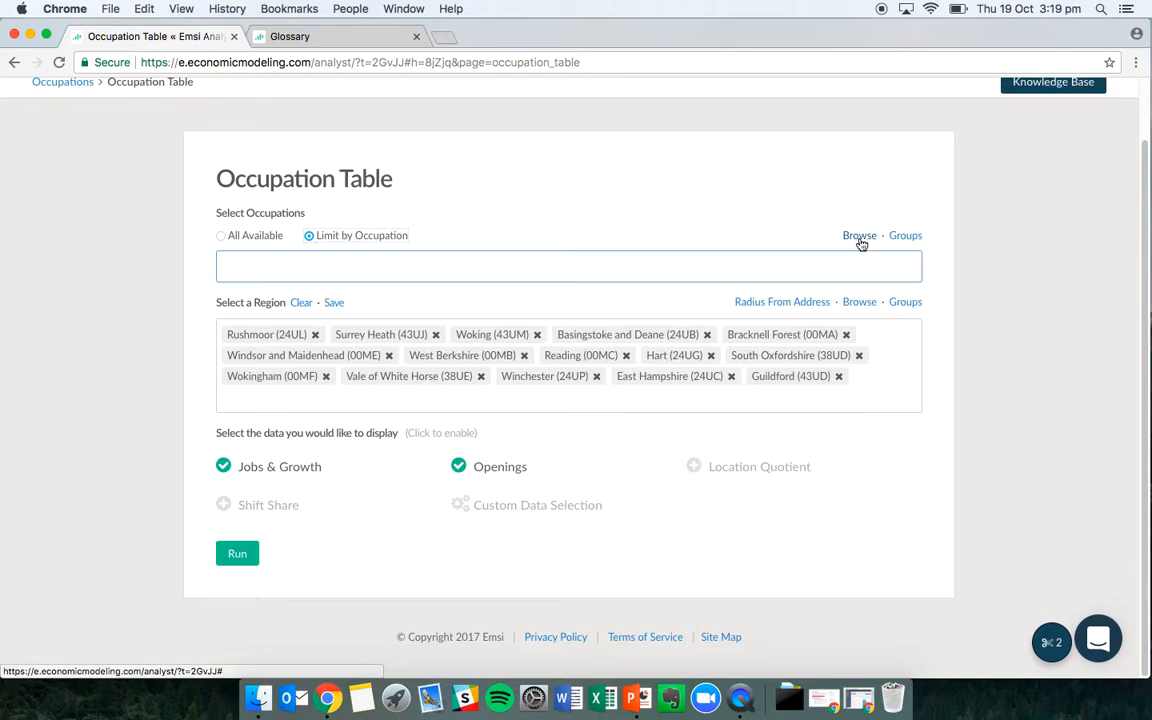
{"action": "left_click", "coordinate": [860, 240]}
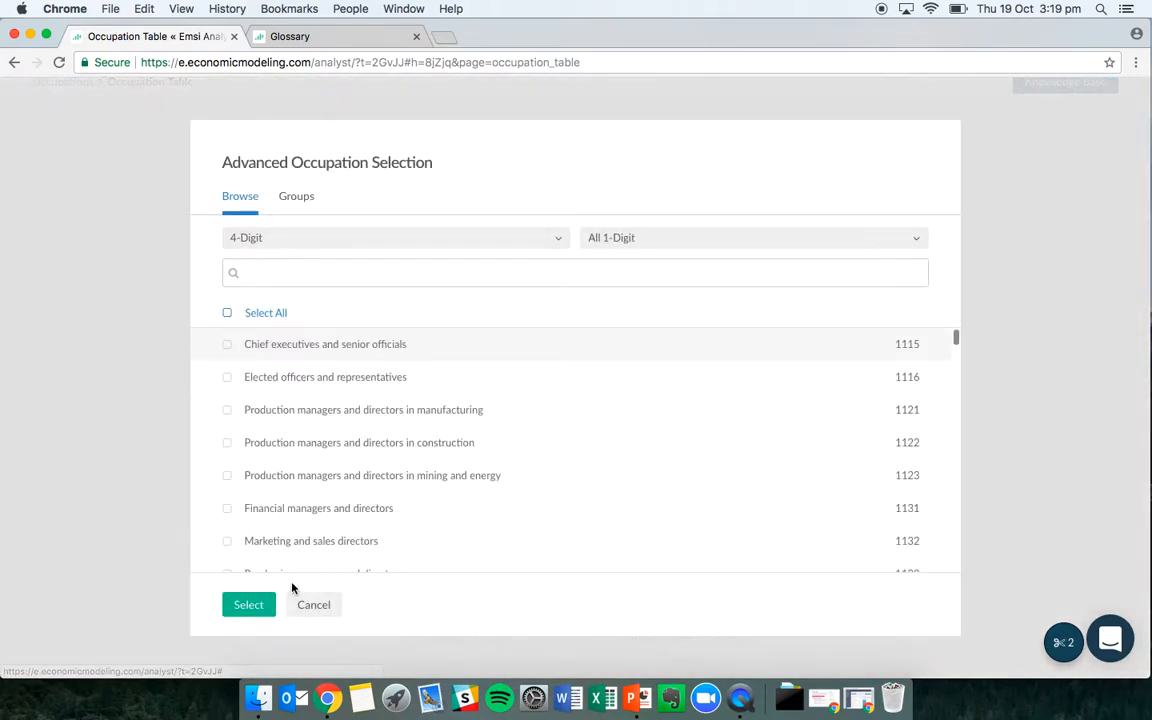
{"action": "left_click", "coordinate": [305, 605]}
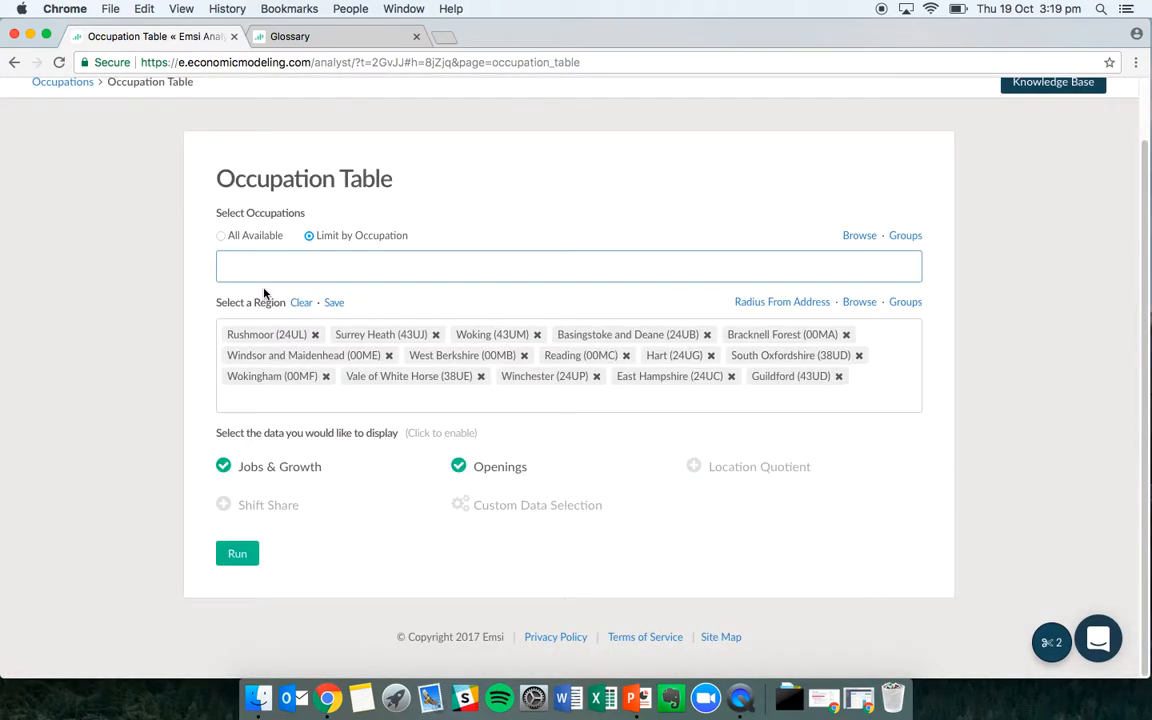
{"action": "left_click", "coordinate": [235, 244]}
{"action": "left_click", "coordinate": [235, 244]}
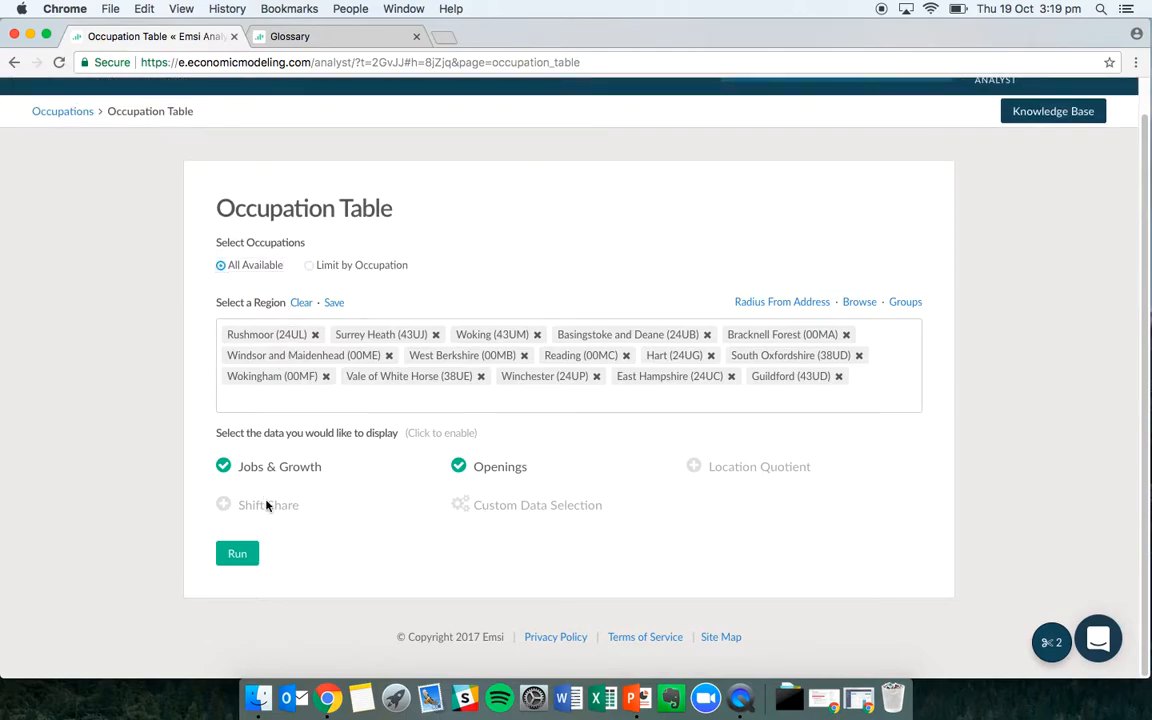
- Run the Occupation Table for all available occupations in the selected local authorities and display all occupation levels
{"action": "left_click", "coordinate": [237, 553]}
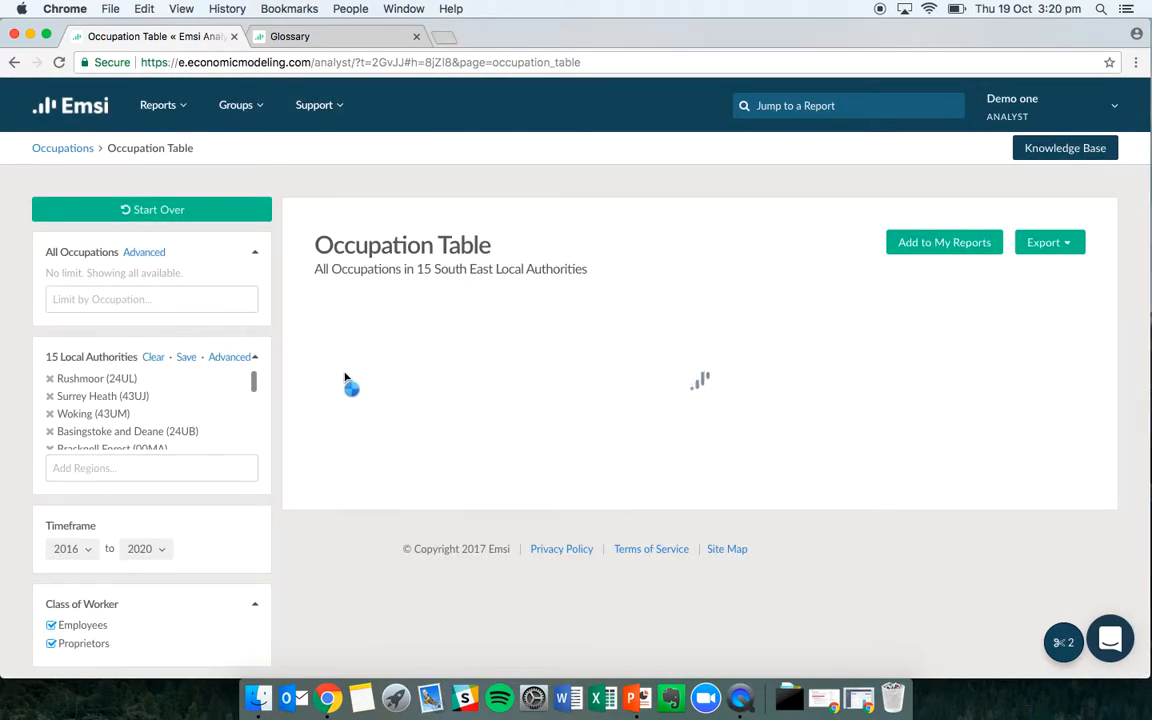
{"action": "left_click", "coordinate": [345, 305]}
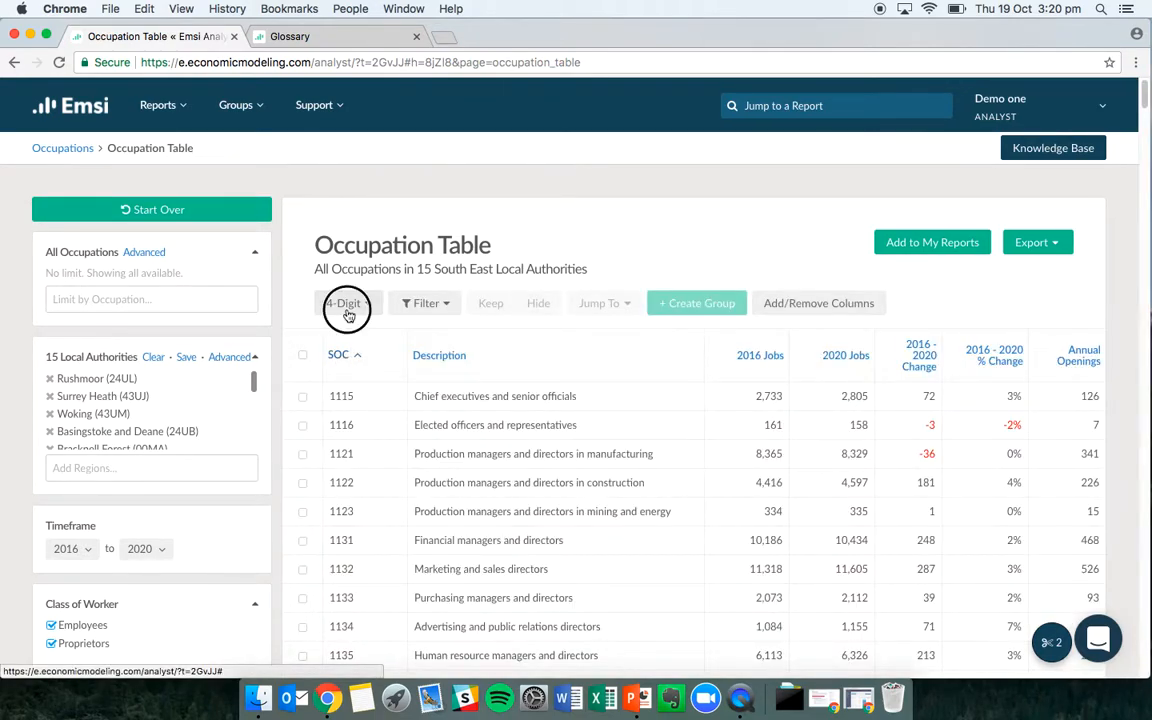
{"action": "left_click", "coordinate": [352, 341]}
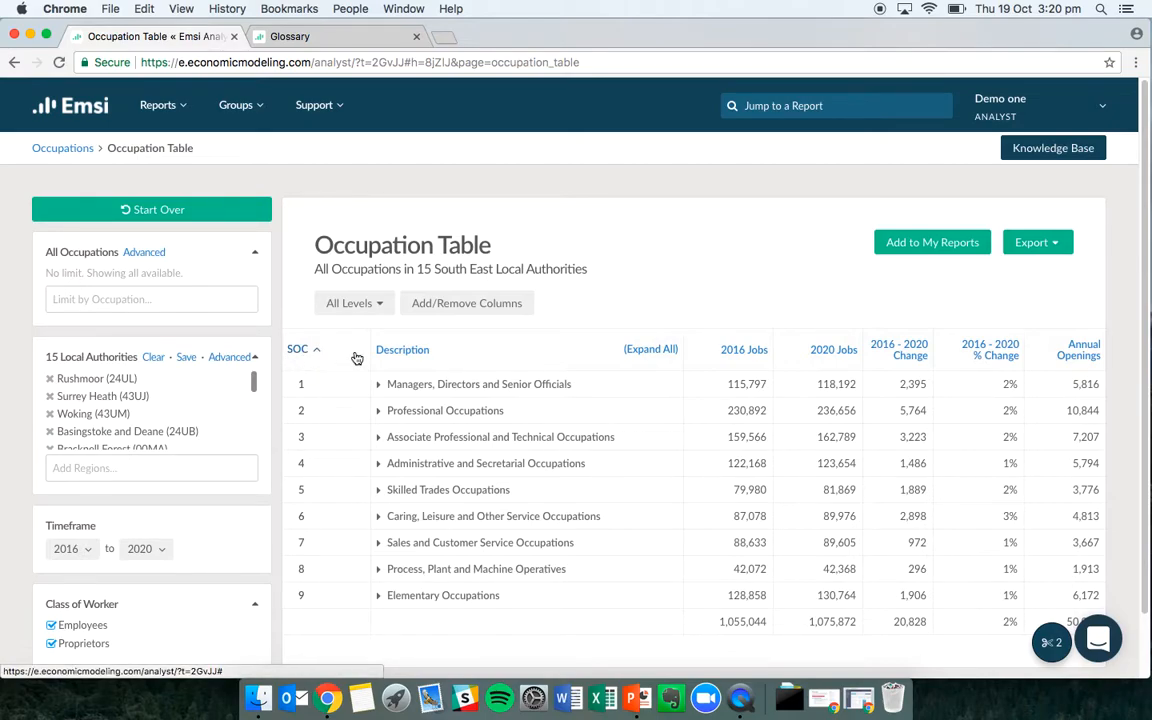
{"action": "scroll", "coordinate": [350, 357], "scroll_direction": "down", "scroll_amount": 2}
{"action": "scroll", "coordinate": [350, 357], "scroll_direction": "down", "scroll_amount": 1}
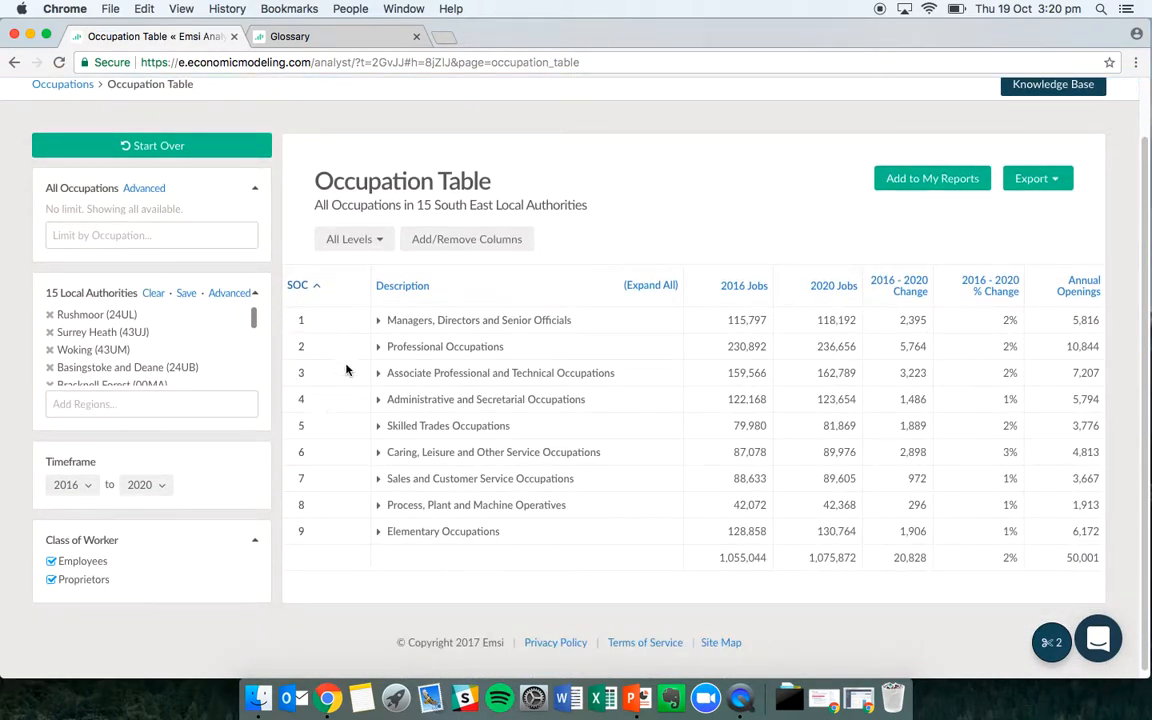
- Expand Professional Occupations down through Health Professionals and its Health Professionals subgroup to view the individual four-digit occupations
{"action": "left_click", "coordinate": [378, 346]}
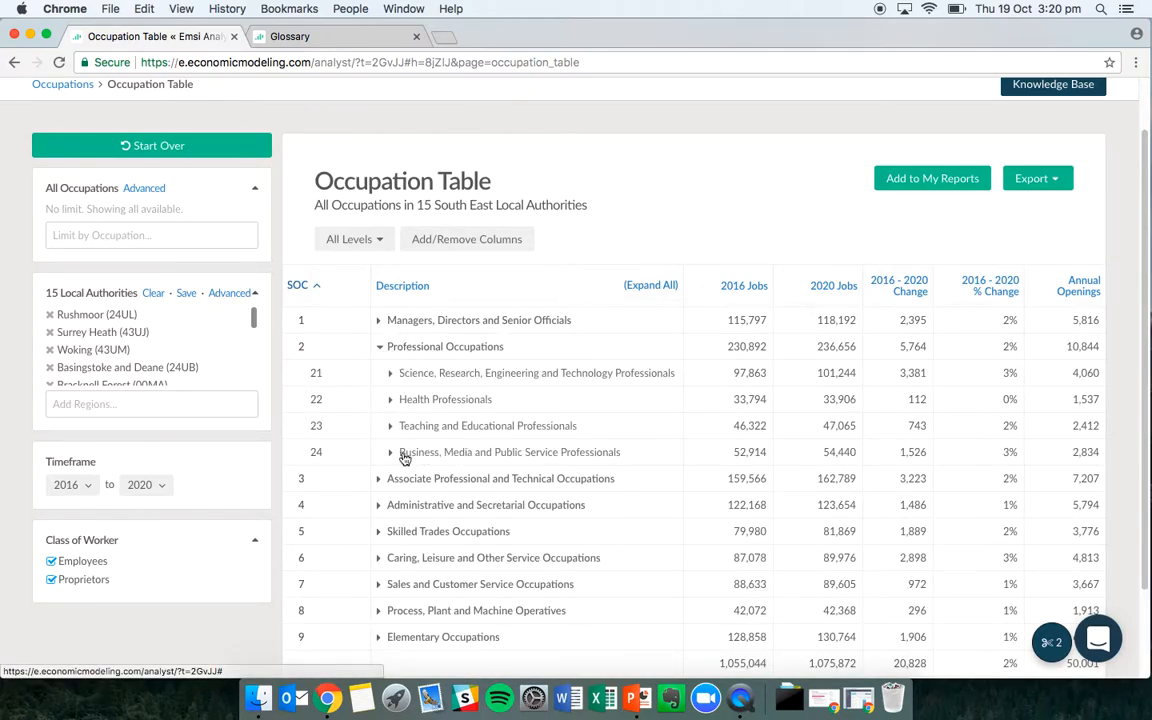
{"action": "left_click", "coordinate": [391, 400]}
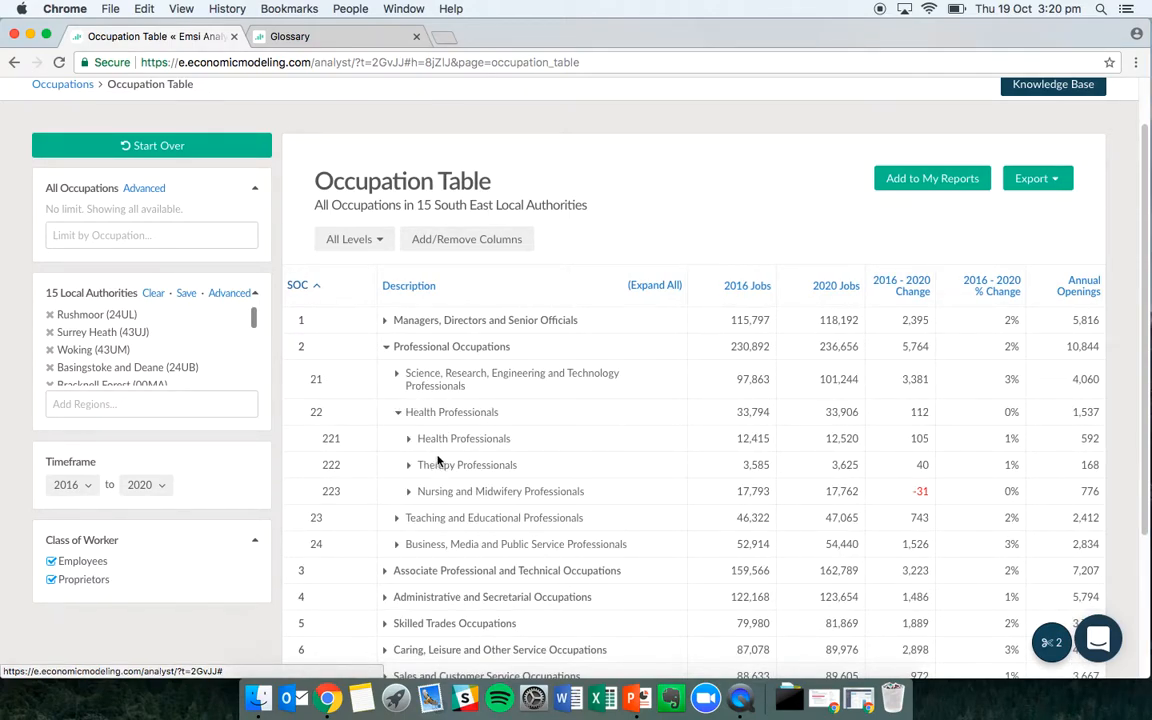
{"action": "left_click", "coordinate": [409, 439]}
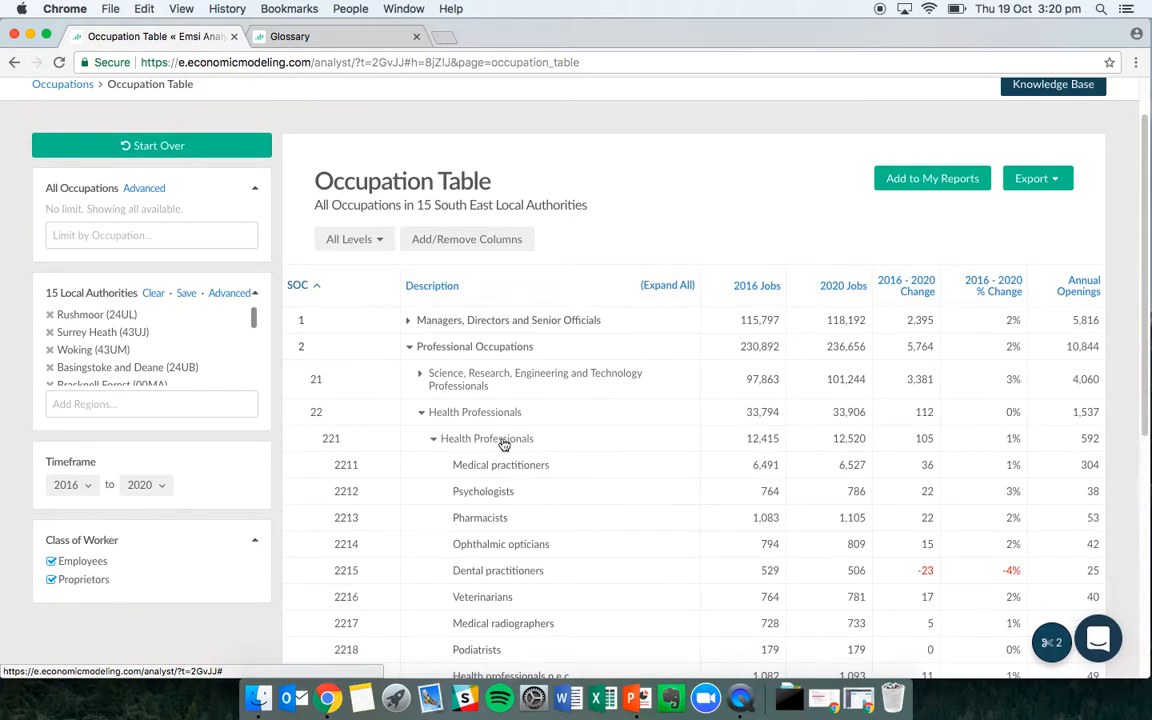
{"action": "scroll", "coordinate": [553, 457], "scroll_direction": "down", "scroll_amount": 1}
{"action": "scroll", "coordinate": [553, 457], "scroll_direction": "down", "scroll_amount": 3}
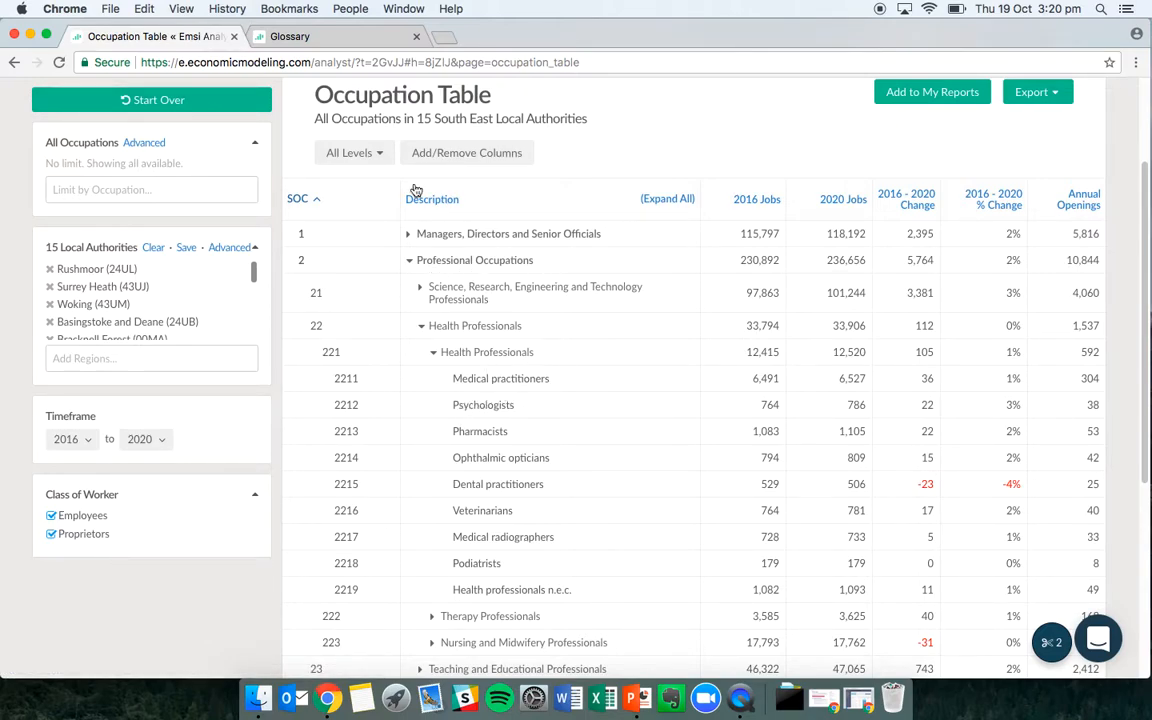
- Show the Occupation Table at 4-Digit level and sort it by 2016 - 2020 Change in descending order
{"action": "left_click", "coordinate": [366, 161]}
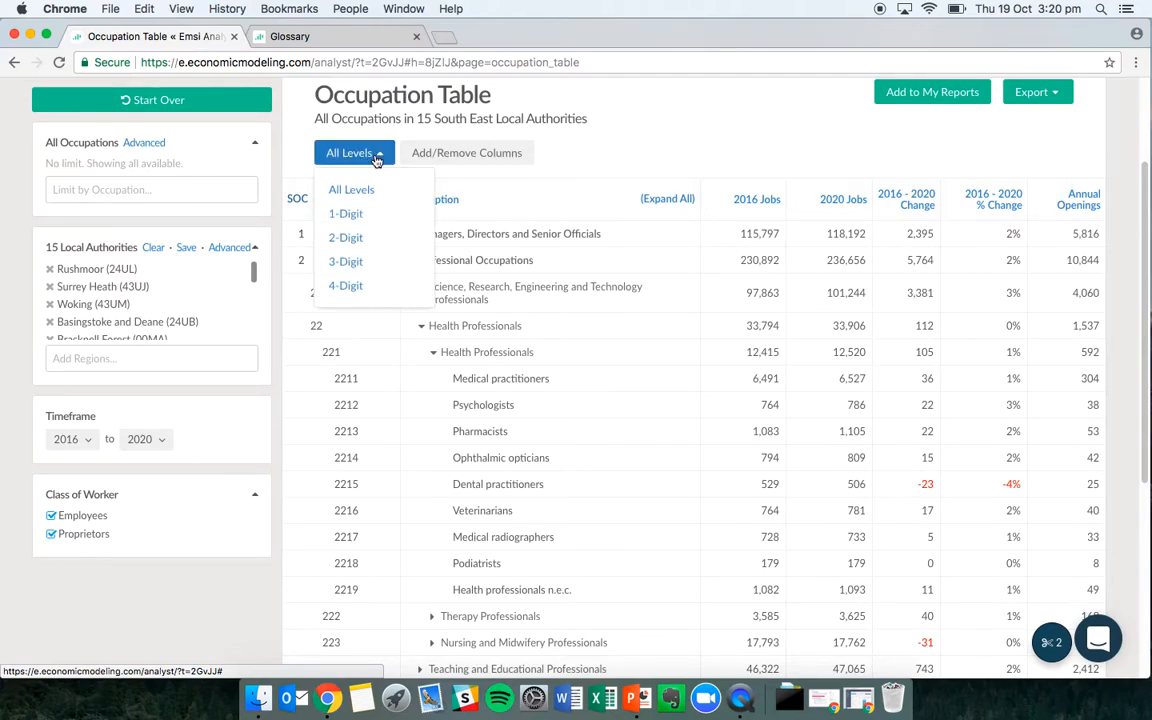
{"action": "left_click", "coordinate": [348, 286]}
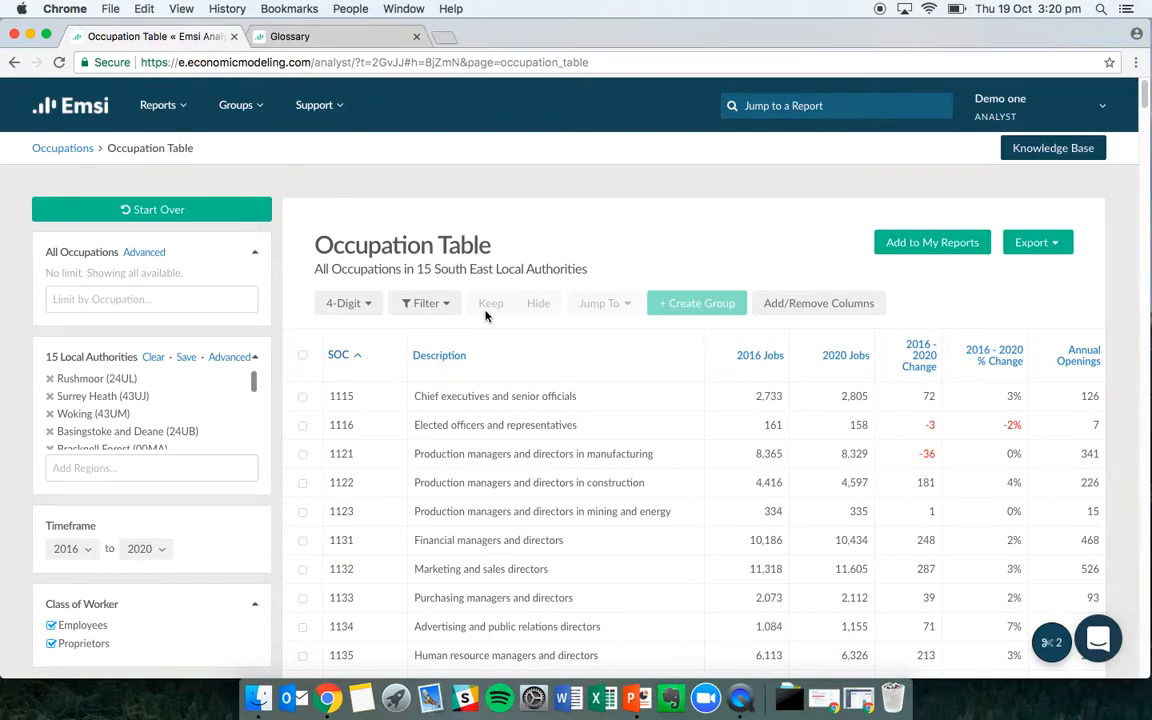
{"action": "scroll", "coordinate": [486, 316], "scroll_direction": "down", "scroll_amount": 2}
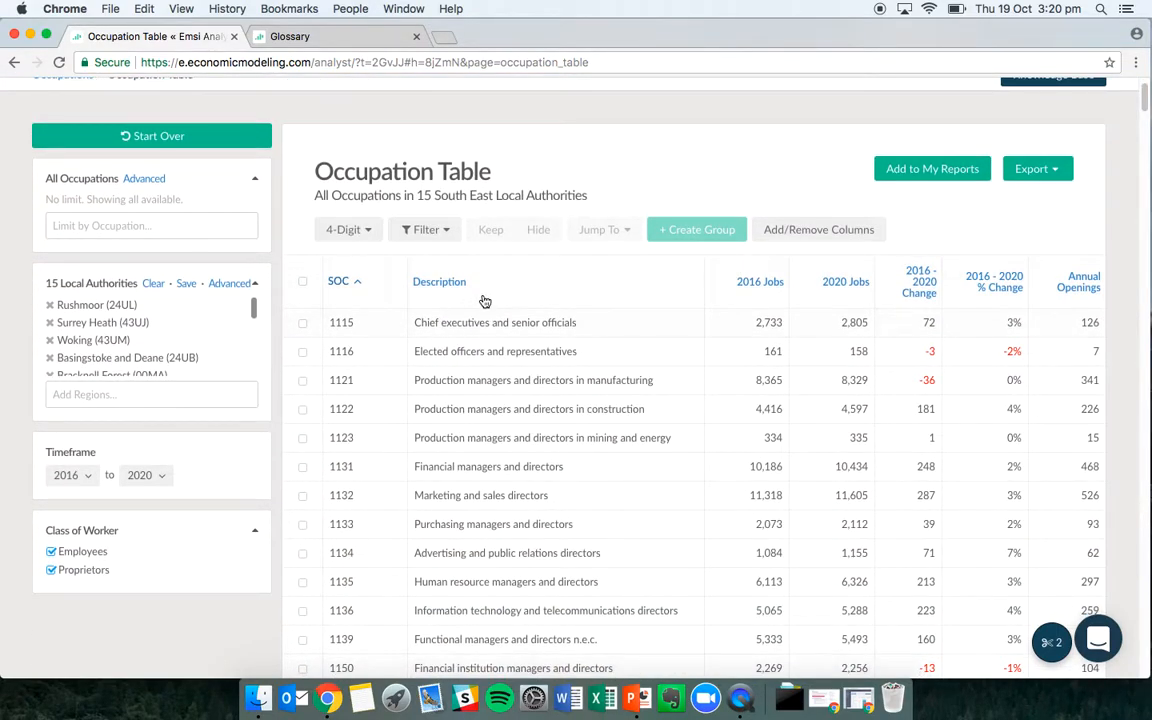
{"action": "left_click", "coordinate": [920, 257]}
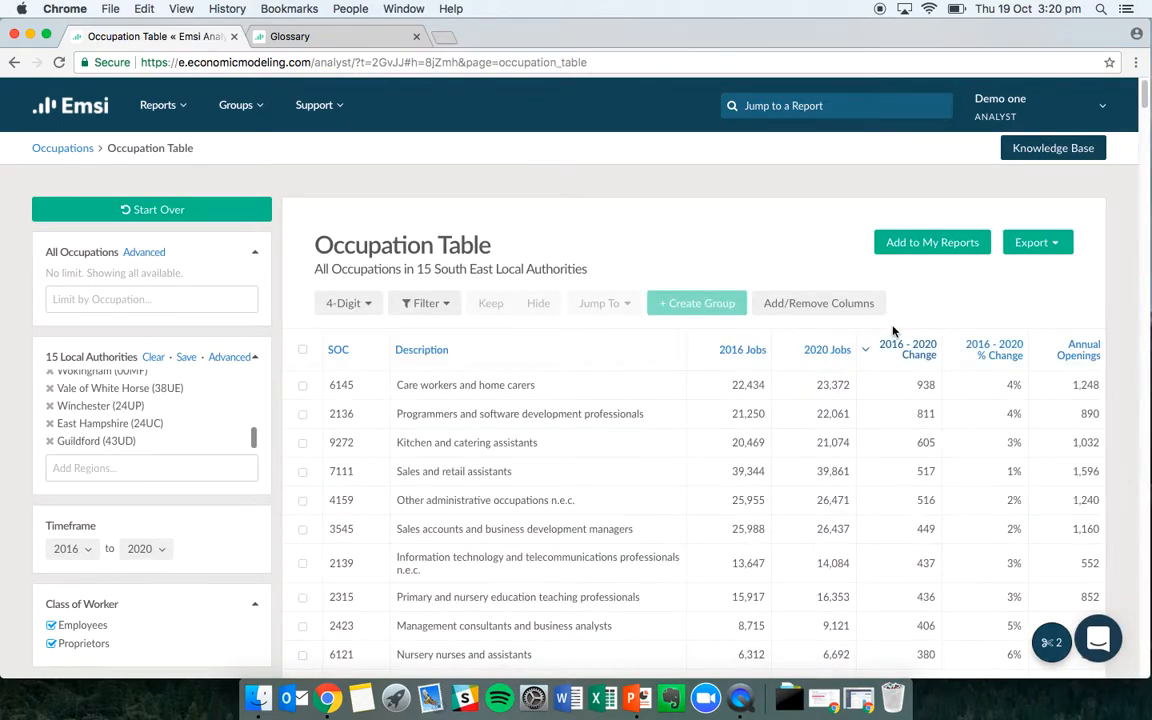
{"action": "scroll", "coordinate": [895, 330], "scroll_direction": "down", "scroll_amount": 3}
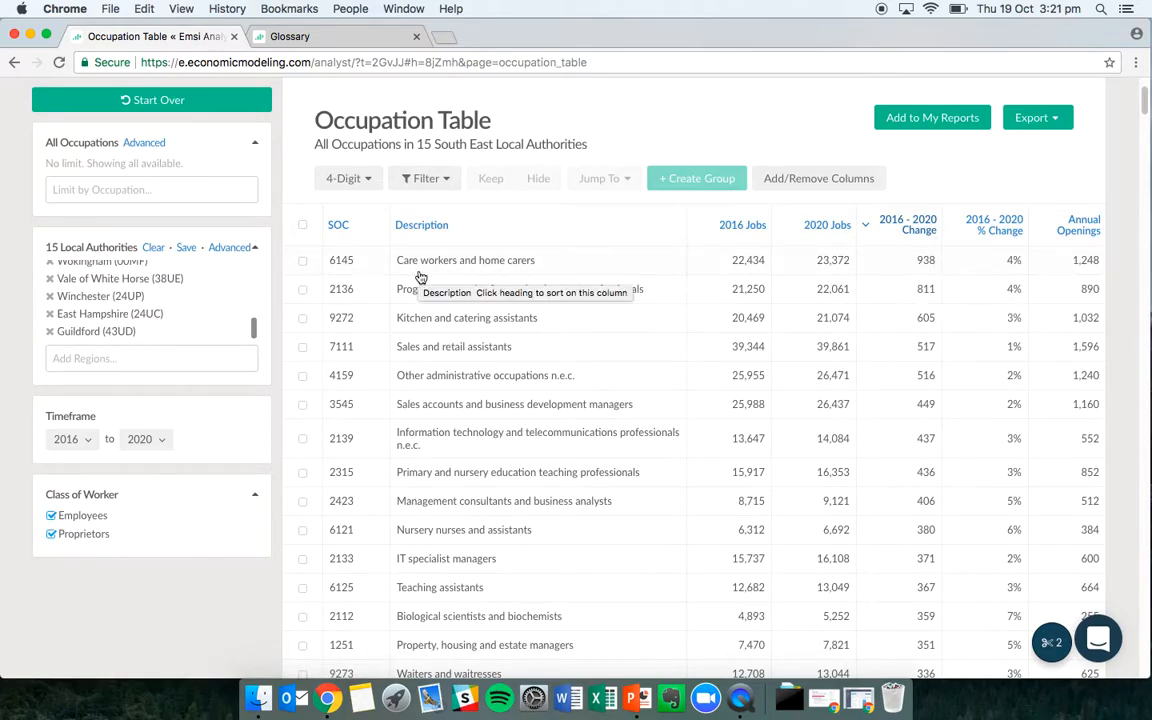
- Preview the column selection and the multi-condition filter options for the Occupation Table, cancelling both without changes
{"action": "left_click", "coordinate": [785, 178]}
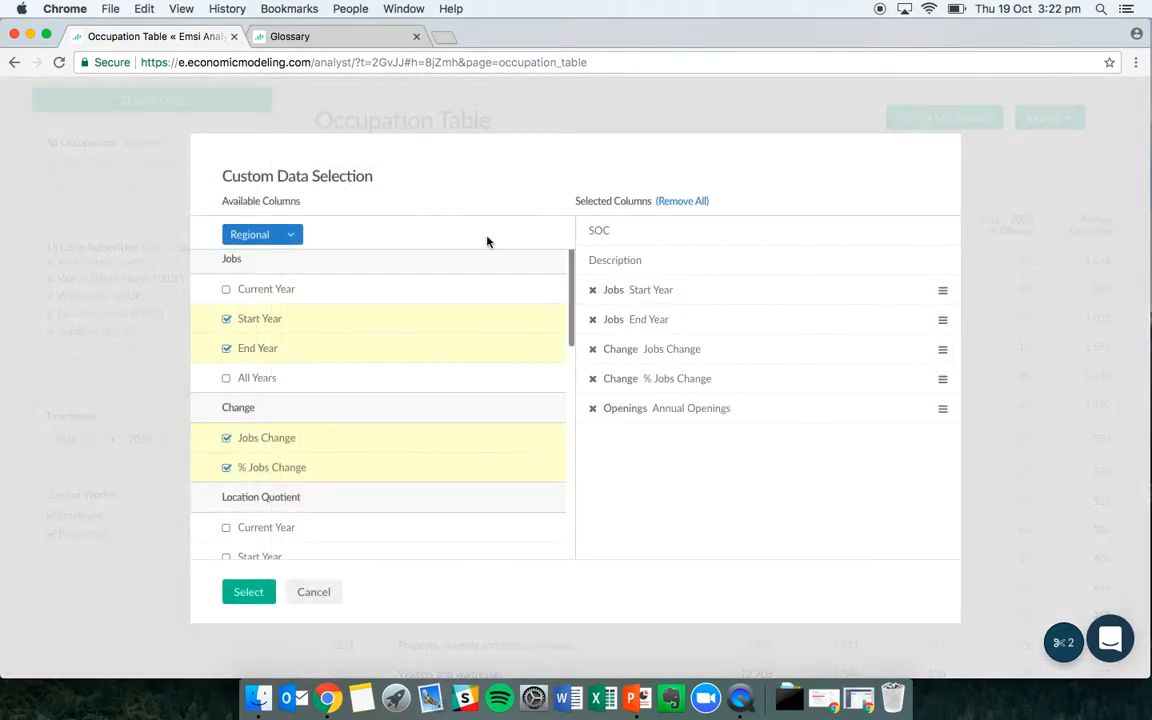
{"action": "left_click", "coordinate": [314, 591]}
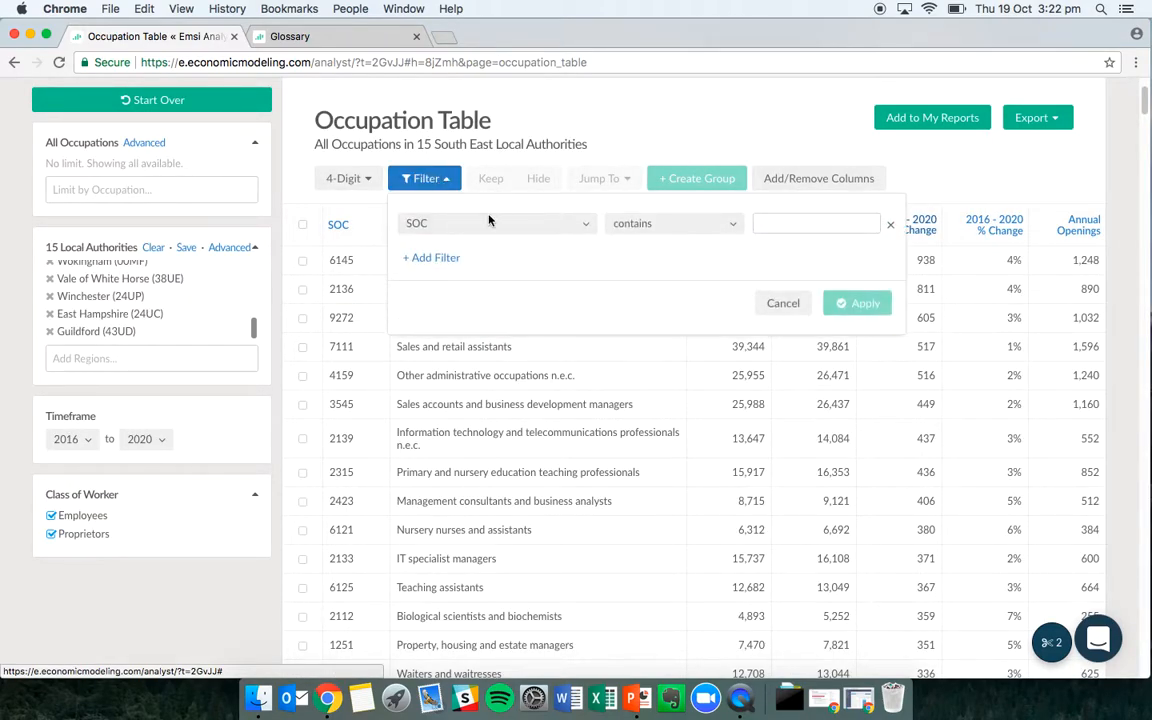
{"action": "left_click", "coordinate": [432, 257]}
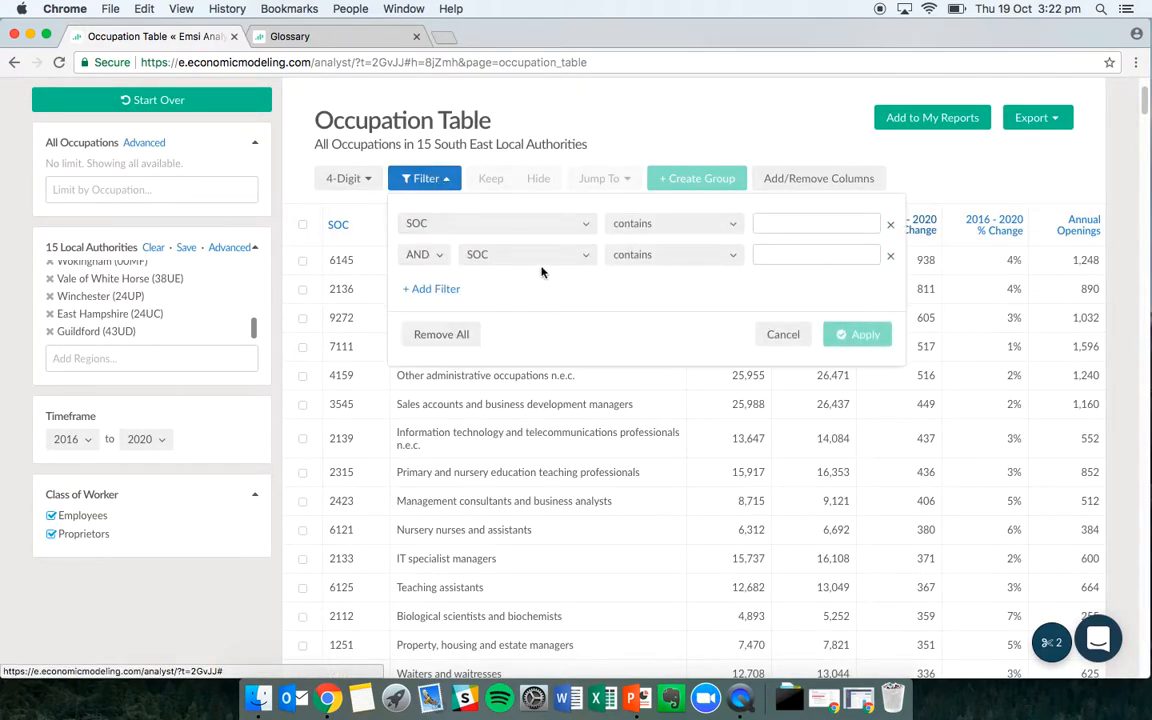
{"action": "left_click", "coordinate": [781, 334]}
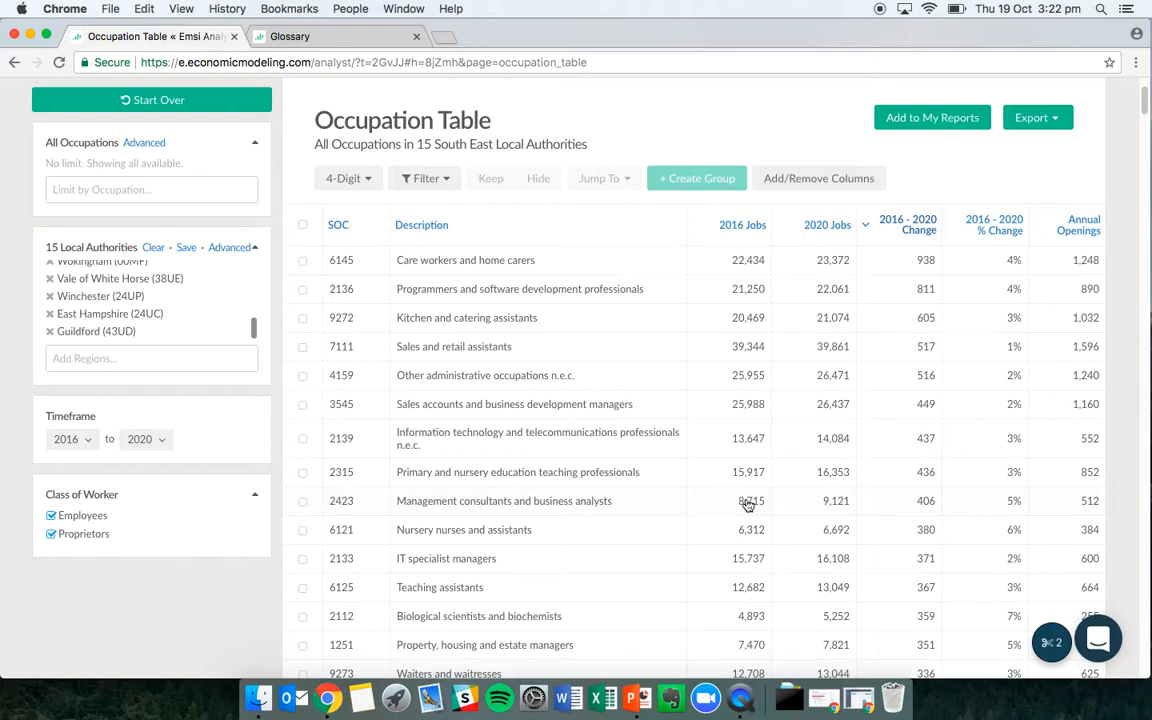
- Select Care workers and home carers (6145) in the table and jump to its Occupation Overview
{"action": "left_click", "coordinate": [353, 266]}
{"action": "left_click", "coordinate": [598, 177]}
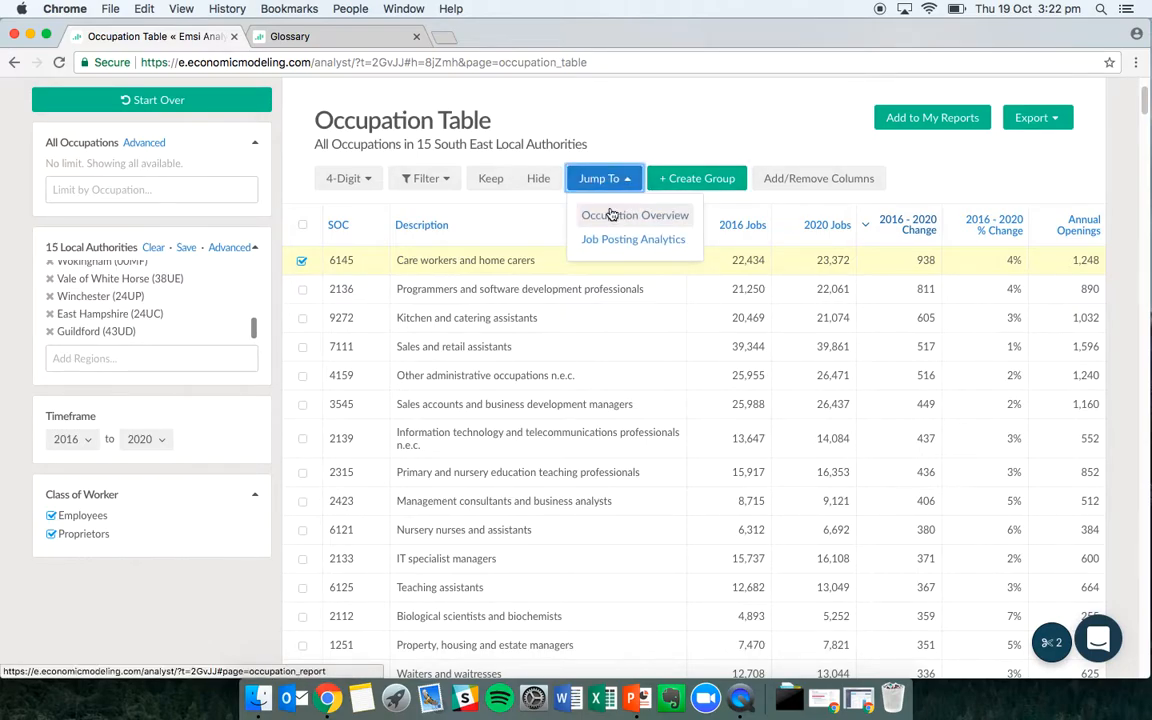
{"action": "left_click", "coordinate": [612, 215]}
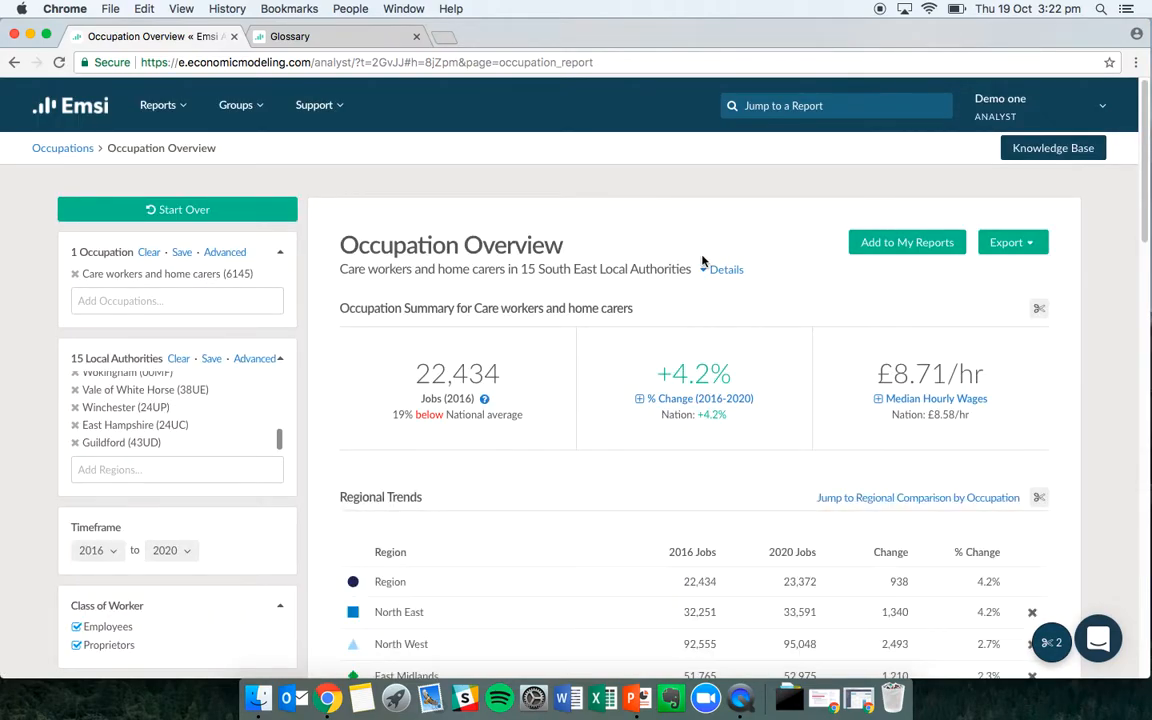
- Examine the Occupation Overview, from regional trends and breakdown through job postings, gender, age and claimant counts to the employing industries
{"action": "scroll", "coordinate": [1090, 318], "scroll_direction": "down", "scroll_amount": 2}
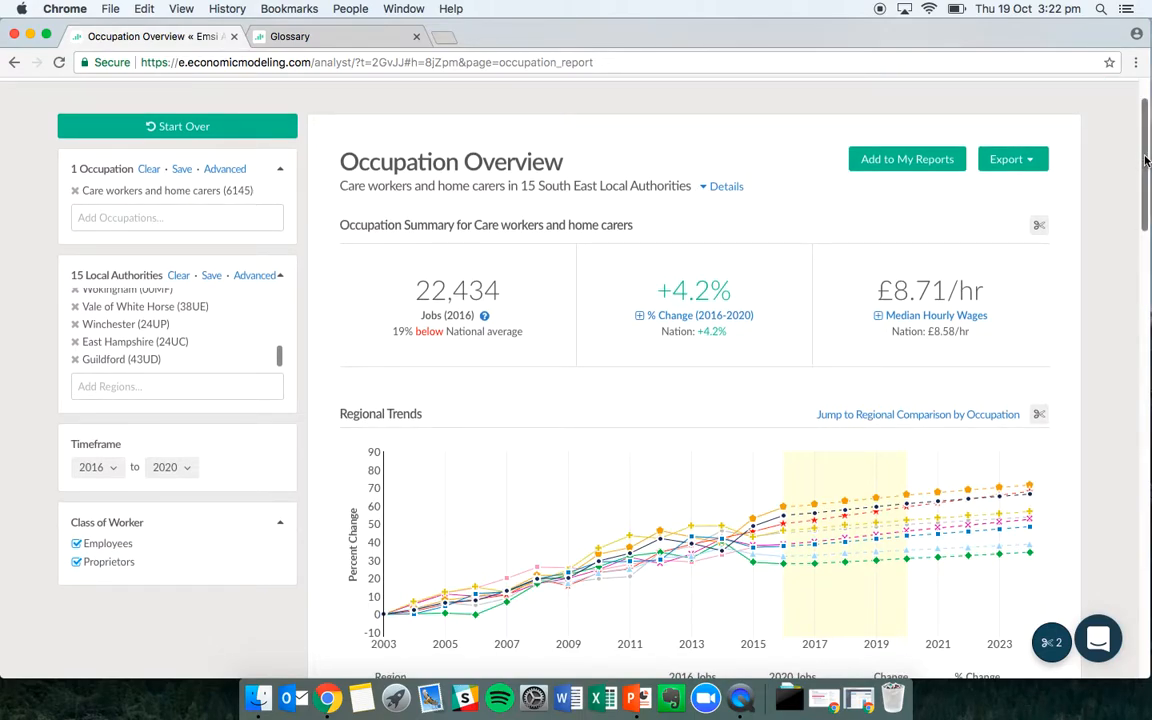
{"action": "left_click_drag", "start_coordinate": [1143, 160], "coordinate": [1146, 376]}
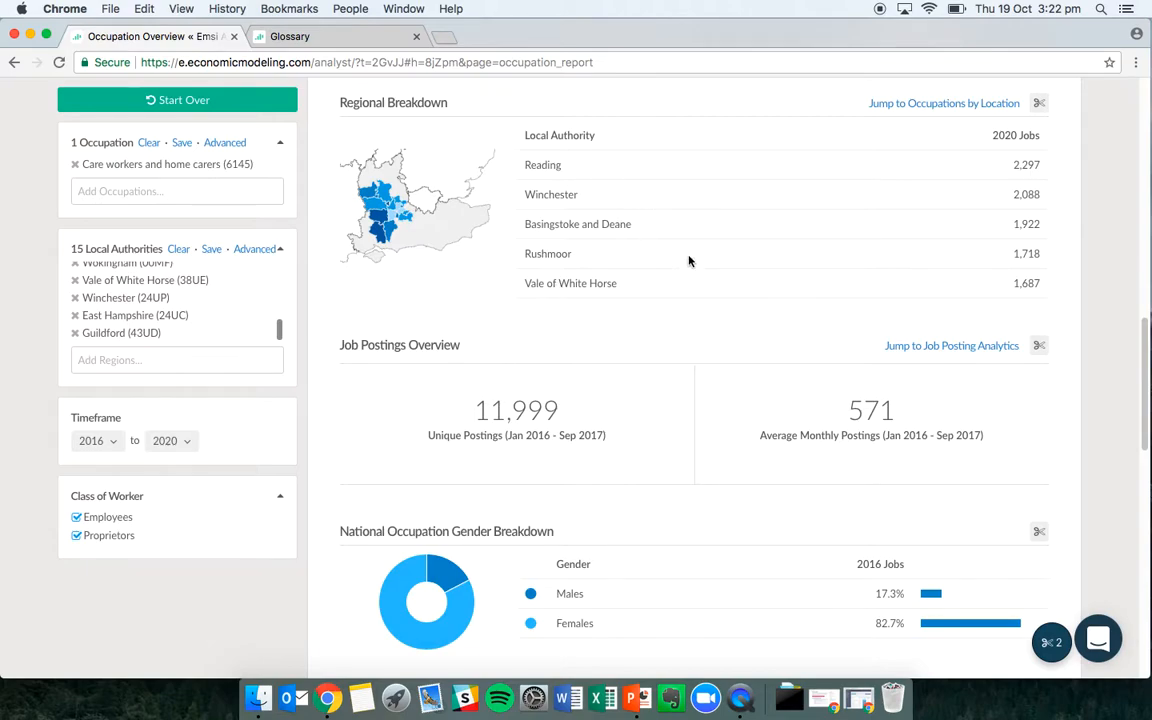
{"action": "scroll", "coordinate": [679, 250], "scroll_direction": "down", "scroll_amount": 4}
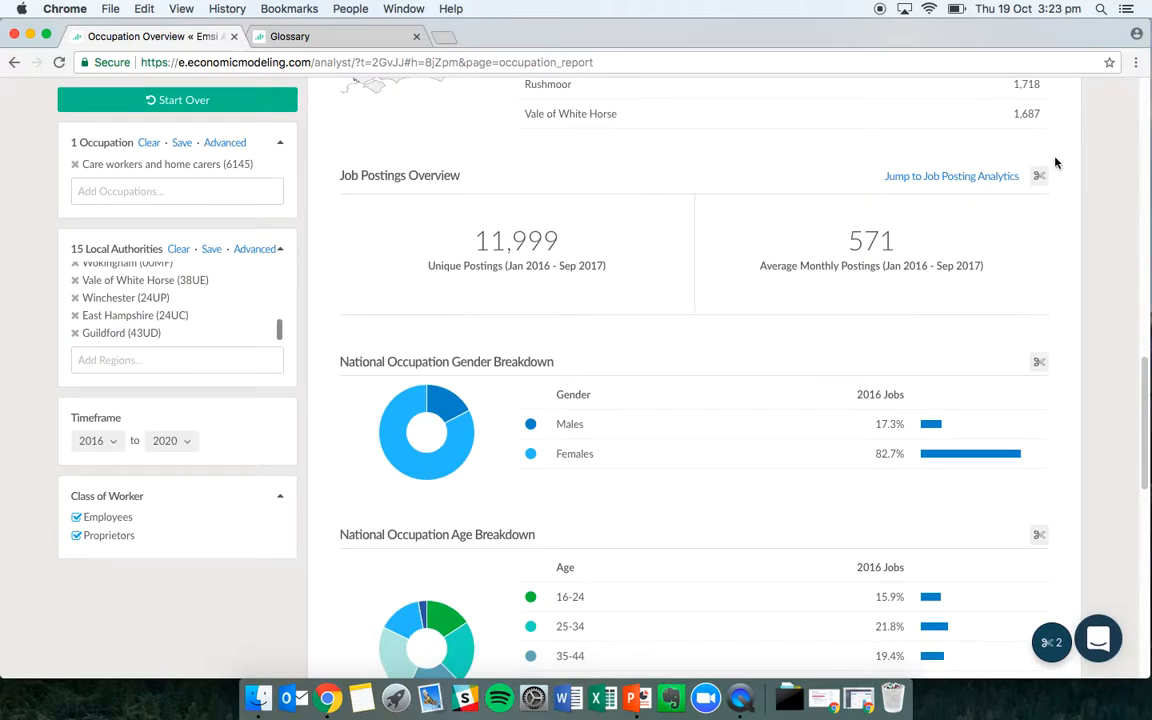
{"action": "scroll", "coordinate": [1105, 331], "scroll_direction": "down", "scroll_amount": 5}
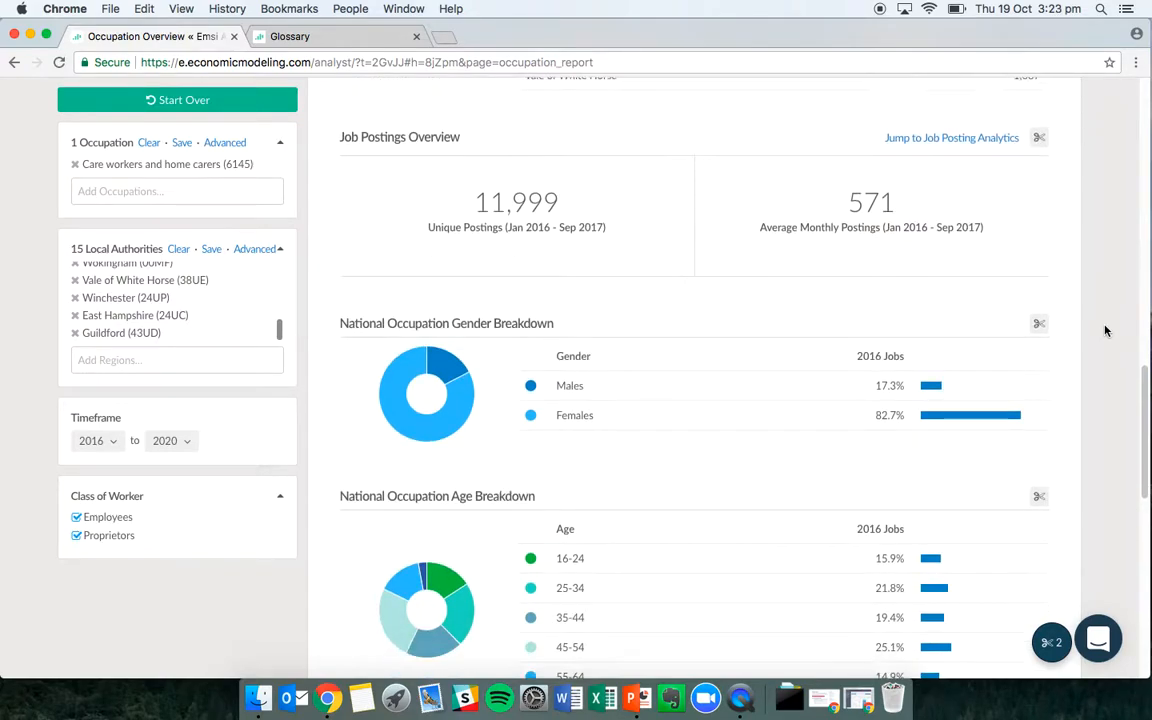
{"action": "scroll", "coordinate": [1105, 334], "scroll_direction": "down", "scroll_amount": 3}
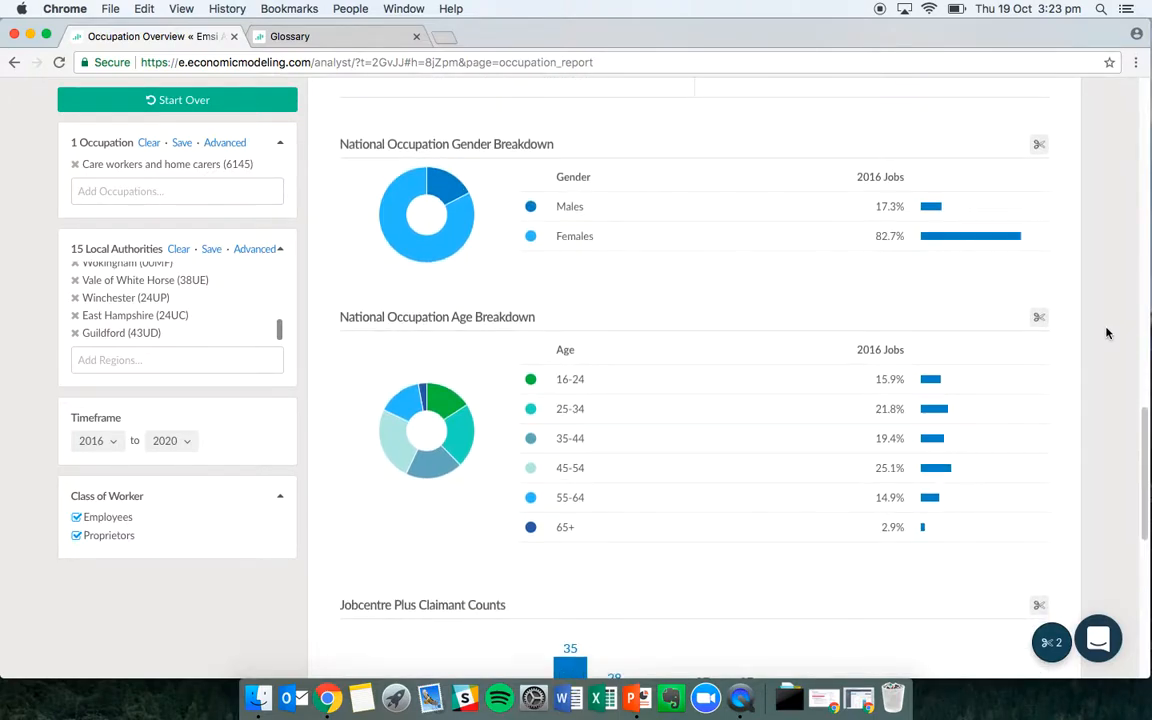
{"action": "scroll", "coordinate": [1102, 336], "scroll_direction": "down", "scroll_amount": 1}
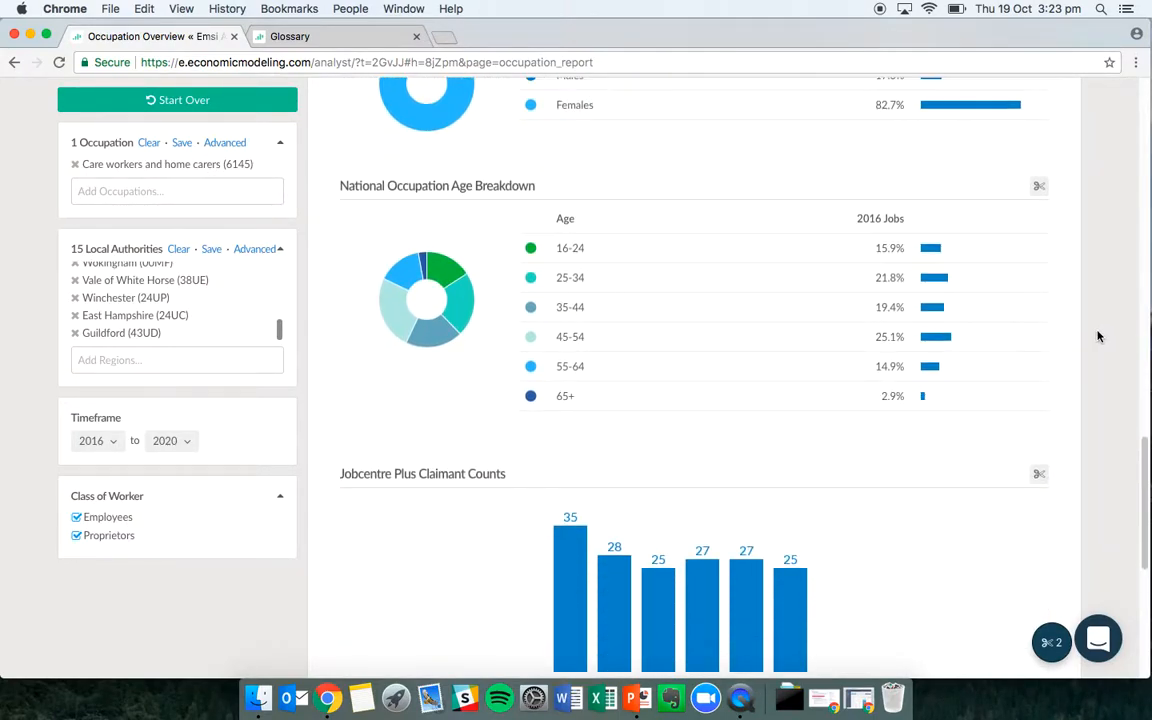
{"action": "scroll", "coordinate": [1095, 335], "scroll_direction": "down", "scroll_amount": 4}
{"action": "scroll", "coordinate": [1092, 335], "scroll_direction": "down", "scroll_amount": 2}
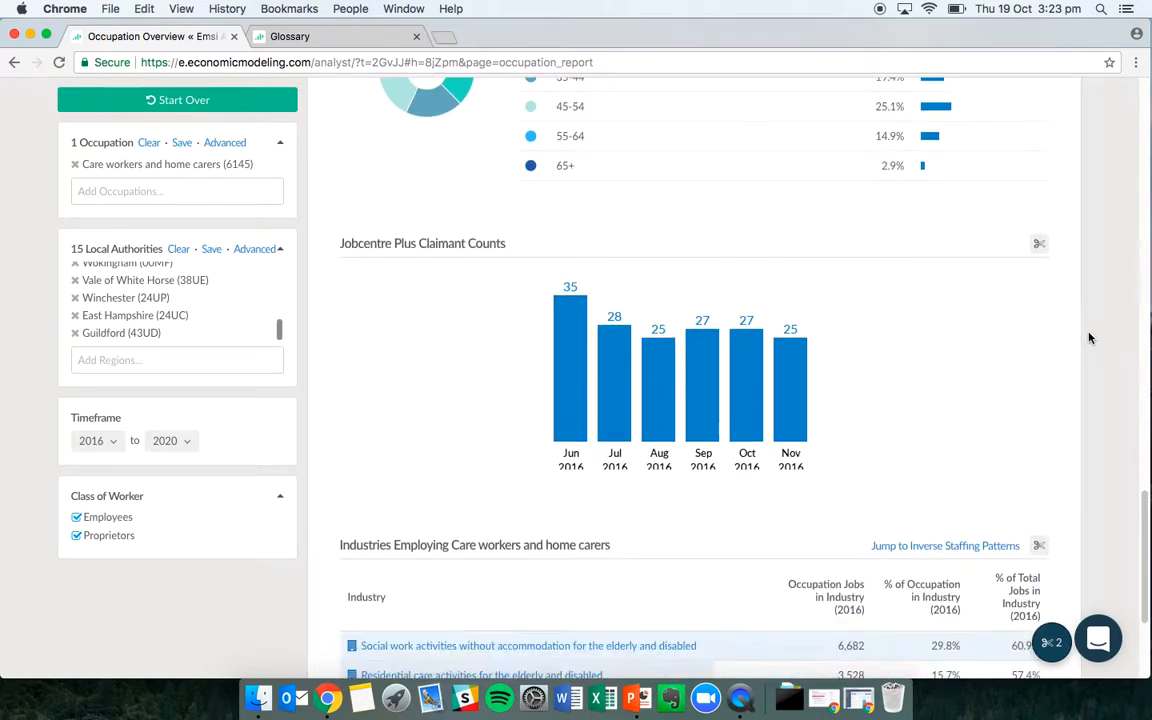
{"action": "scroll", "coordinate": [1090, 338], "scroll_direction": "down", "scroll_amount": 2}
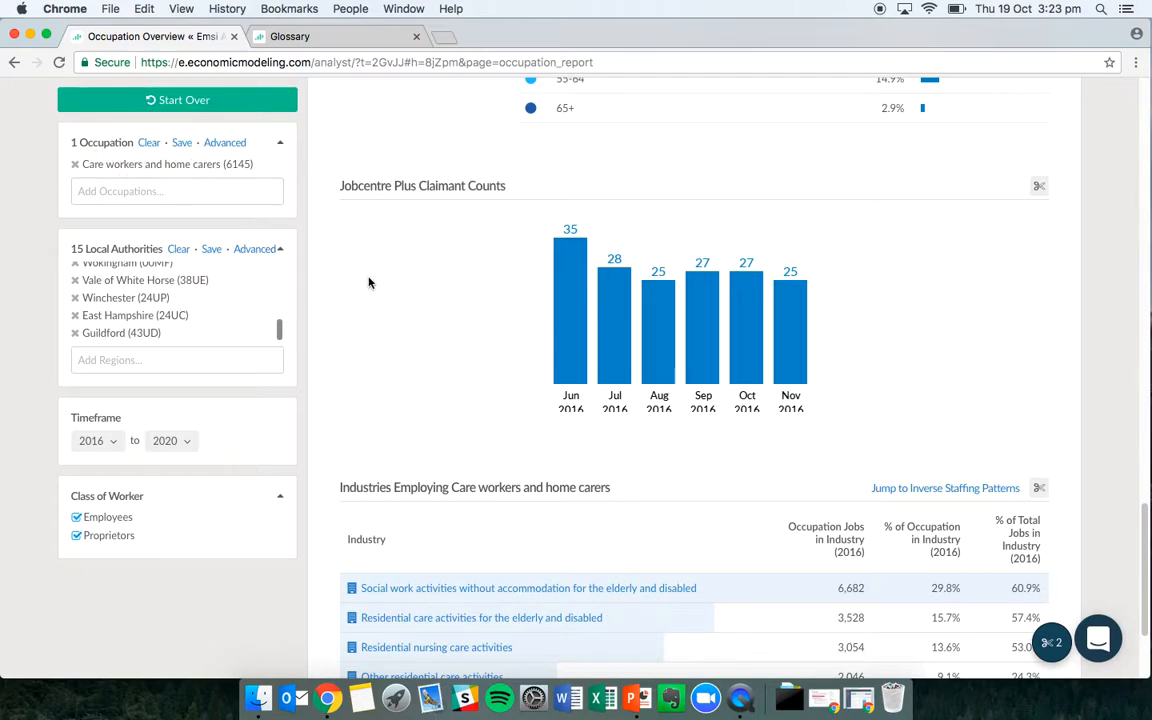
{"action": "scroll", "coordinate": [337, 272], "scroll_direction": "down", "scroll_amount": 4}
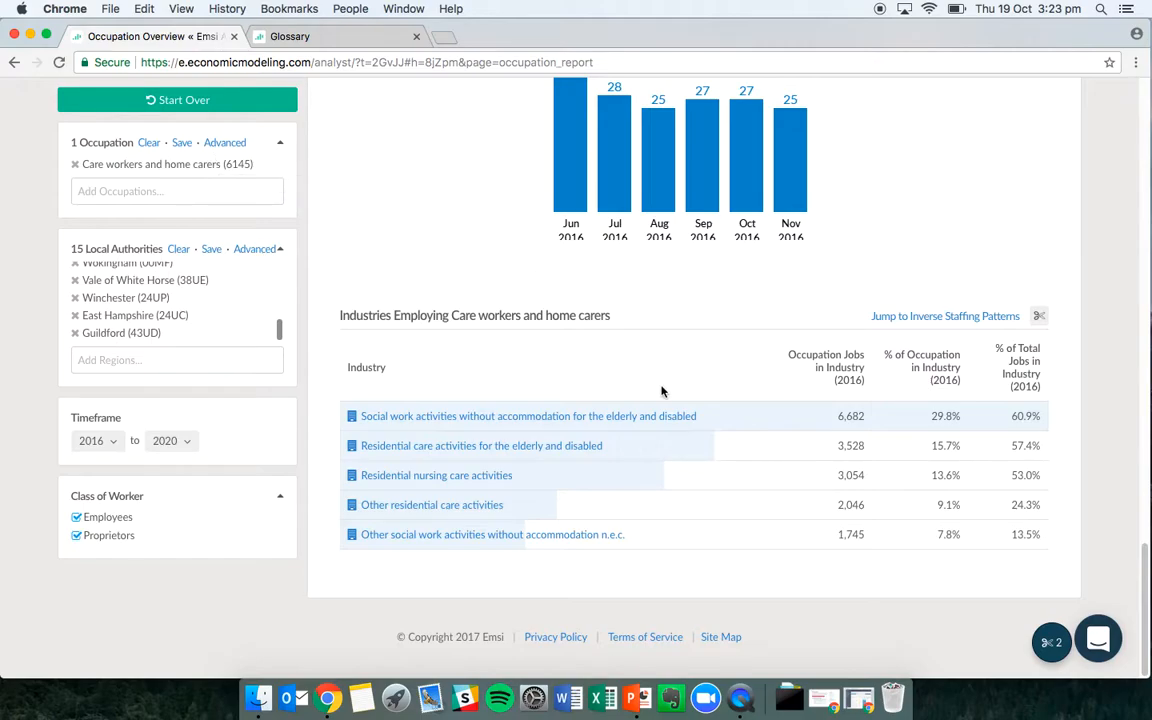
- Jump to Inverse Staffing Patterns for care workers and home carers and show the industries at 4-Digit level
{"action": "left_click", "coordinate": [926, 316]}
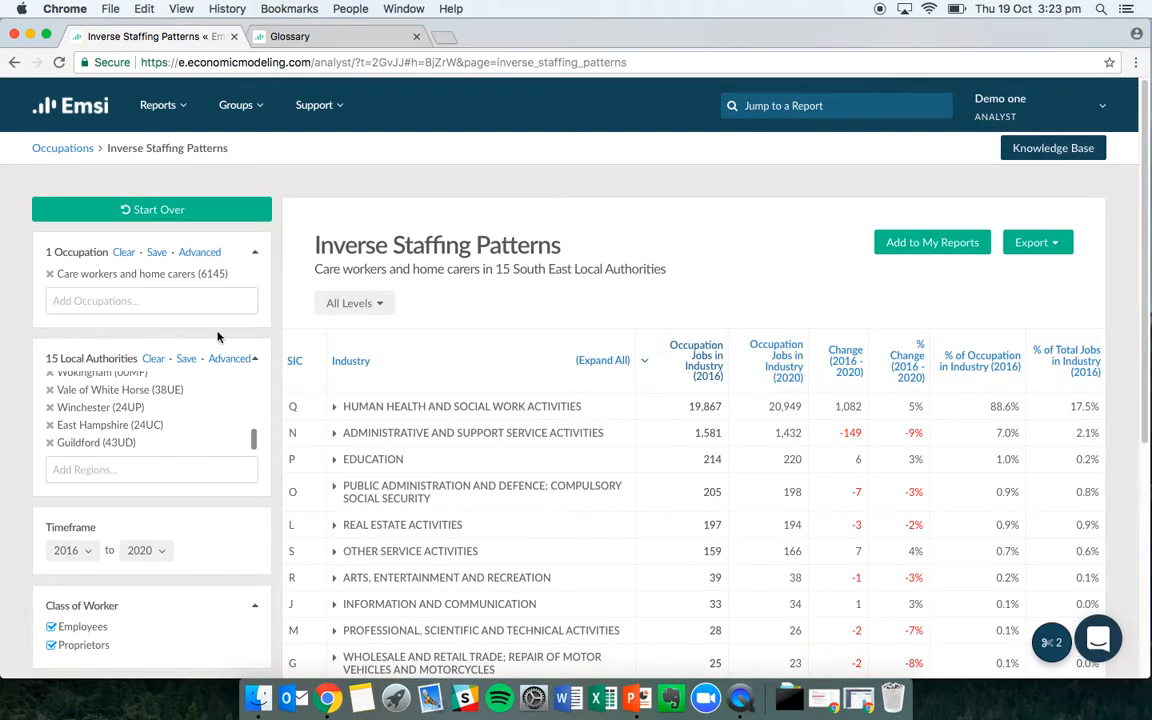
{"action": "left_click", "coordinate": [352, 305]}
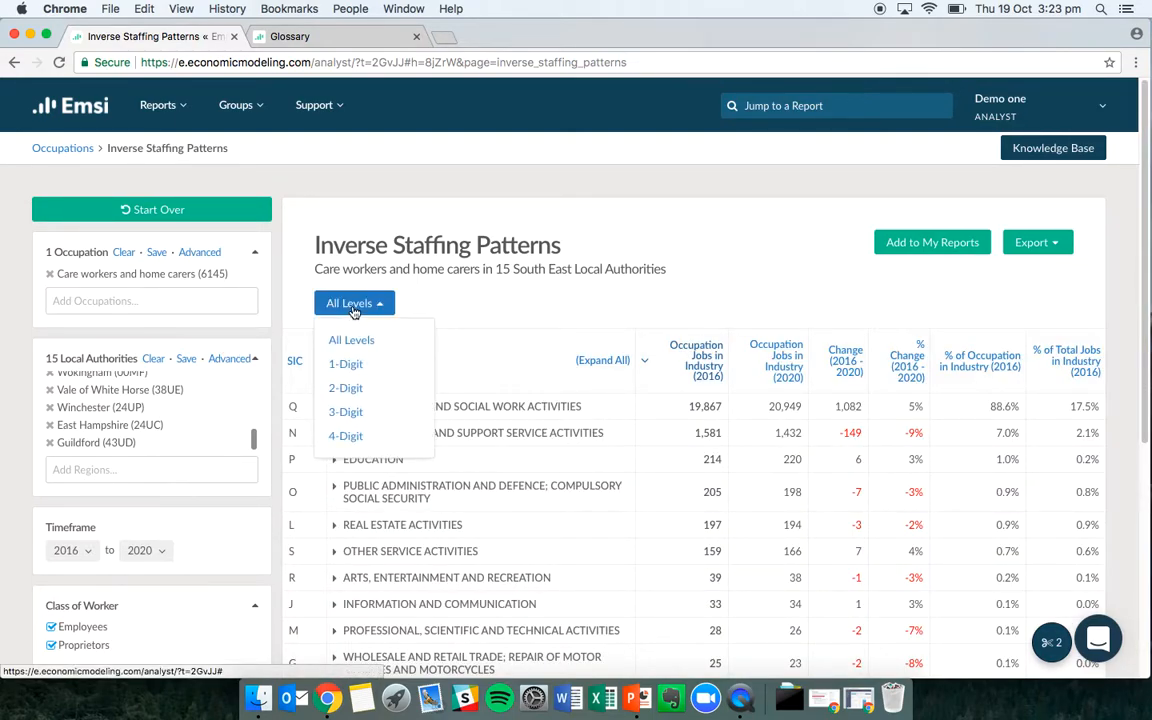
{"action": "left_click", "coordinate": [350, 437]}
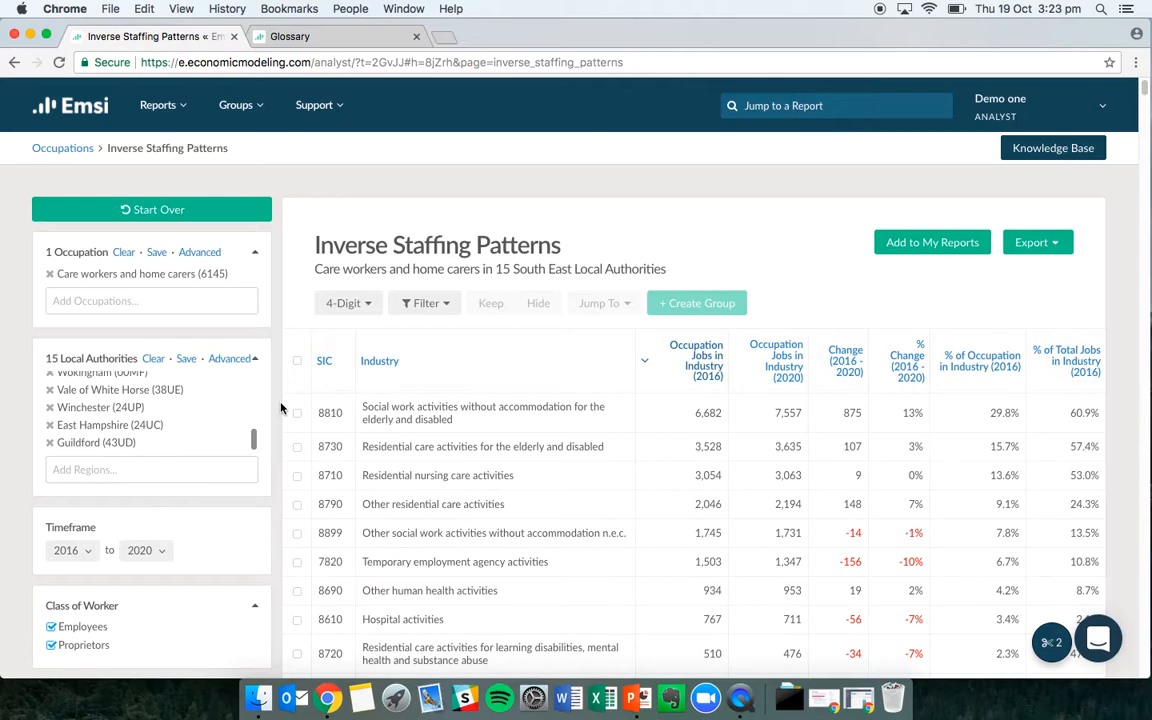
{"action": "scroll", "coordinate": [290, 390], "scroll_direction": "down", "scroll_amount": 1}
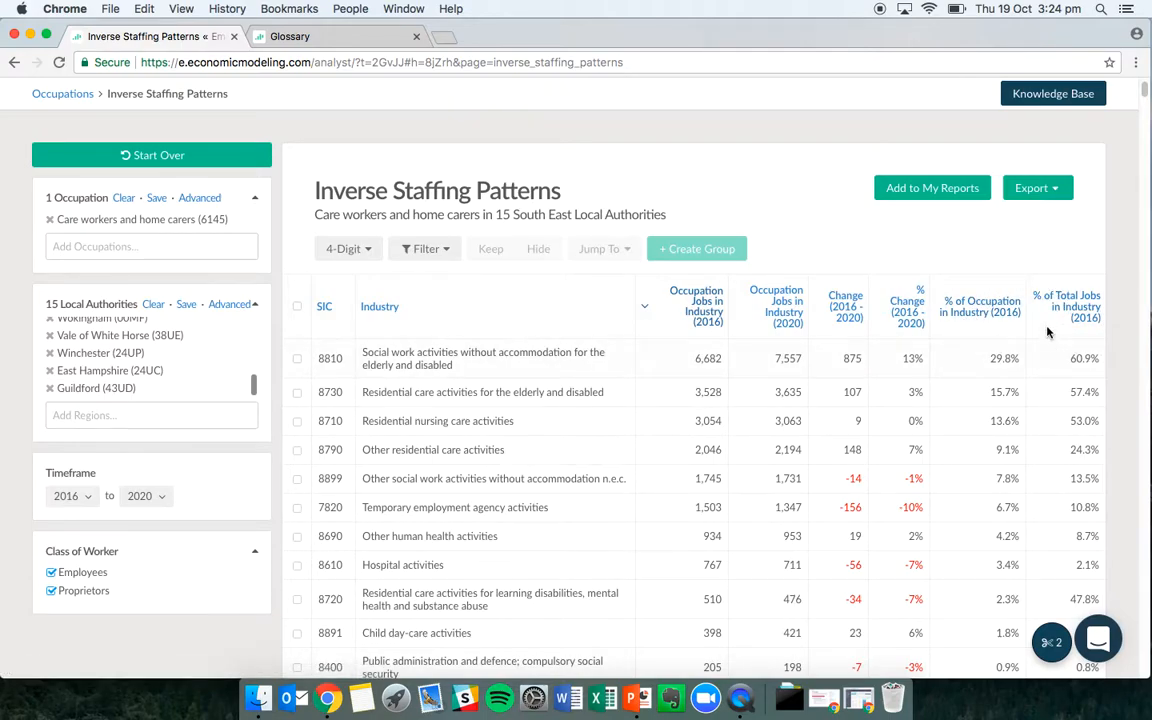
- Return to the Occupations section and look through the other occupation reports available
{"action": "scroll", "coordinate": [993, 311], "scroll_direction": "up", "scroll_amount": 1}
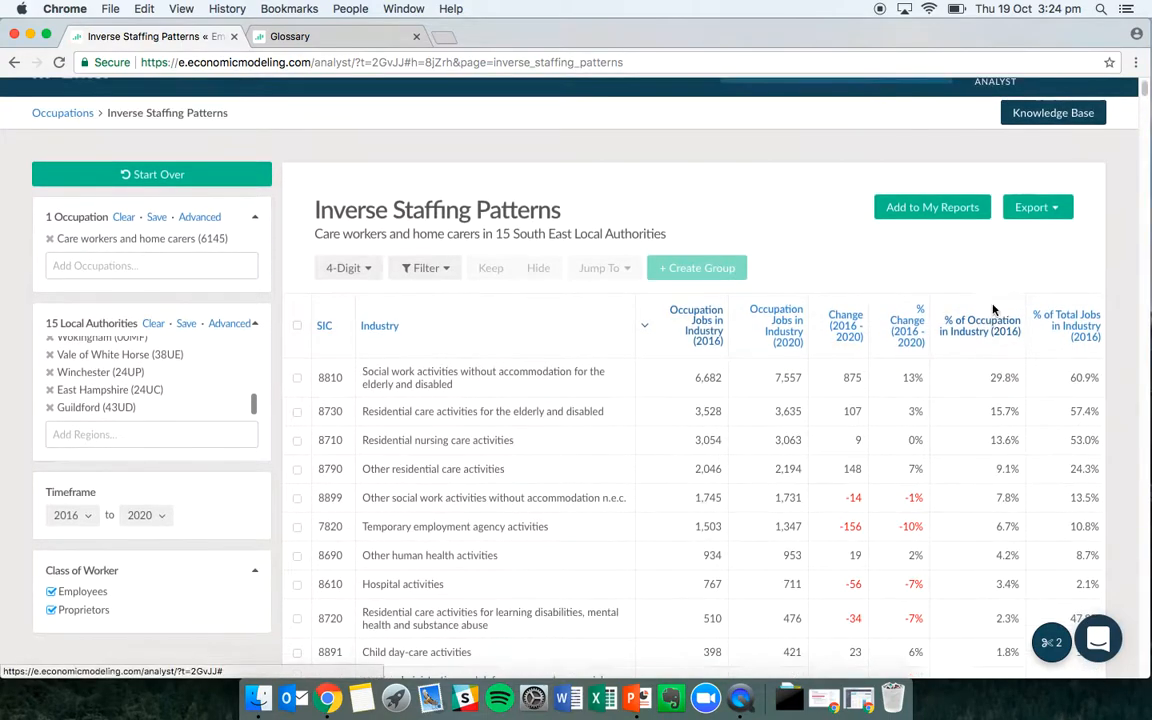
{"action": "scroll", "coordinate": [993, 311], "scroll_direction": "up", "scroll_amount": 1}
{"action": "left_click", "coordinate": [63, 140]}
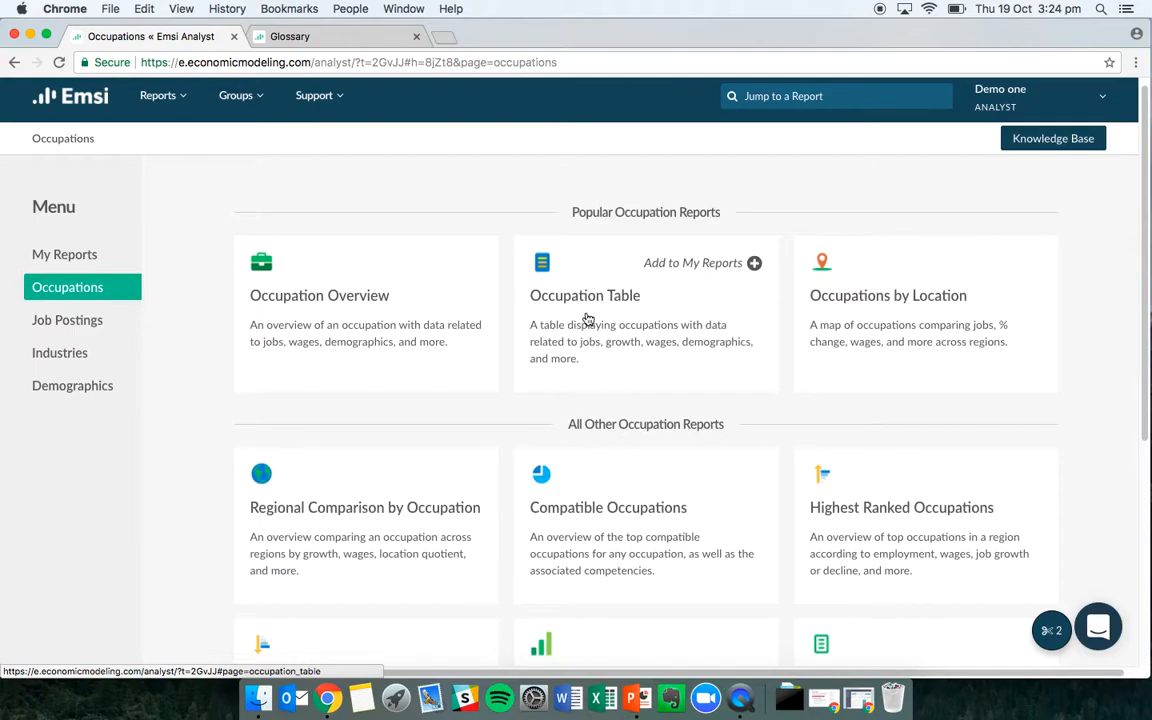
{"action": "scroll", "coordinate": [400, 290], "scroll_direction": "down", "scroll_amount": 5}
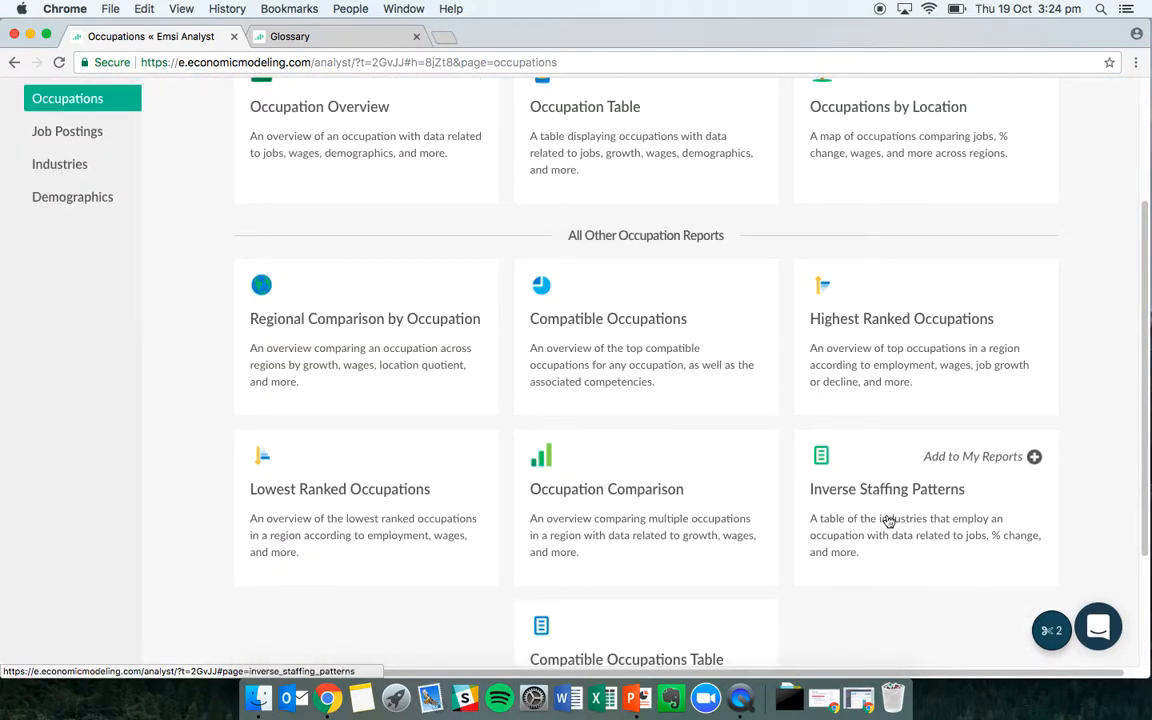
{"action": "scroll", "coordinate": [885, 487], "scroll_direction": "up", "scroll_amount": 4}
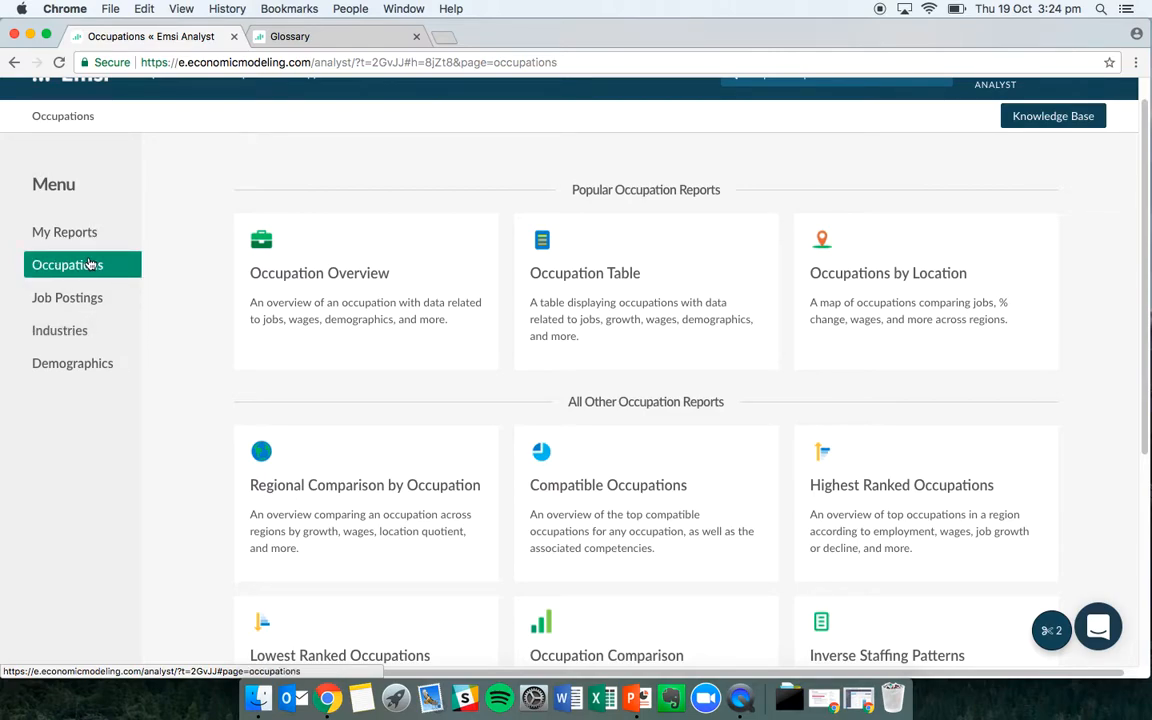
- Go to the Job Postings section, open the Job Posting Analytics setup and review its search fields
{"action": "left_click", "coordinate": [82, 309]}
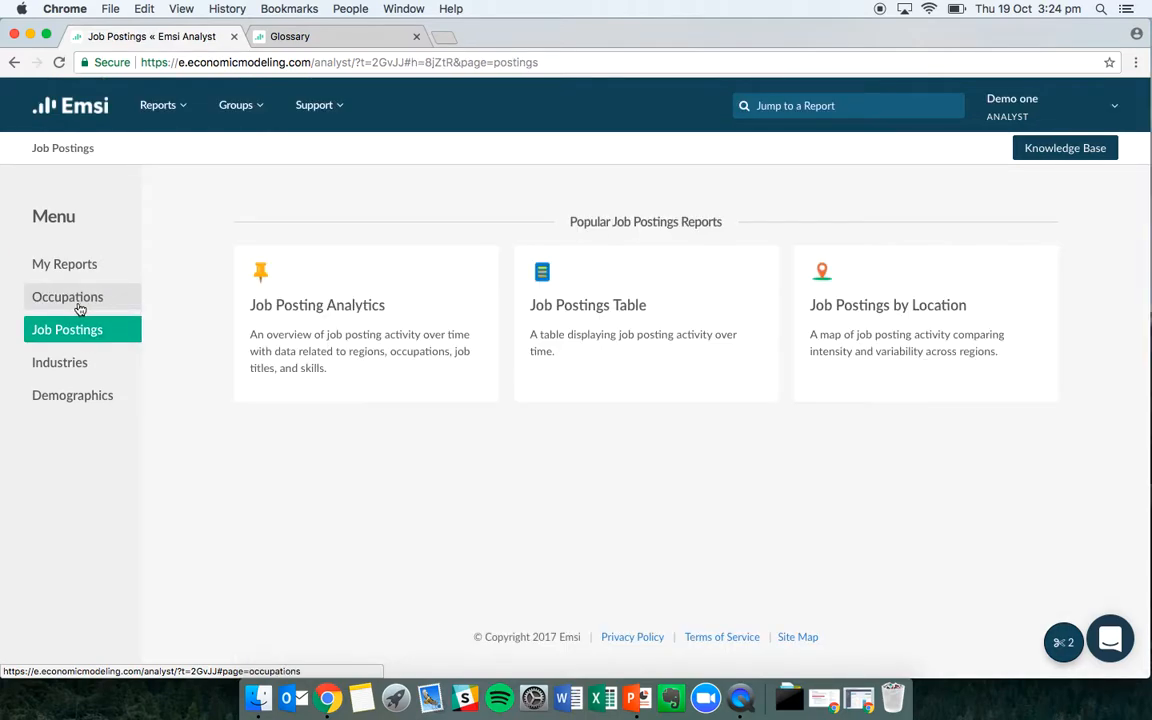
{"action": "left_click", "coordinate": [314, 310]}
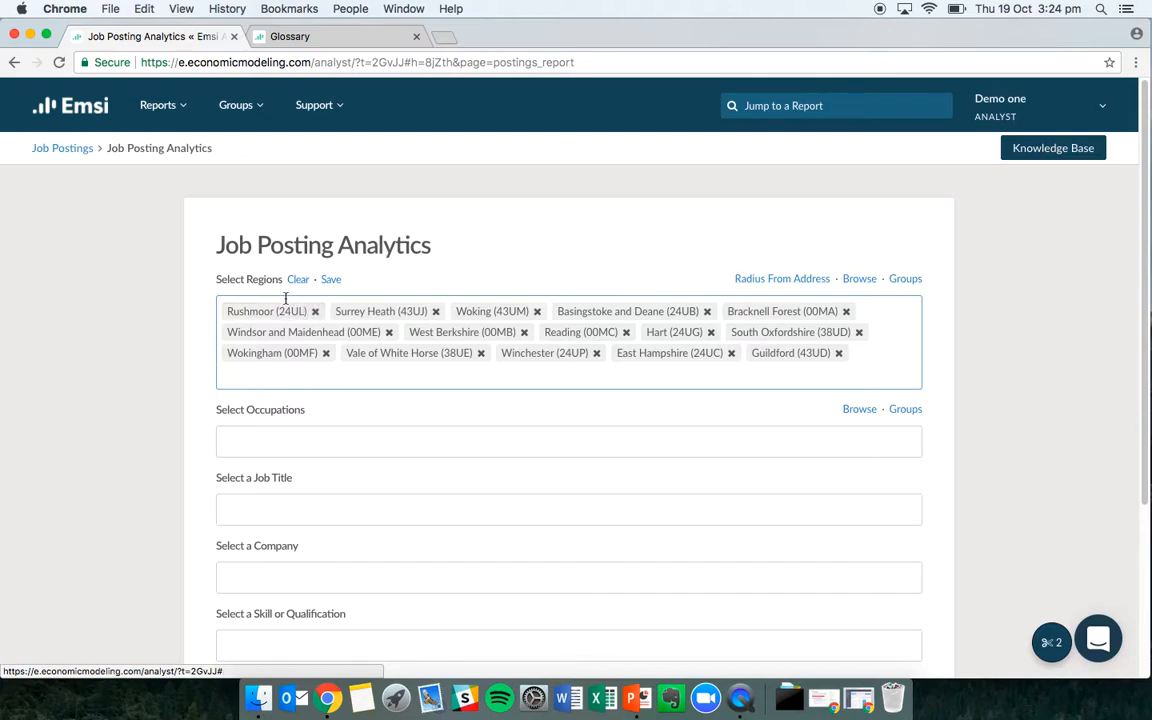
{"action": "scroll", "coordinate": [204, 440], "scroll_direction": "down", "scroll_amount": 4}
{"action": "scroll", "coordinate": [204, 440], "scroll_direction": "down", "scroll_amount": 1}
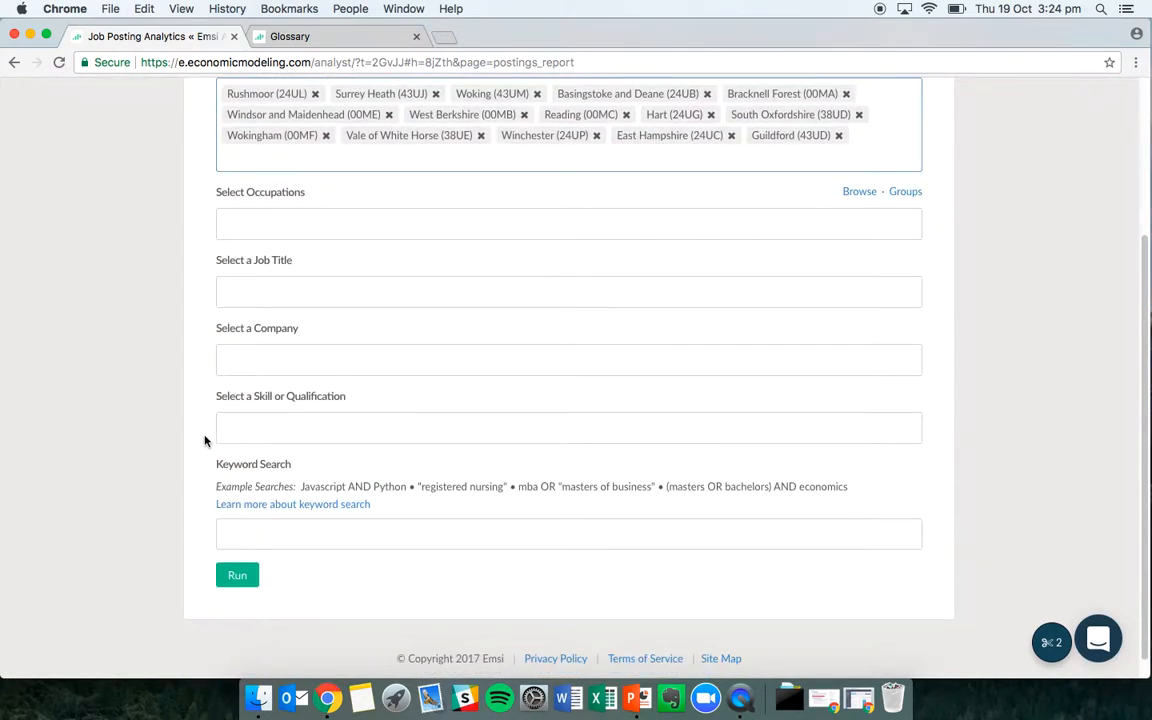
- Run the Job Posting Analytics report for the selected local authorities and review its available filters down to the timeframe
{"action": "left_click", "coordinate": [240, 572]}
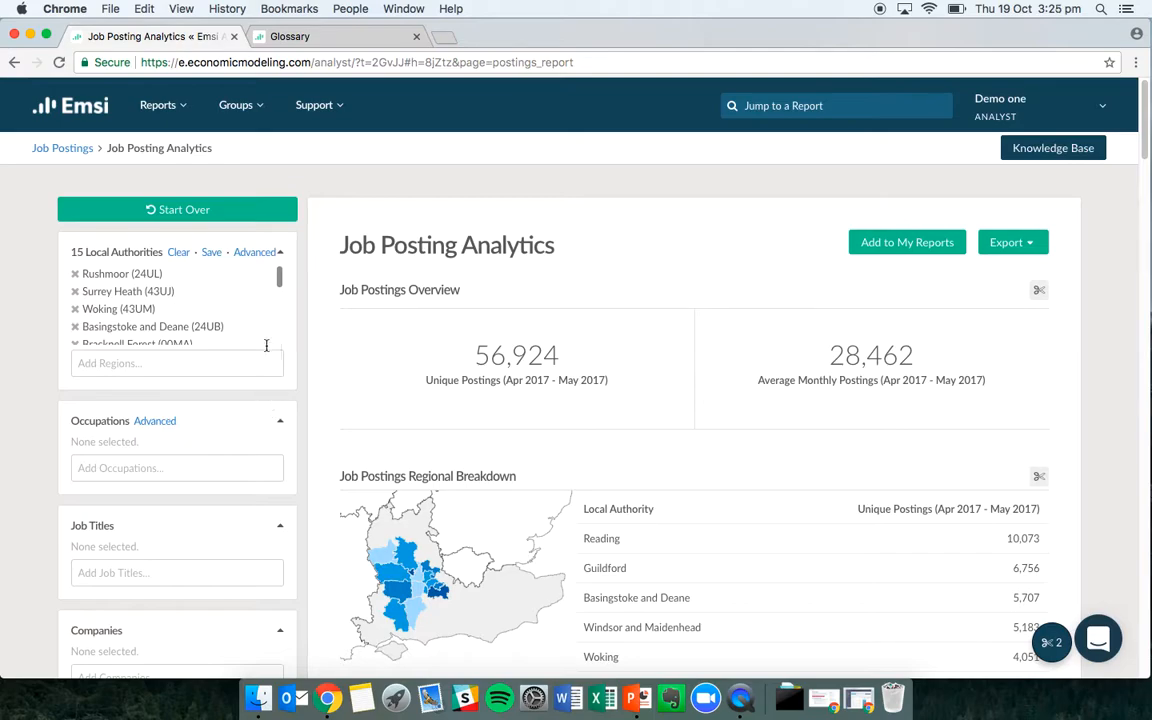
{"action": "scroll", "coordinate": [54, 260], "scroll_direction": "down", "scroll_amount": 1}
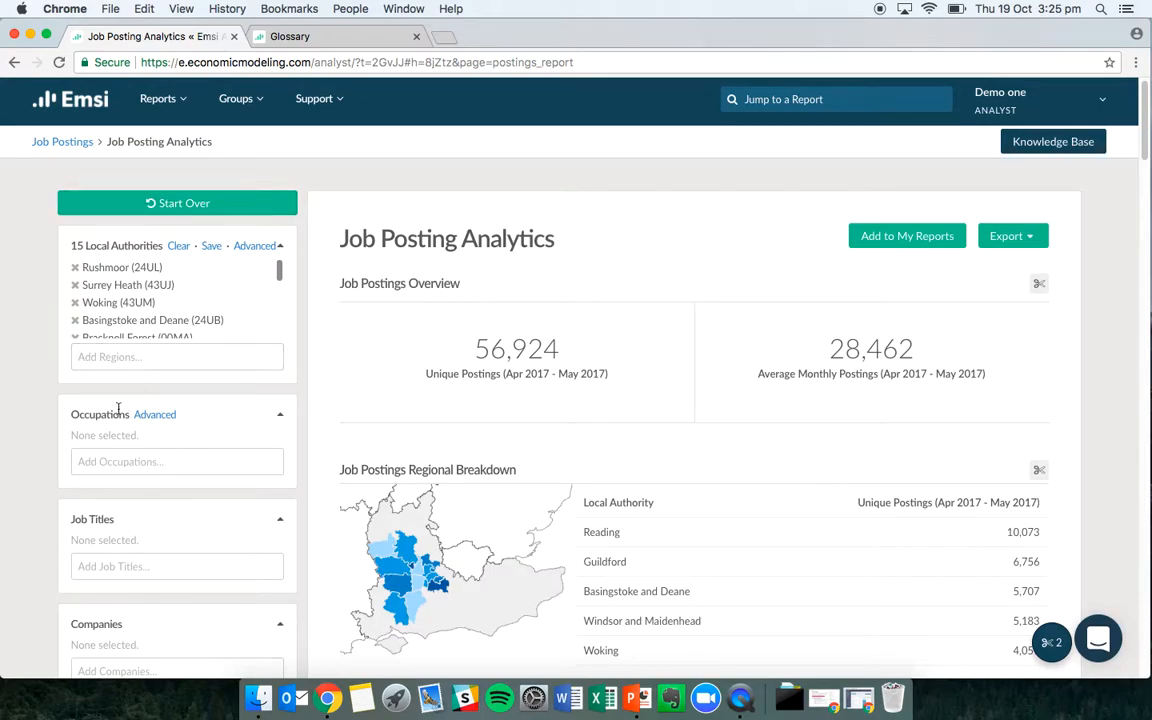
{"action": "scroll", "coordinate": [111, 445], "scroll_direction": "down", "scroll_amount": 4}
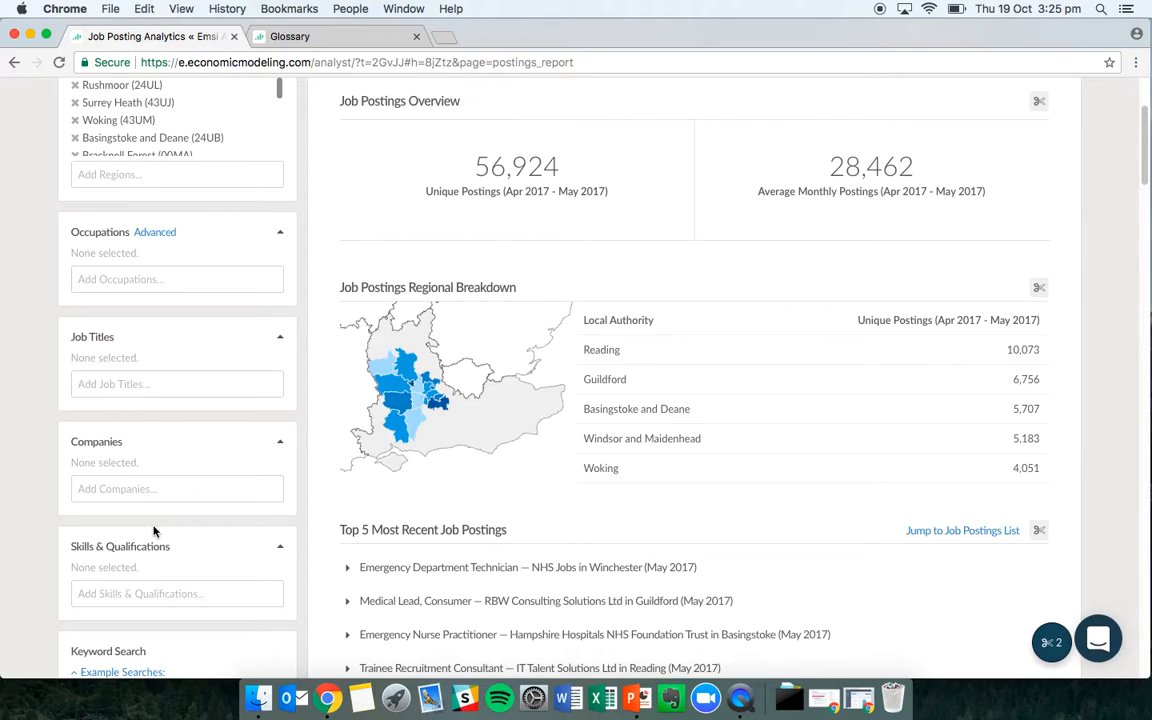
{"action": "scroll", "coordinate": [150, 533], "scroll_direction": "down", "scroll_amount": 8}
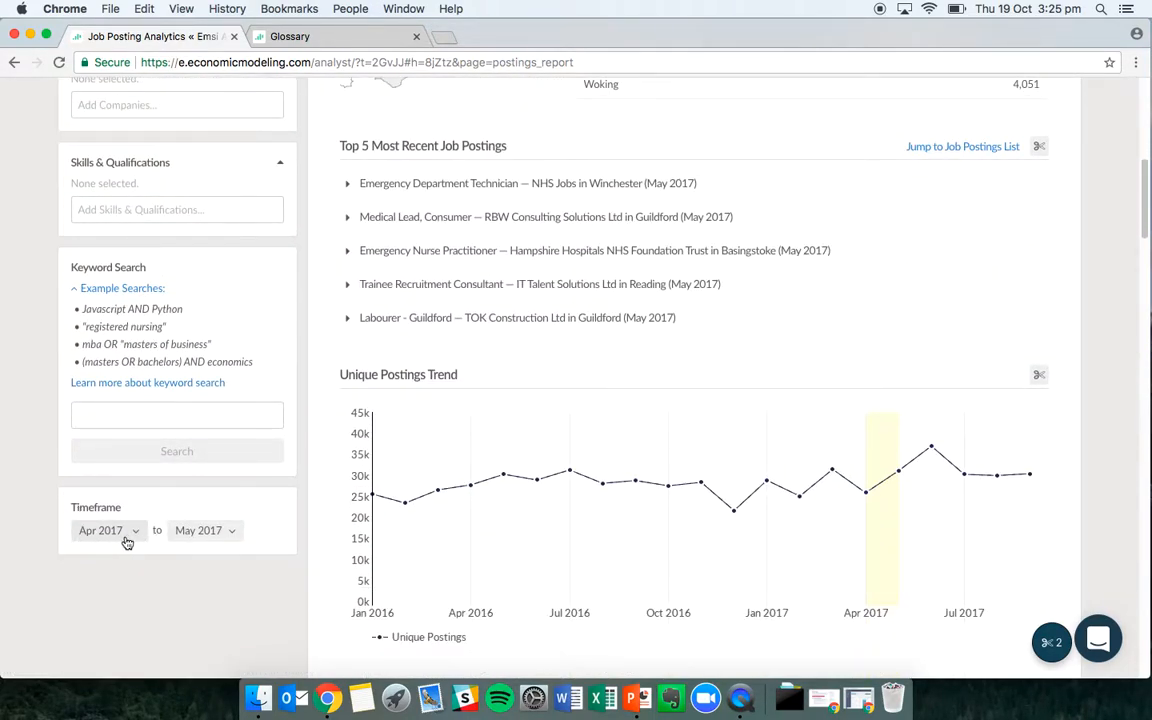
- Set the end of the report's timeframe to Sep 2017 and return to the Job Postings Overview
{"action": "left_click", "coordinate": [219, 538]}
{"action": "left_click", "coordinate": [209, 589]}
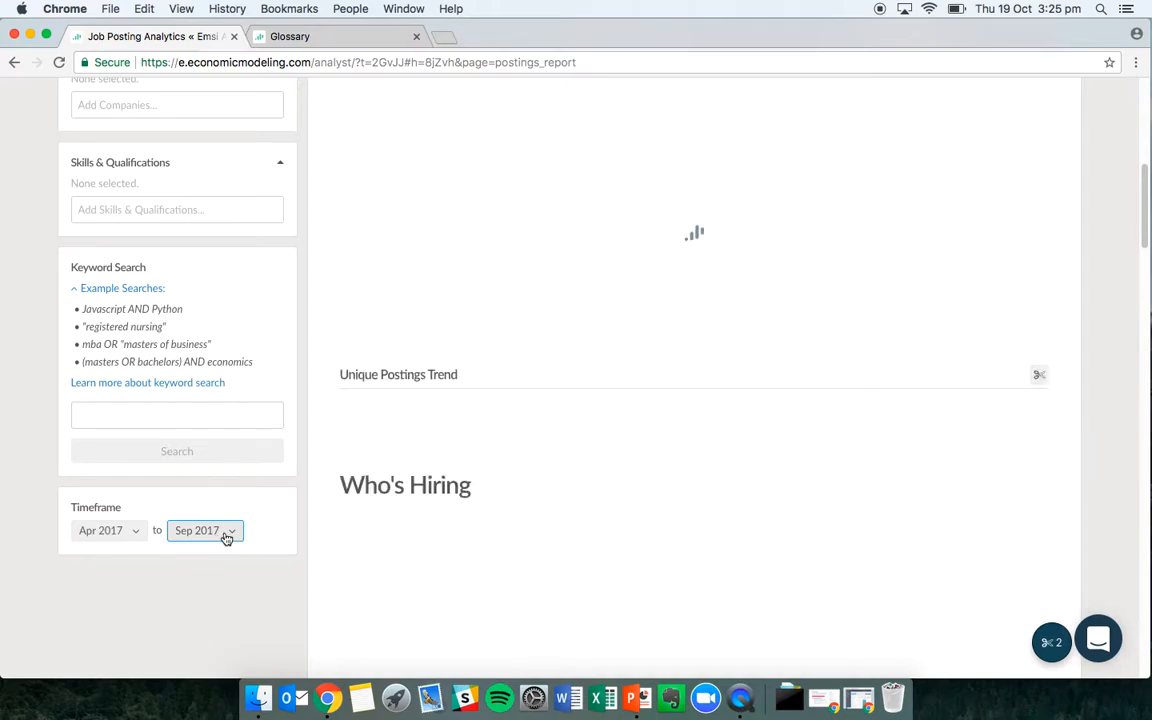
{"action": "scroll", "coordinate": [319, 429], "scroll_direction": "up", "scroll_amount": 5}
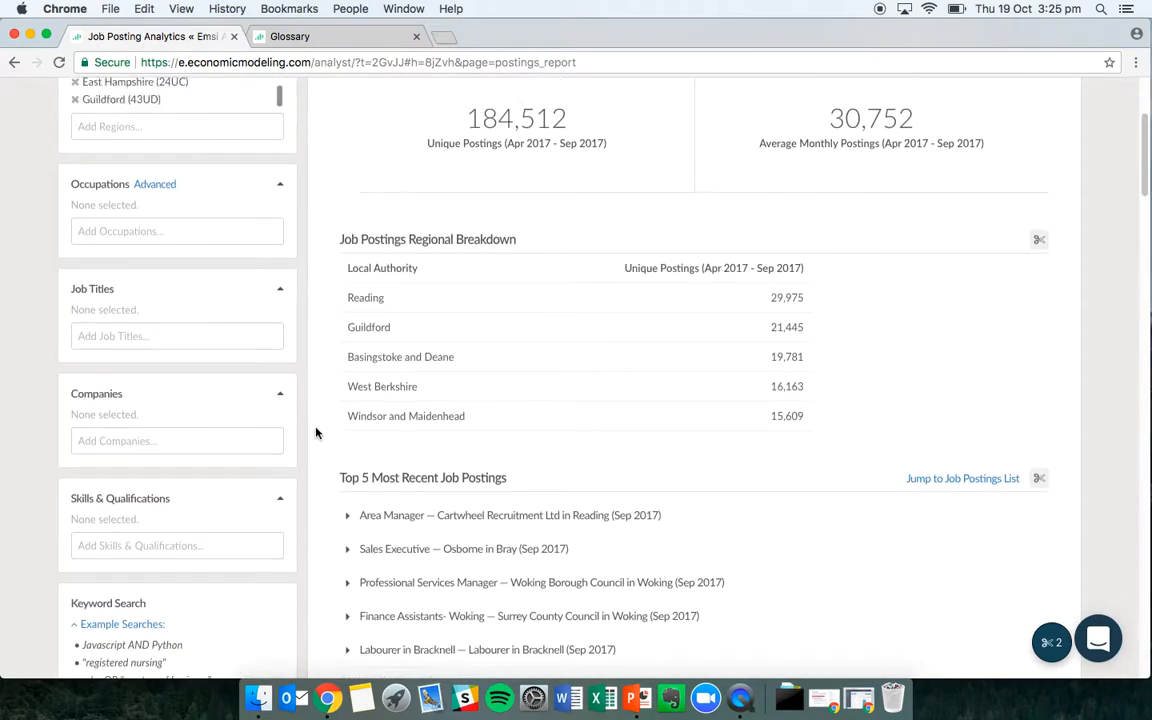
{"action": "scroll", "coordinate": [316, 432], "scroll_direction": "up", "scroll_amount": 3}
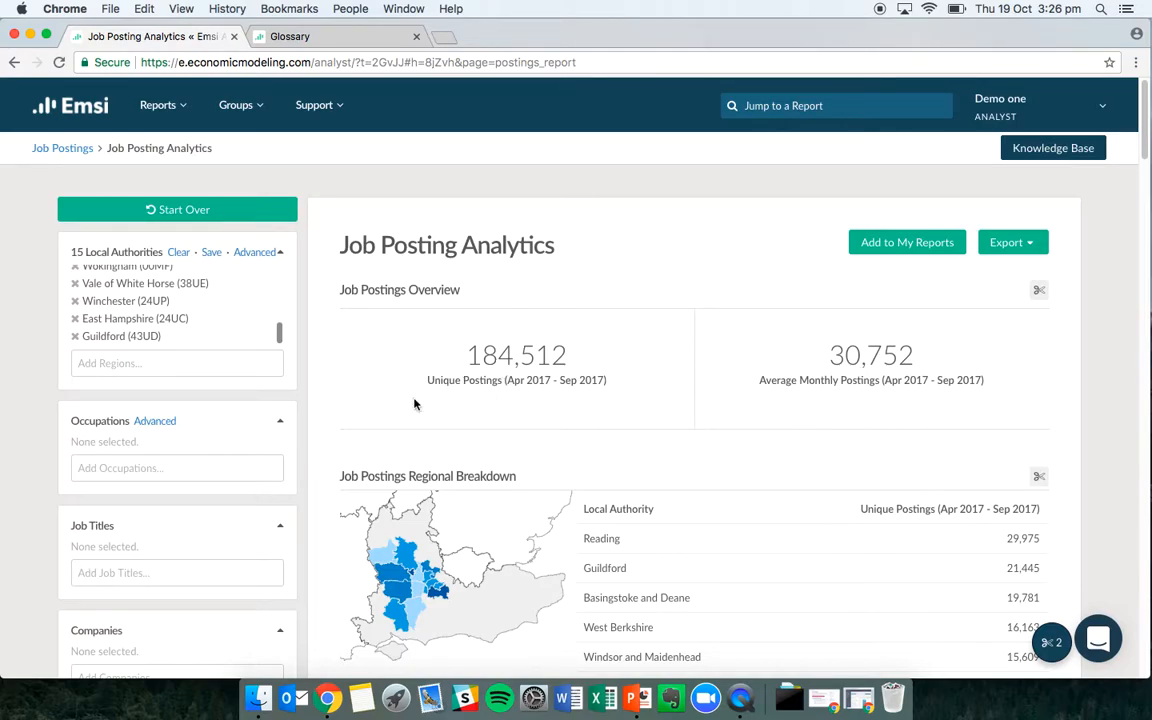
- Expand the Area Manager posting among the most recent job postings, read its full advert text and collapse it again
{"action": "scroll", "coordinate": [315, 388], "scroll_direction": "down", "scroll_amount": 3}
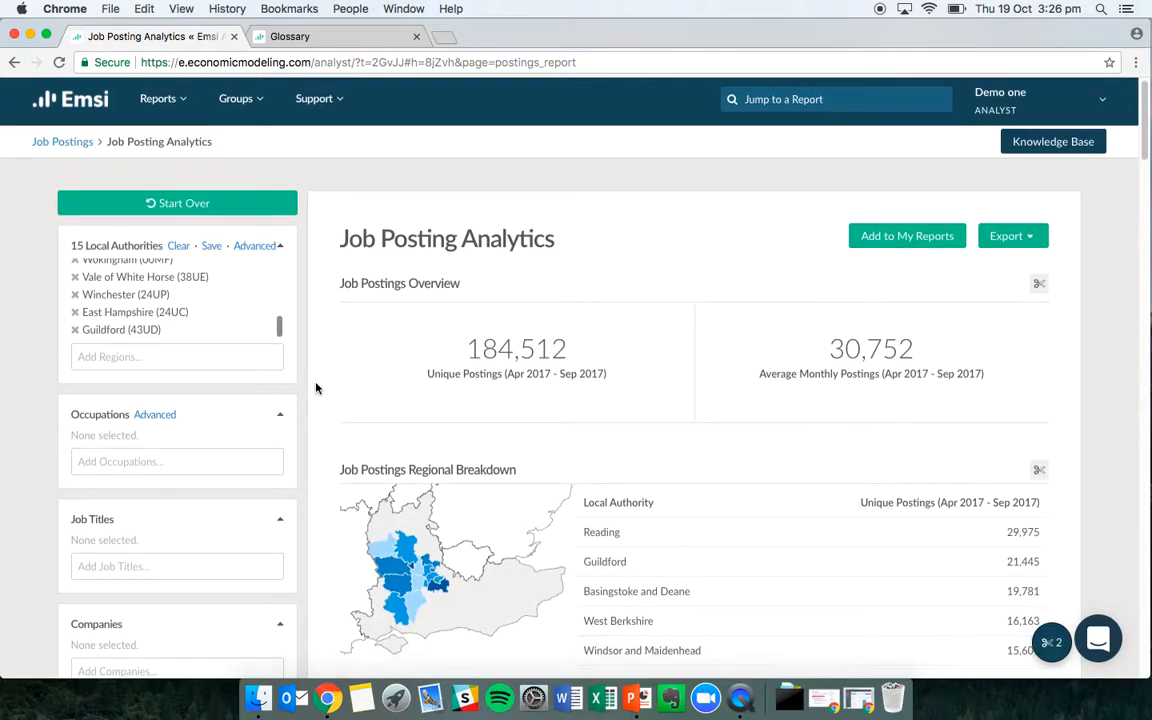
{"action": "scroll", "coordinate": [322, 387], "scroll_direction": "down", "scroll_amount": 1}
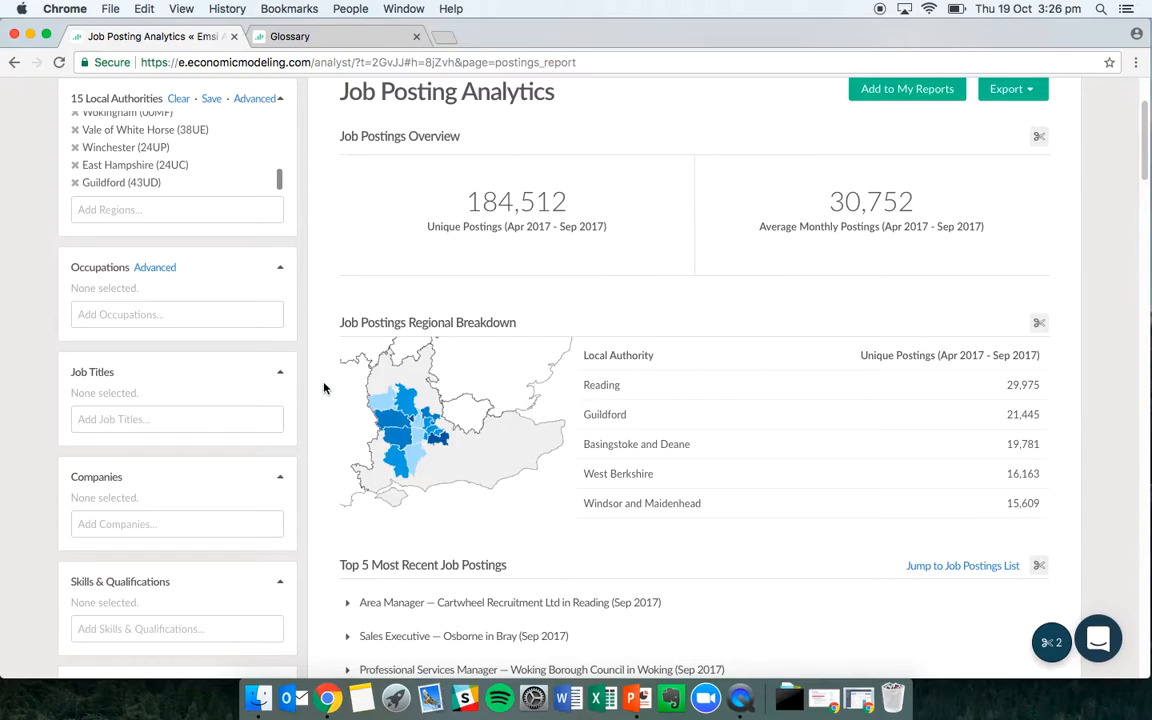
{"action": "scroll", "coordinate": [324, 388], "scroll_direction": "down", "scroll_amount": 6}
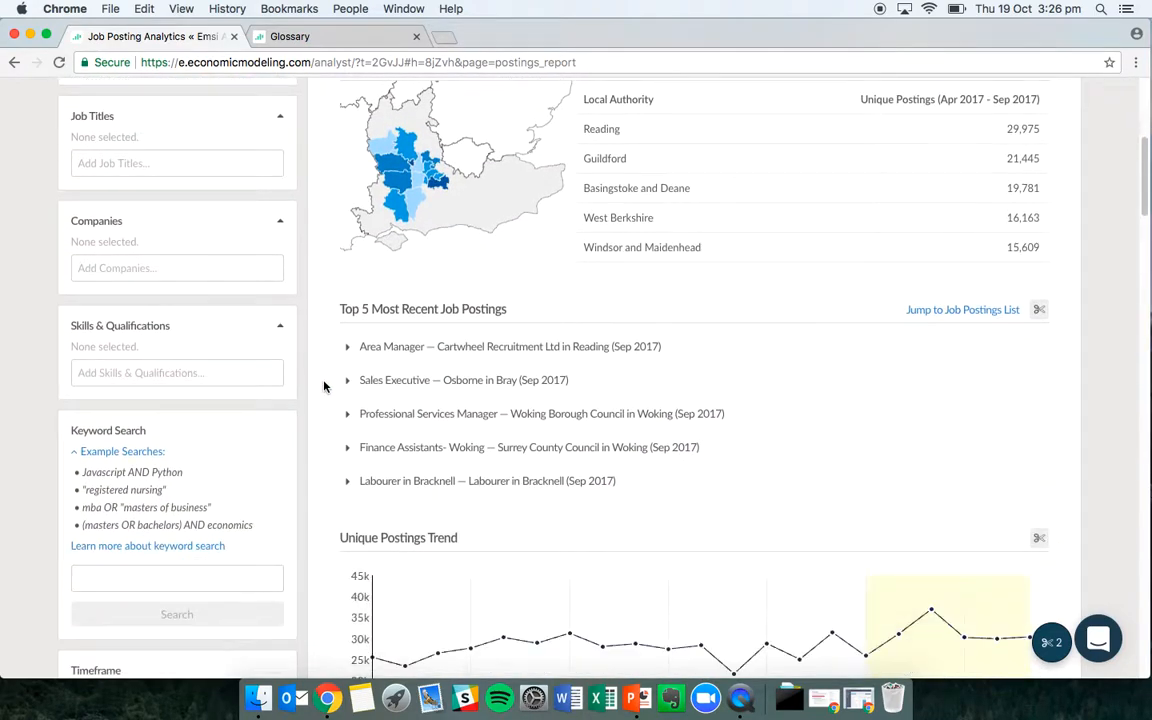
{"action": "left_click", "coordinate": [349, 346]}
{"action": "scroll", "coordinate": [330, 347], "scroll_direction": "down", "scroll_amount": 1}
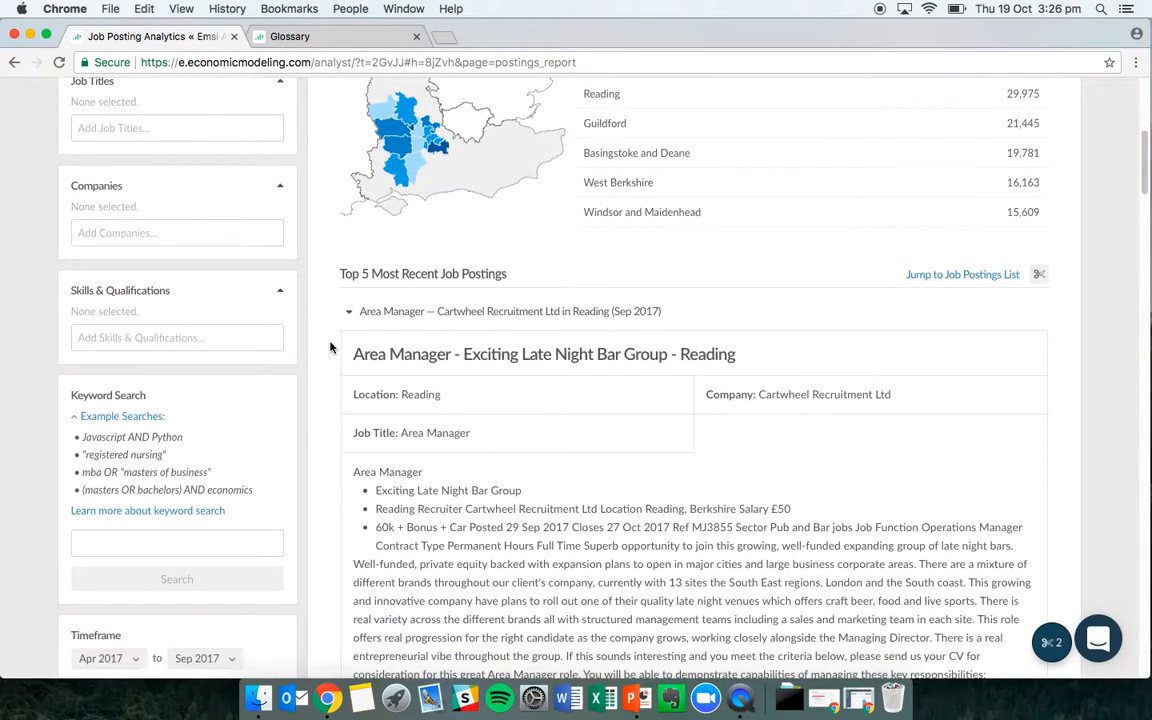
{"action": "scroll", "coordinate": [330, 347], "scroll_direction": "down", "scroll_amount": 3}
{"action": "left_click_drag", "start_coordinate": [419, 449], "coordinate": [541, 560]}
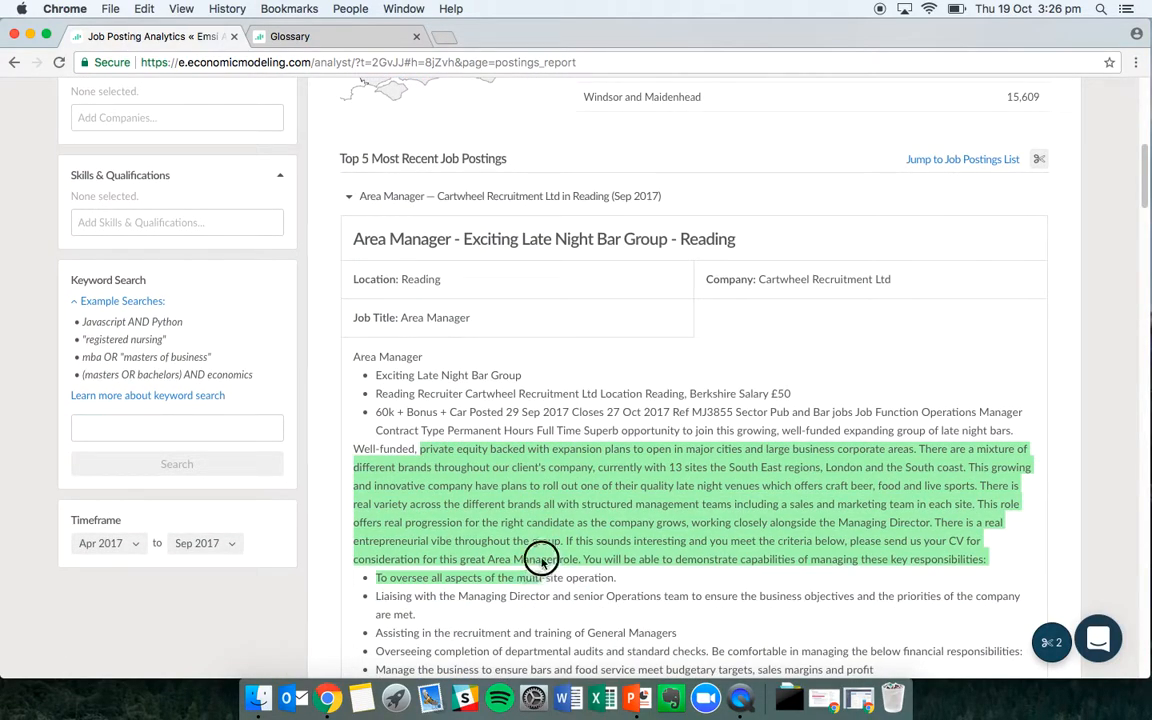
{"action": "left_click", "coordinate": [442, 447]}
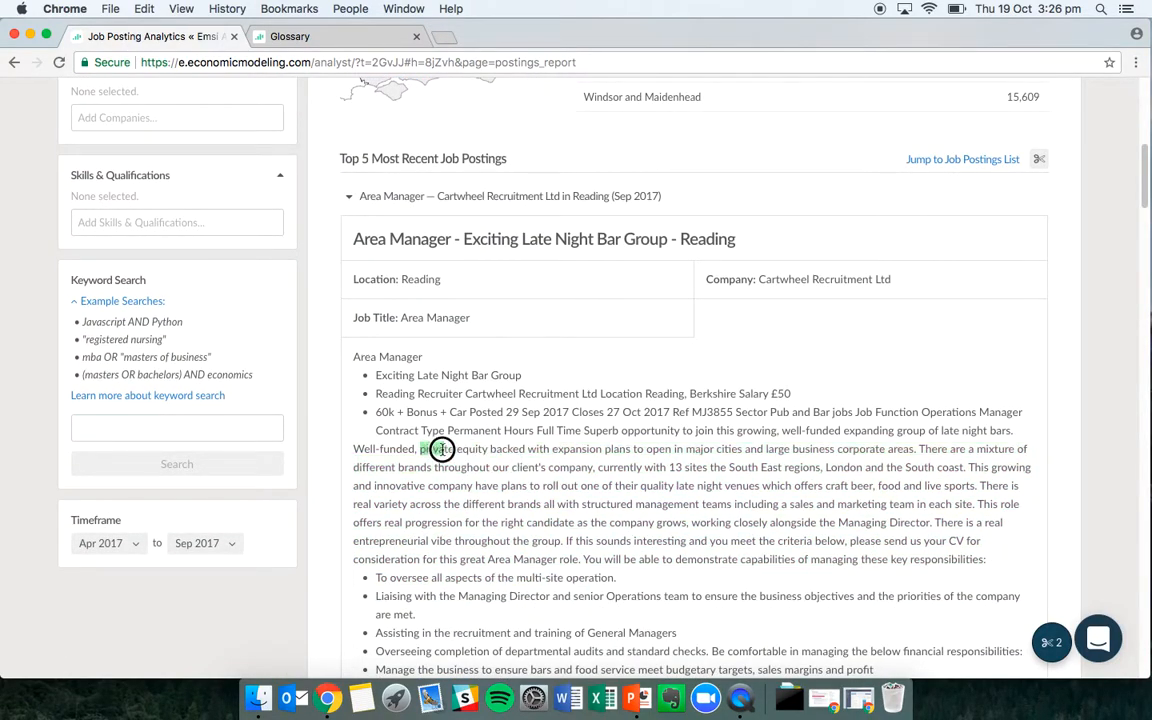
{"action": "left_click", "coordinate": [347, 197]}
- Examine the Unique Postings Trend and the Who's Hiring tables of top companies, cities and posted occupations
{"action": "scroll", "coordinate": [323, 275], "scroll_direction": "down", "scroll_amount": 1}
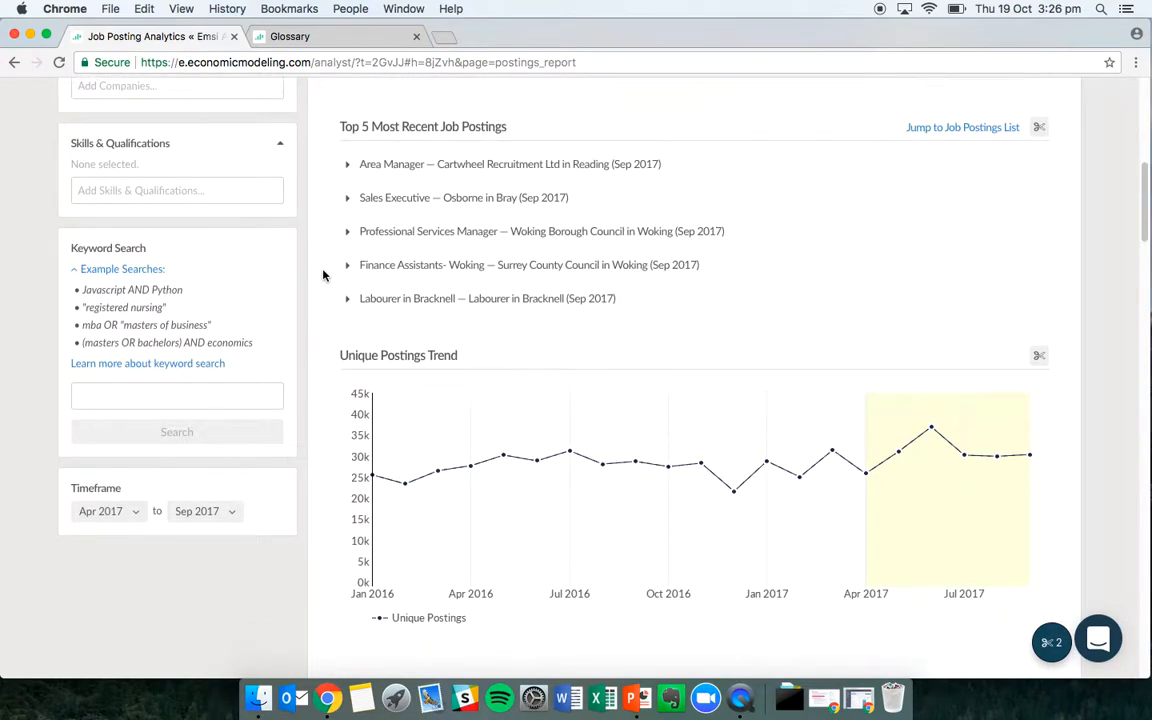
{"action": "scroll", "coordinate": [323, 275], "scroll_direction": "down", "scroll_amount": 4}
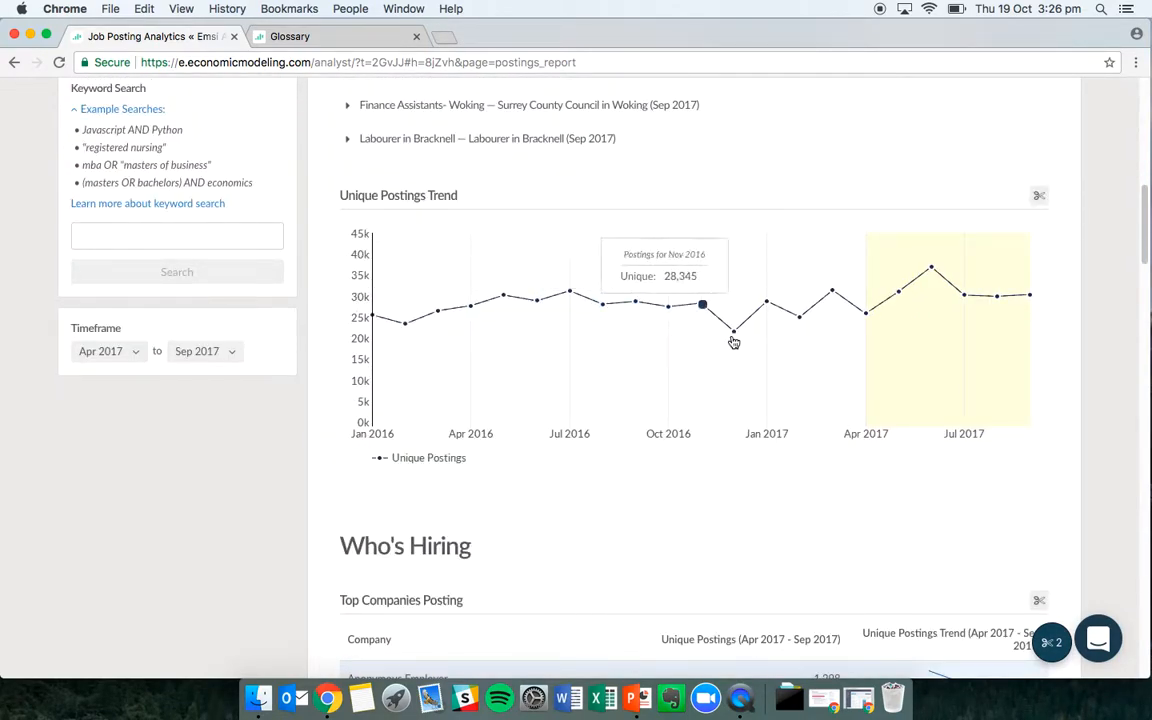
{"action": "scroll", "coordinate": [325, 430], "scroll_direction": "down", "scroll_amount": 4}
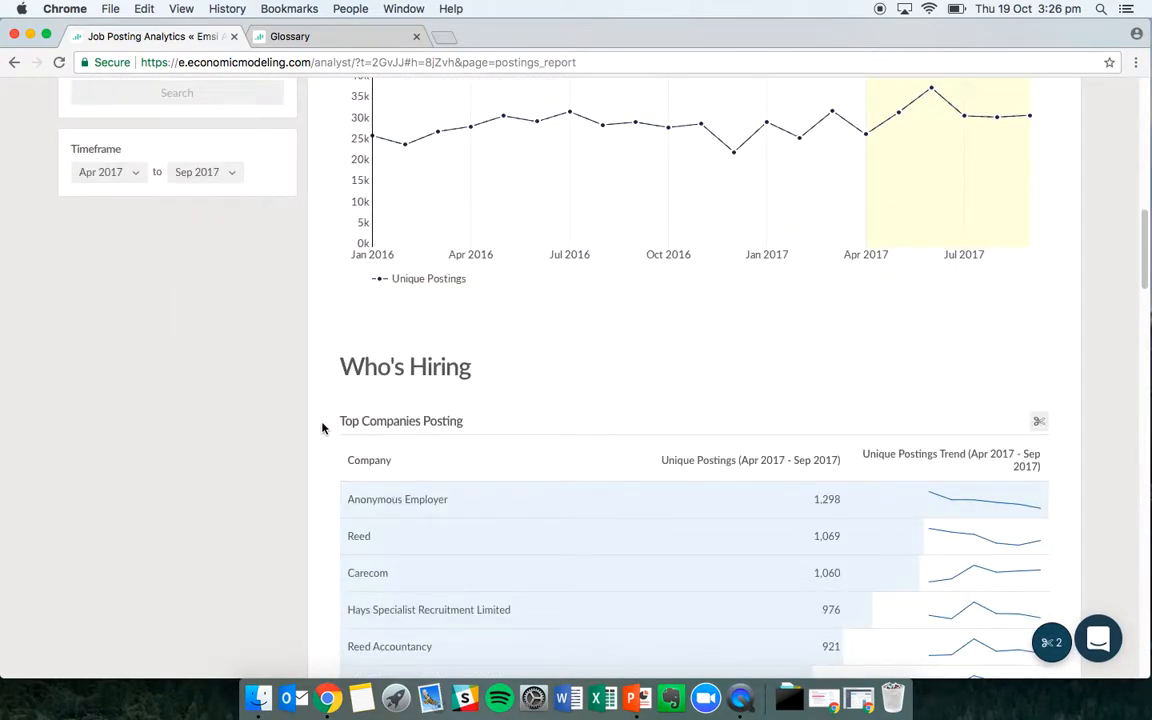
{"action": "scroll", "coordinate": [322, 428], "scroll_direction": "down", "scroll_amount": 6}
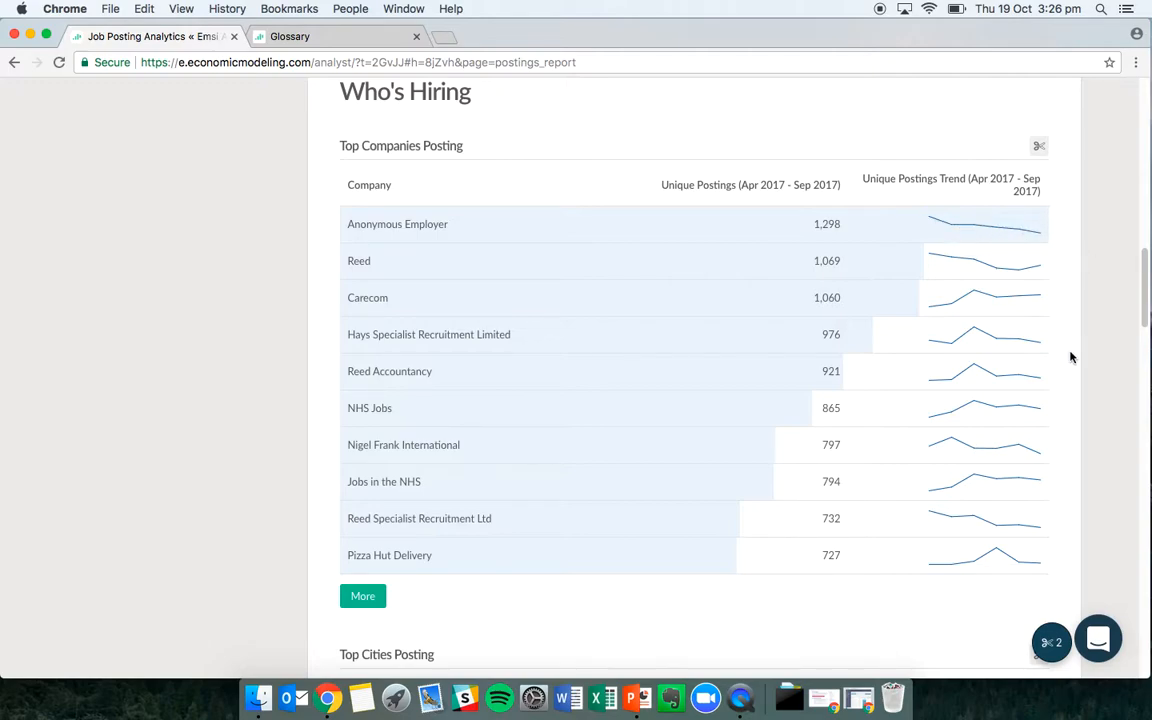
{"action": "scroll", "coordinate": [1069, 355], "scroll_direction": "down", "scroll_amount": 3}
{"action": "scroll", "coordinate": [1069, 357], "scroll_direction": "down", "scroll_amount": 5}
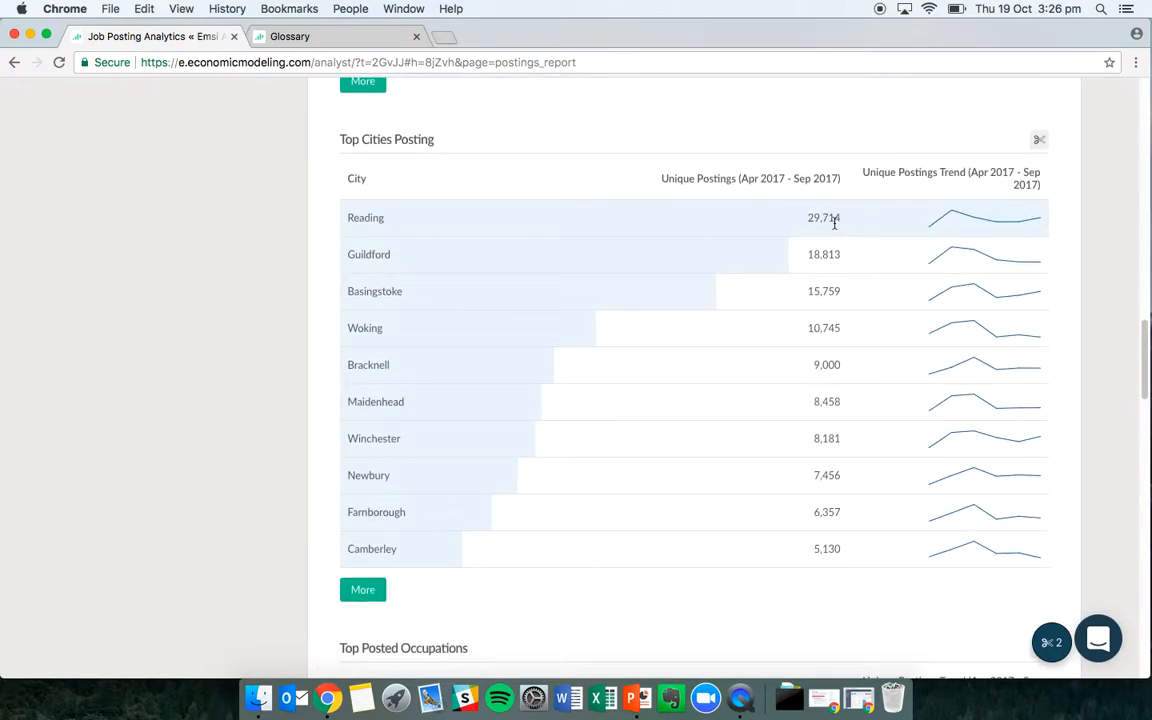
{"action": "scroll", "coordinate": [318, 335], "scroll_direction": "down", "scroll_amount": 2}
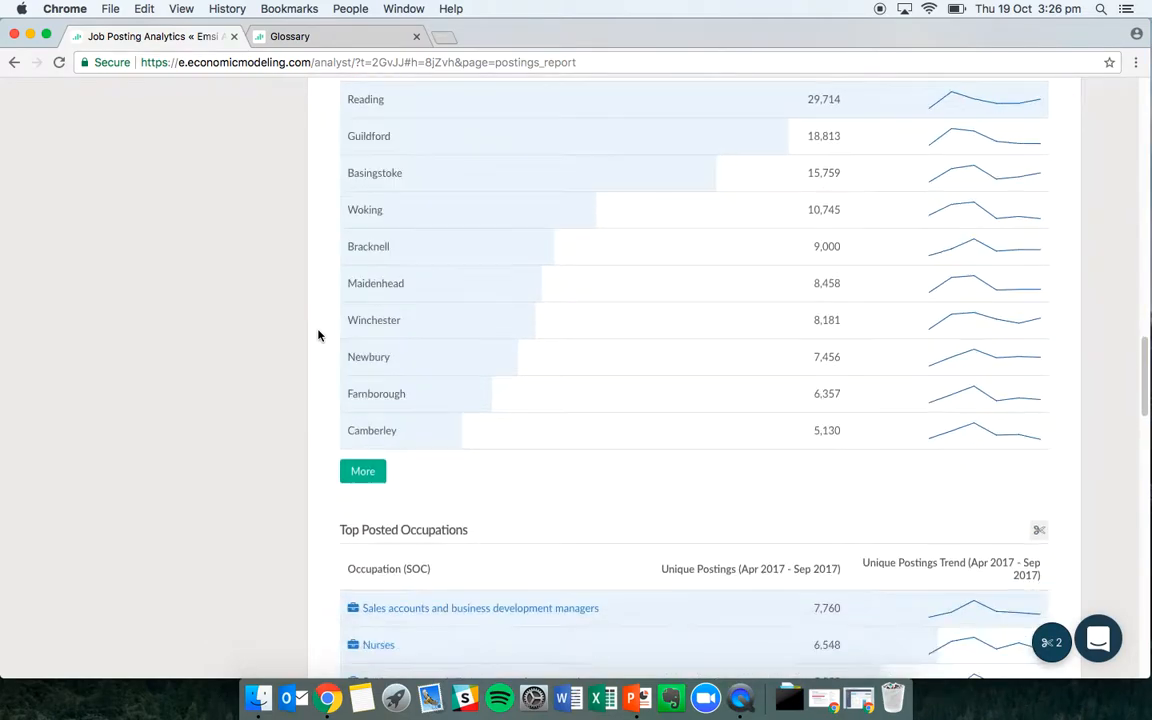
{"action": "scroll", "coordinate": [321, 335], "scroll_direction": "down", "scroll_amount": 5}
{"action": "scroll", "coordinate": [321, 335], "scroll_direction": "down", "scroll_amount": 2}
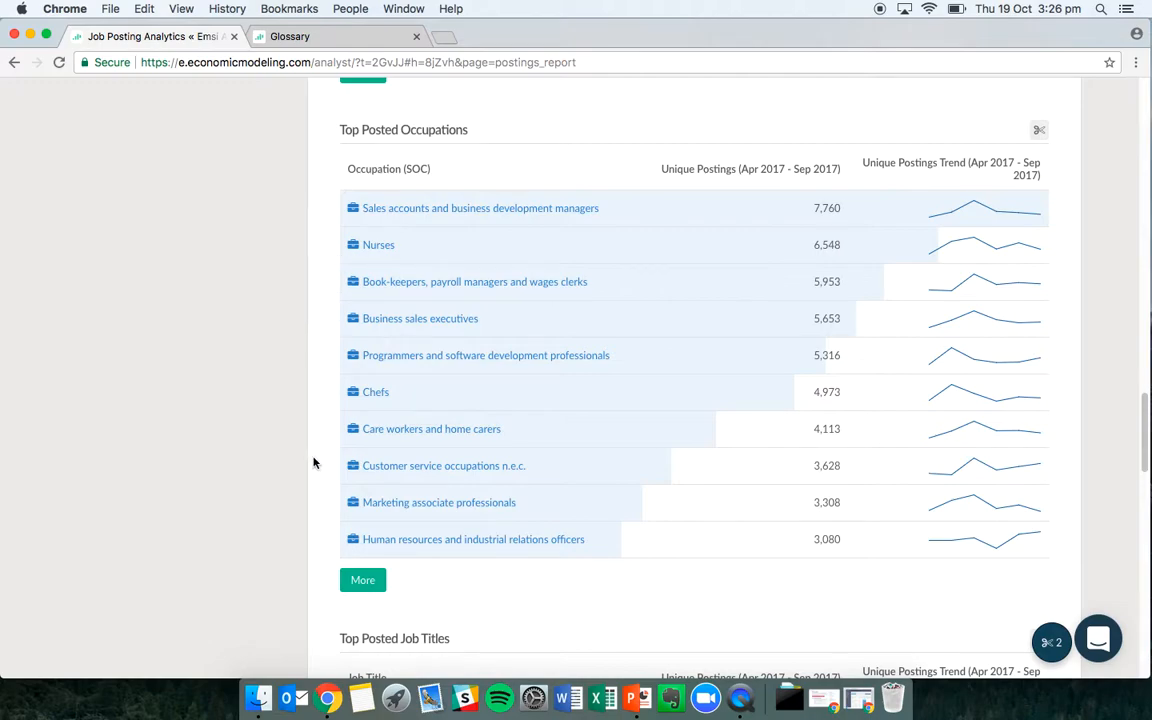
- Examine the Top Posted Job Titles and the In-Demand Skills tables for hard and common skills
{"action": "scroll", "coordinate": [323, 453], "scroll_direction": "down", "scroll_amount": 6}
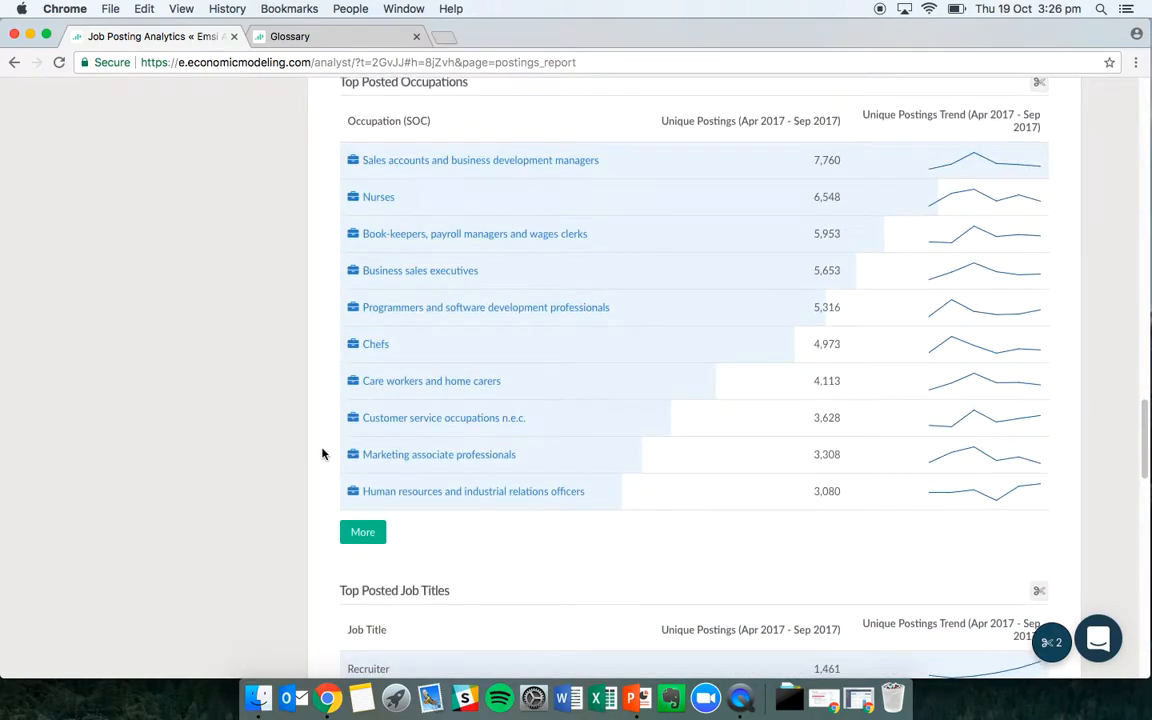
{"action": "scroll", "coordinate": [322, 455], "scroll_direction": "down", "scroll_amount": 5}
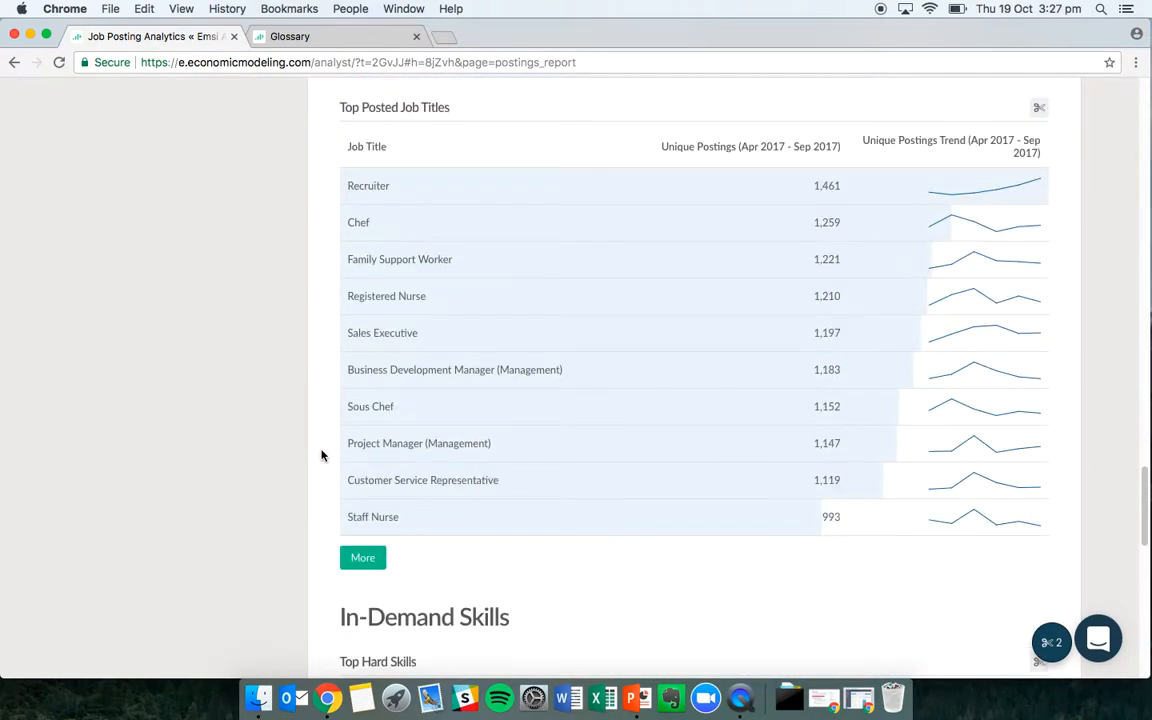
{"action": "scroll", "coordinate": [322, 455], "scroll_direction": "up", "scroll_amount": 1}
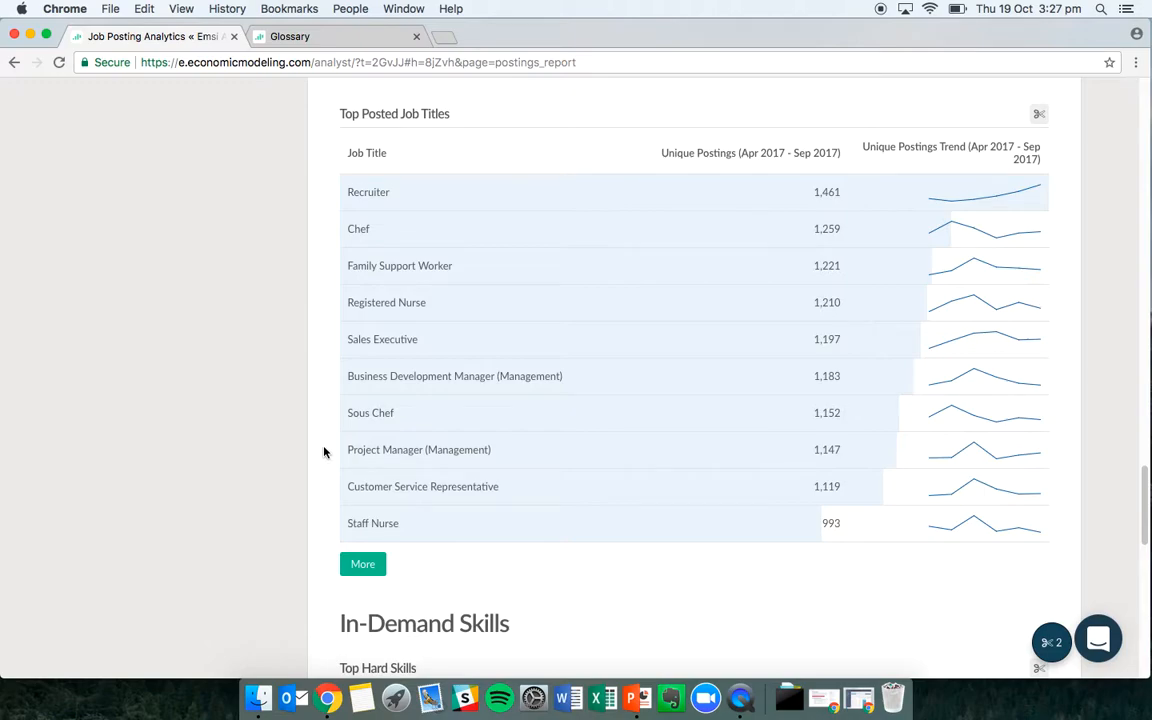
{"action": "scroll", "coordinate": [323, 453], "scroll_direction": "down", "scroll_amount": 1}
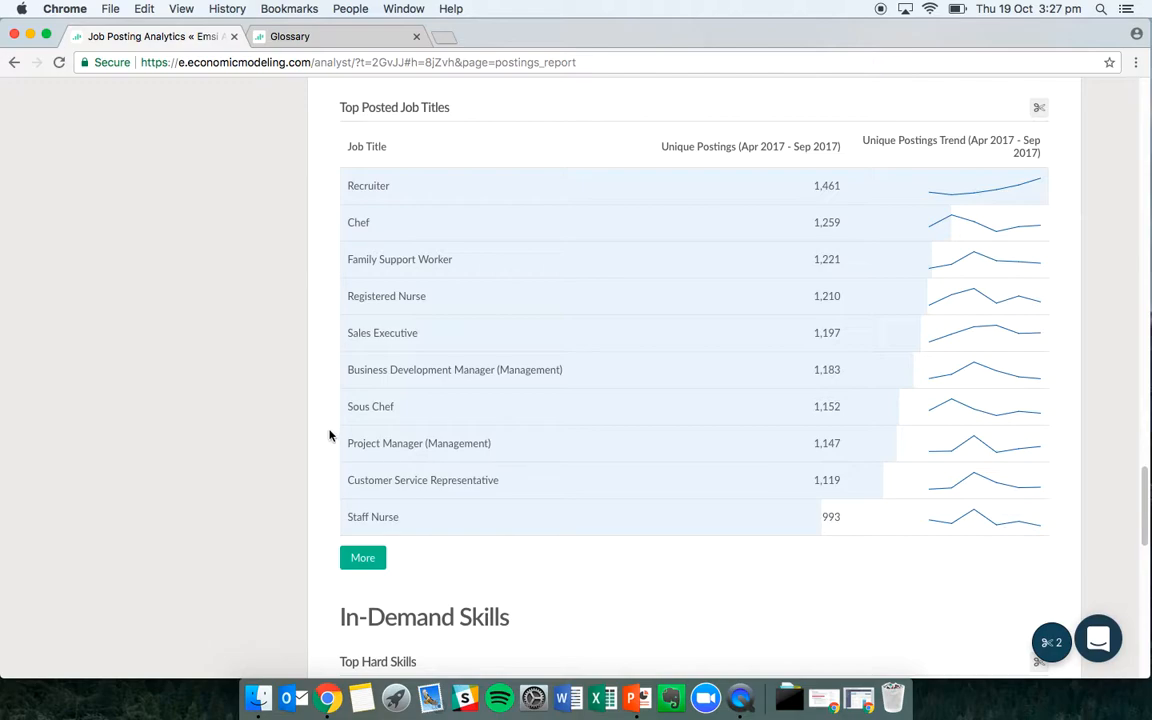
{"action": "scroll", "coordinate": [332, 433], "scroll_direction": "down", "scroll_amount": 2}
{"action": "scroll", "coordinate": [332, 433], "scroll_direction": "down", "scroll_amount": 5}
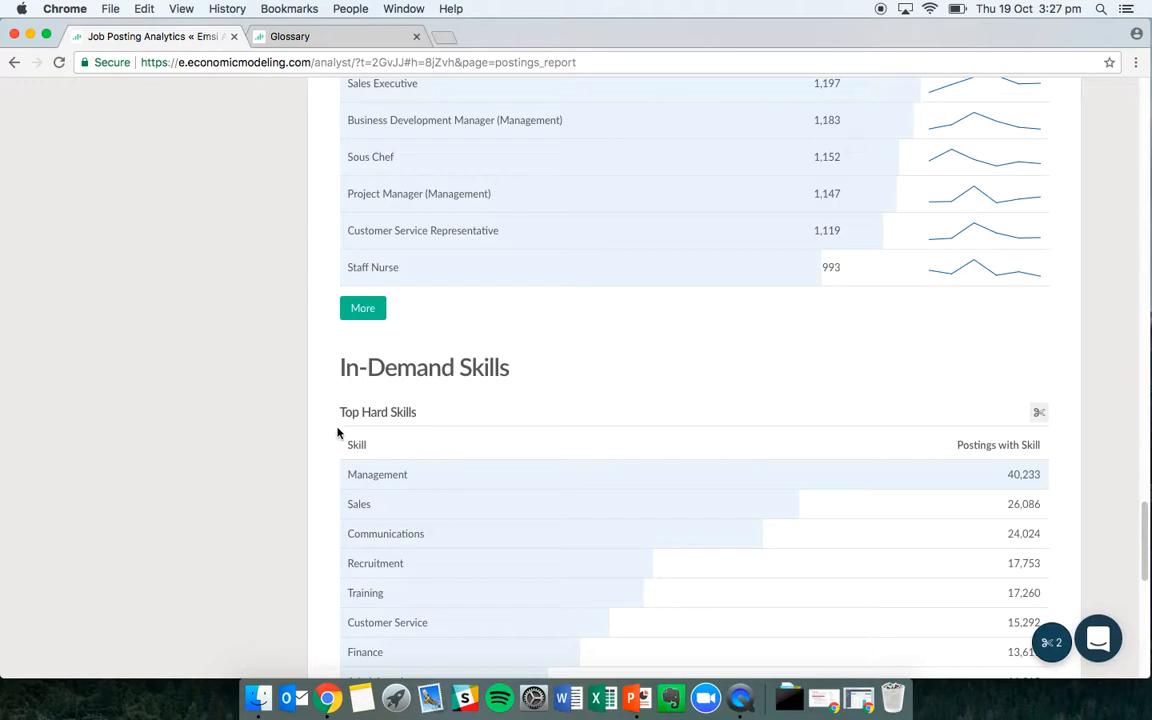
{"action": "scroll", "coordinate": [332, 433], "scroll_direction": "down", "scroll_amount": 6}
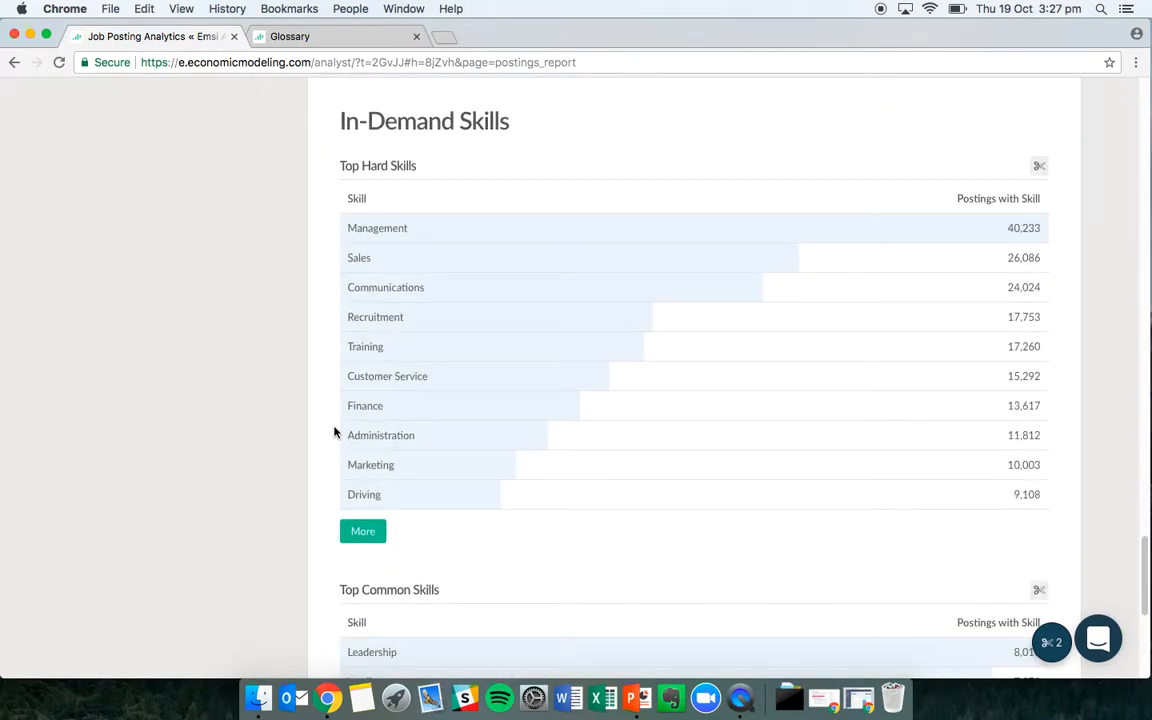
{"action": "scroll", "coordinate": [334, 432], "scroll_direction": "down", "scroll_amount": 1}
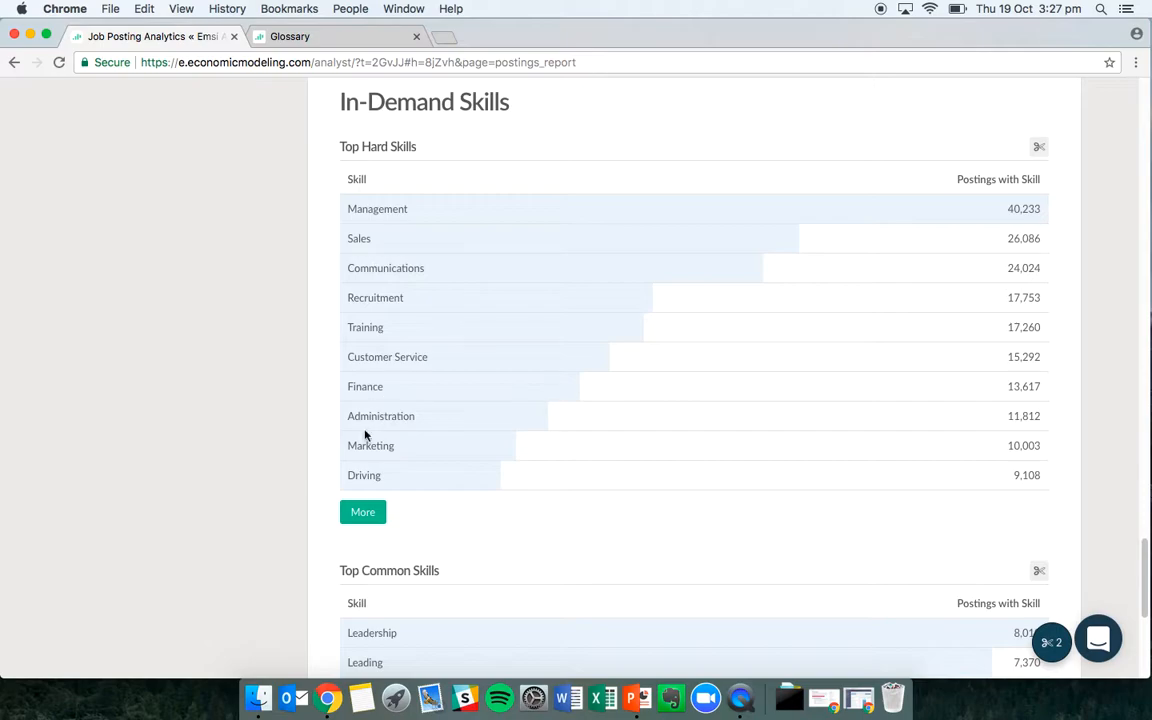
{"action": "scroll", "coordinate": [321, 429], "scroll_direction": "down", "scroll_amount": 8}
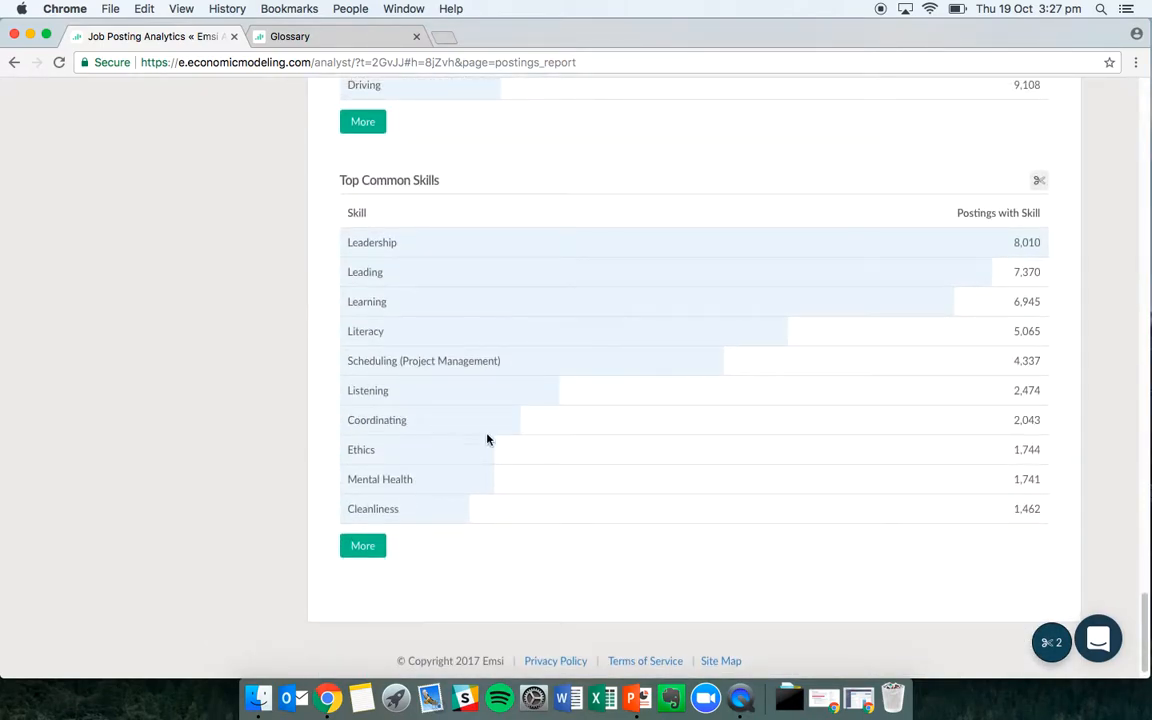
- Search the occupations filter for "soft" and limit the report to Programmers and software development professionals
{"action": "left_click_drag", "start_coordinate": [1144, 612], "coordinate": [1141, 92]}
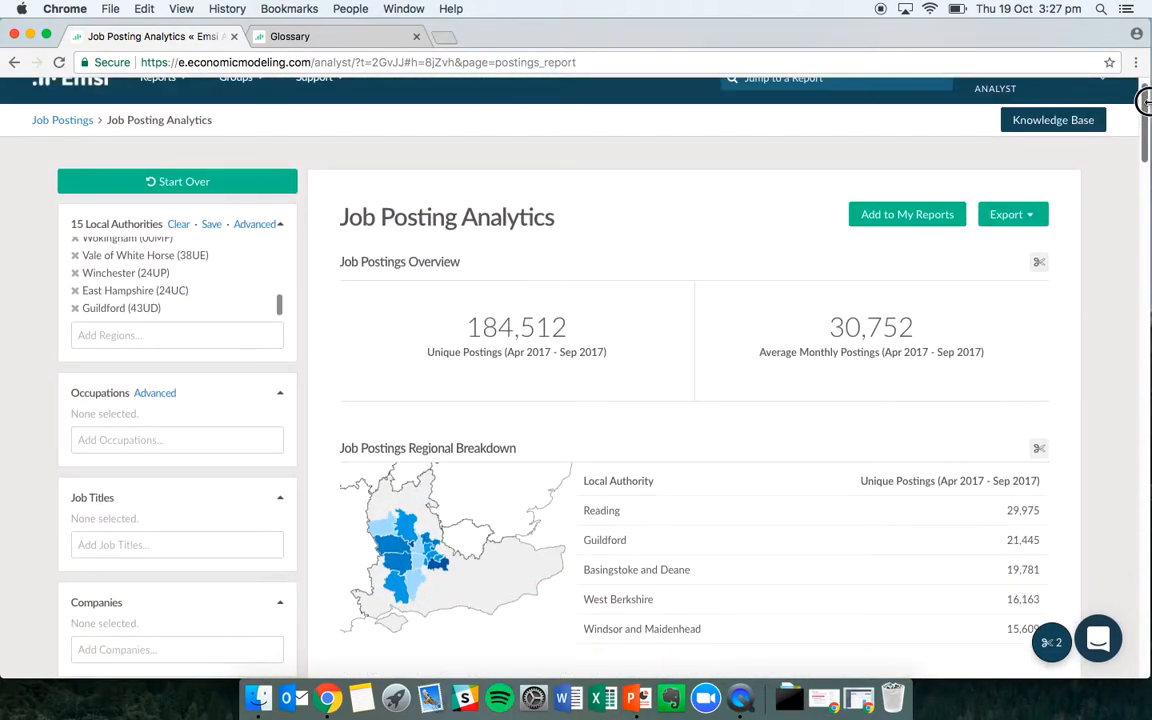
{"action": "left_click", "coordinate": [211, 440]}
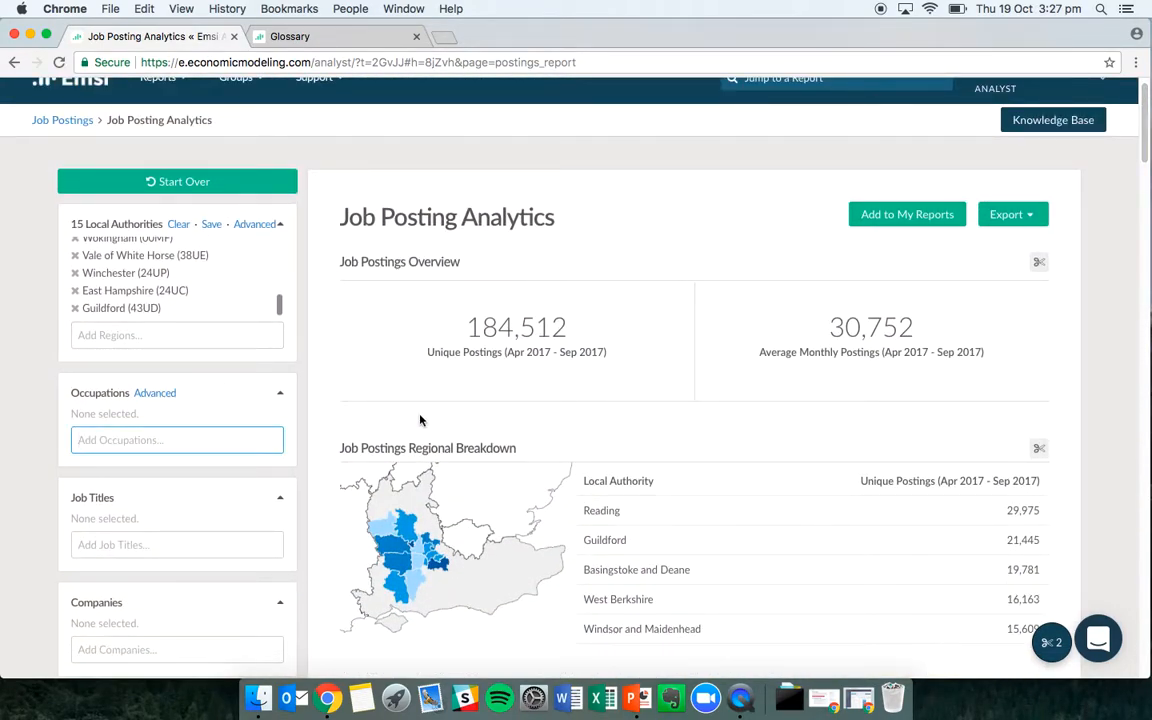
{"action": "type", "text": "soft"}
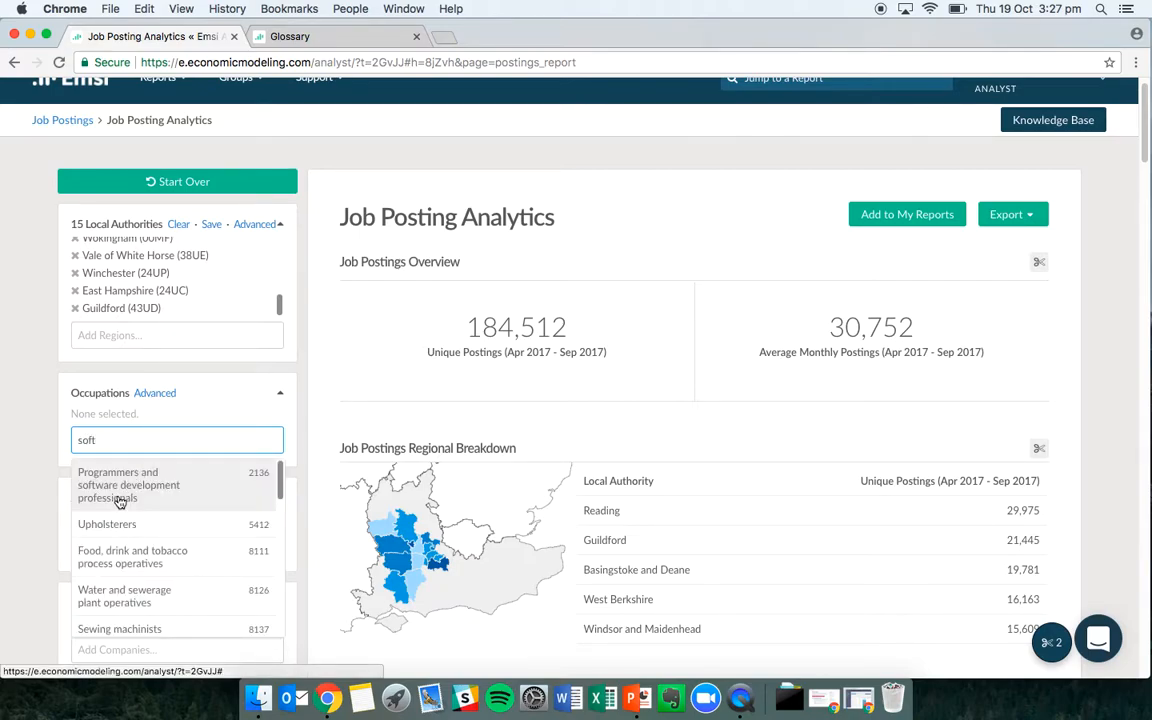
{"action": "left_click", "coordinate": [185, 503]}
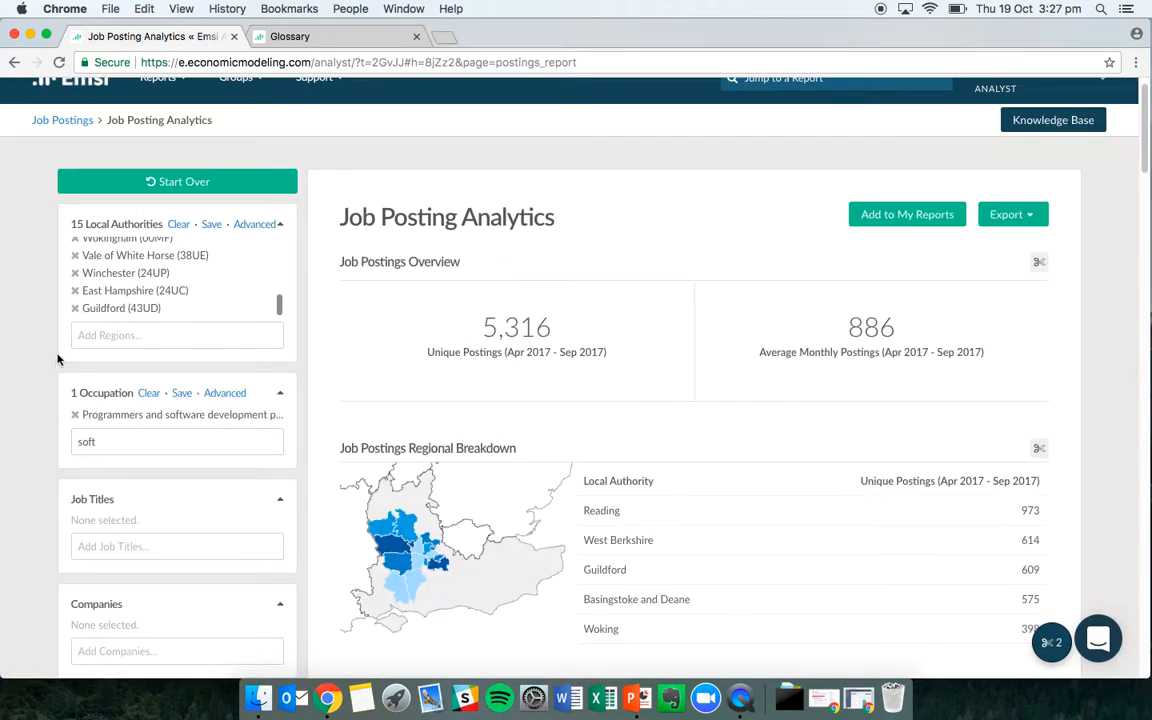
- Set the start of the report's timeframe to Jan 2016 and return to the Job Postings Overview
{"action": "scroll", "coordinate": [46, 360], "scroll_direction": "down", "scroll_amount": 5}
{"action": "scroll", "coordinate": [50, 406], "scroll_direction": "down", "scroll_amount": 1}
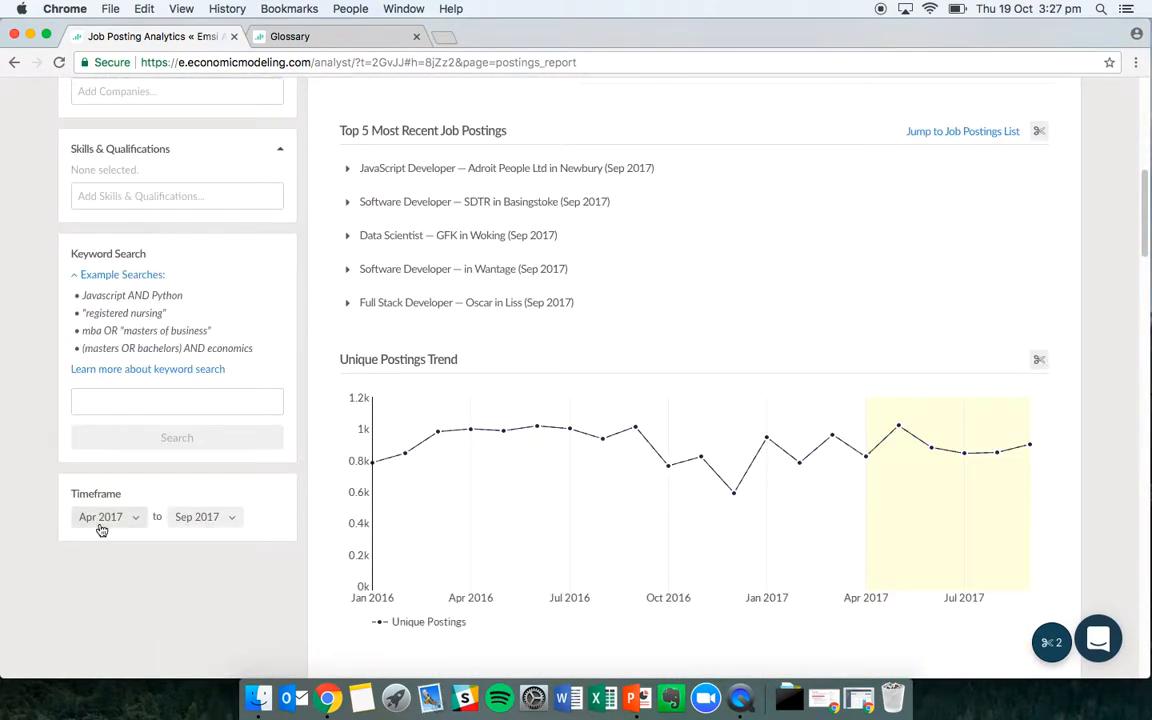
{"action": "left_click", "coordinate": [102, 516]}
{"action": "left_click", "coordinate": [102, 301]}
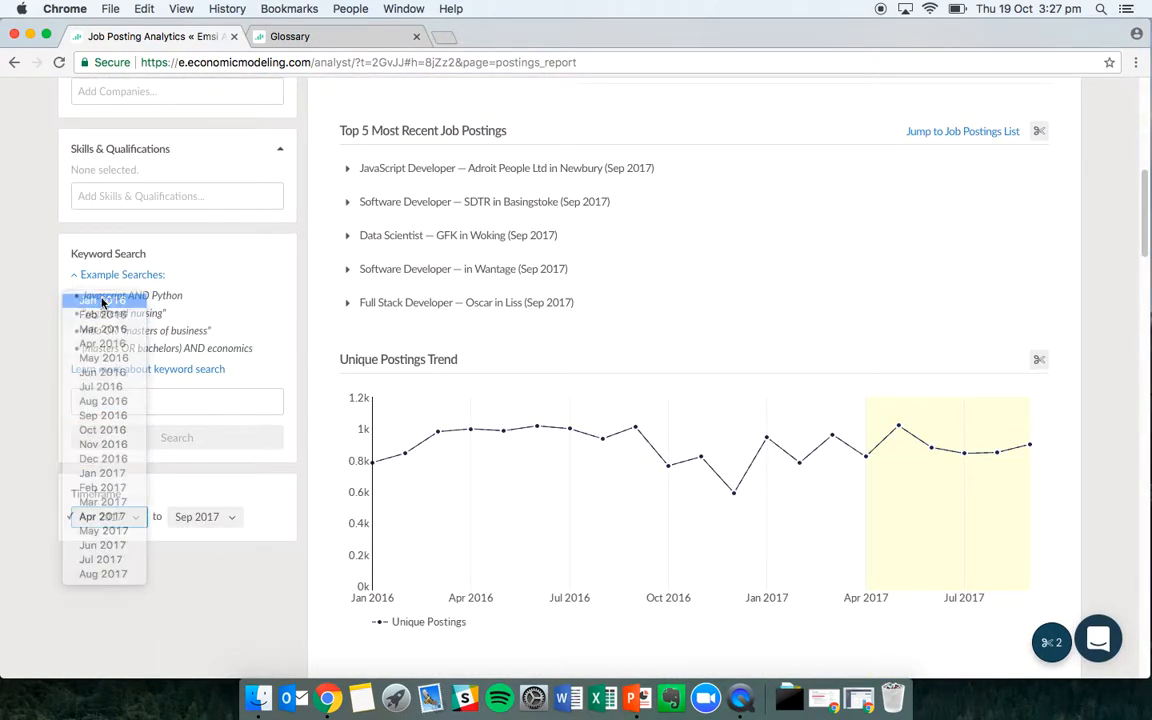
{"action": "scroll", "coordinate": [240, 402], "scroll_direction": "up", "scroll_amount": 10}
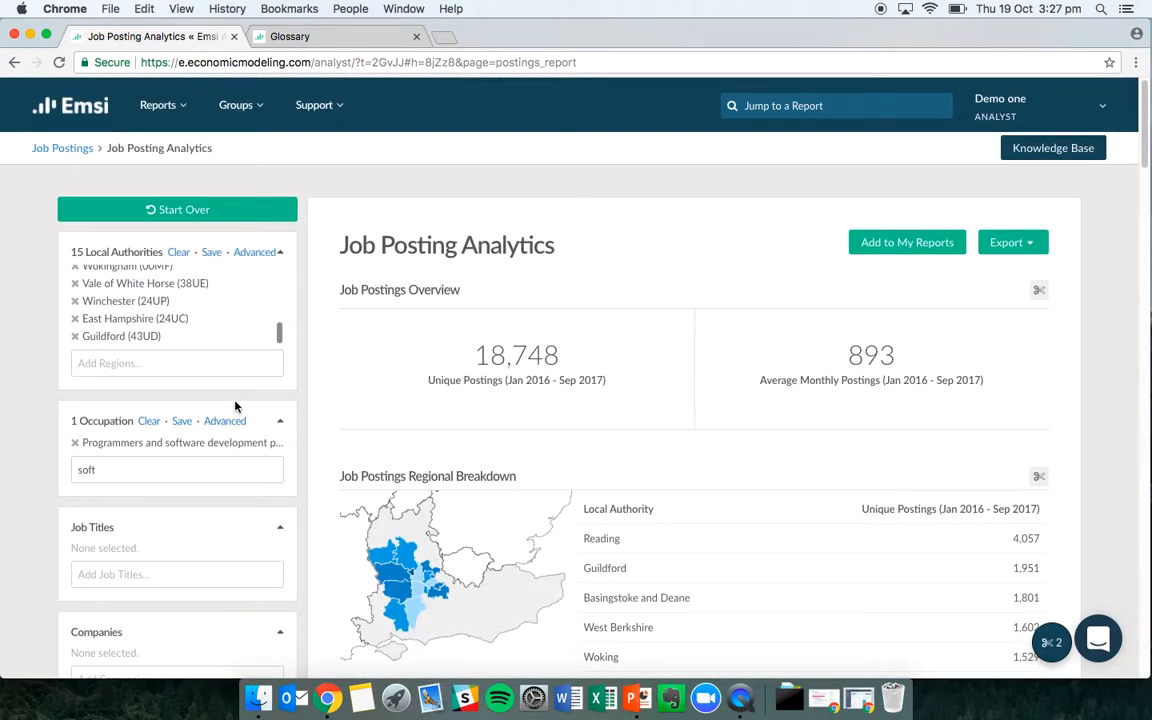
- Examine the Job Postings Overview and Regional Breakdown, and view the details of the recent Software Developer posting by SDTR in Basingstoke
{"action": "scroll", "coordinate": [501, 376], "scroll_direction": "down", "scroll_amount": 1}
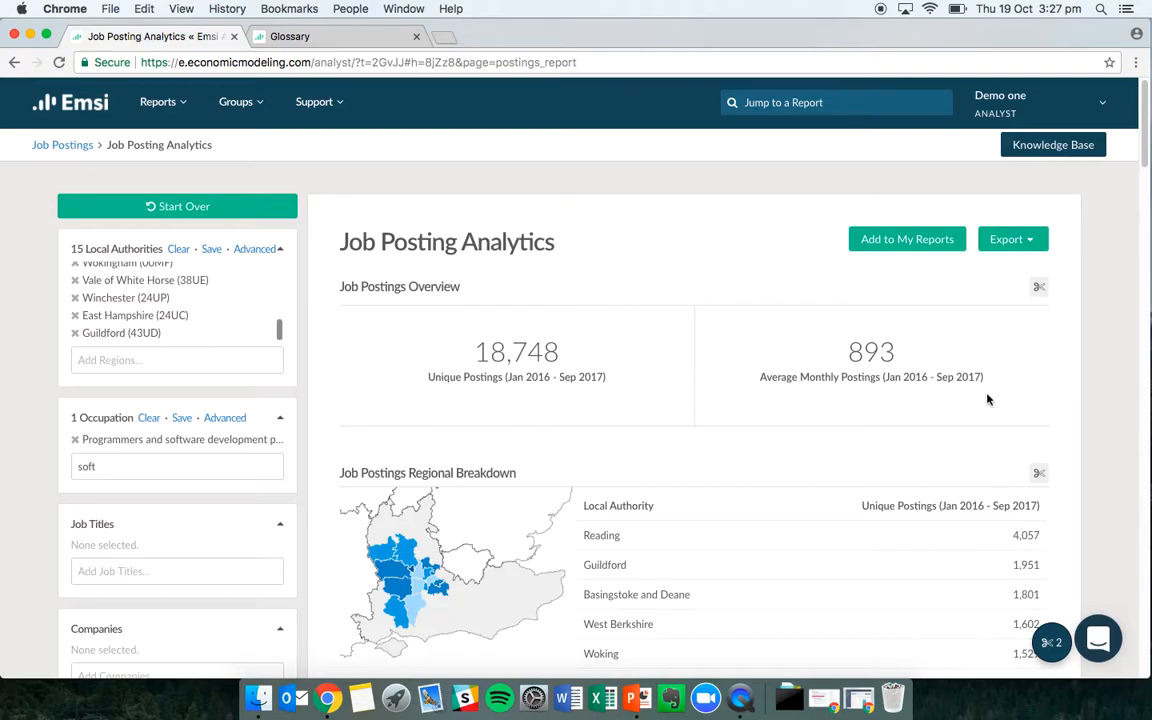
{"action": "scroll", "coordinate": [1041, 404], "scroll_direction": "down", "scroll_amount": 2}
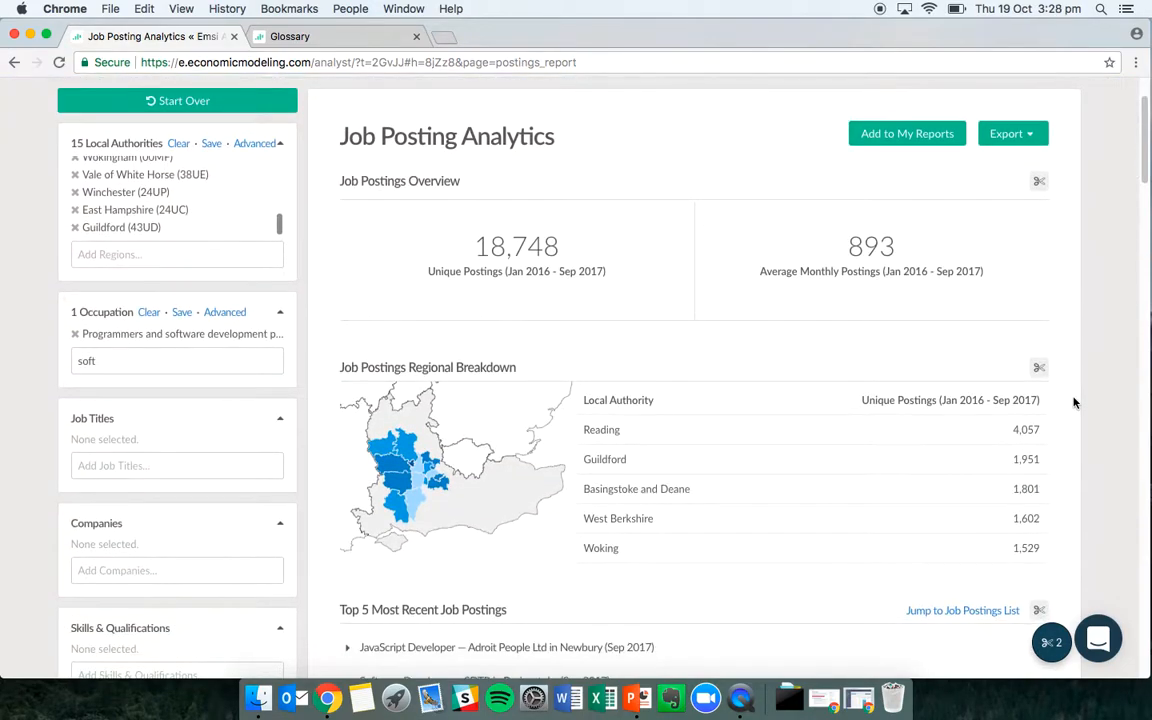
{"action": "scroll", "coordinate": [1076, 403], "scroll_direction": "down", "scroll_amount": 4}
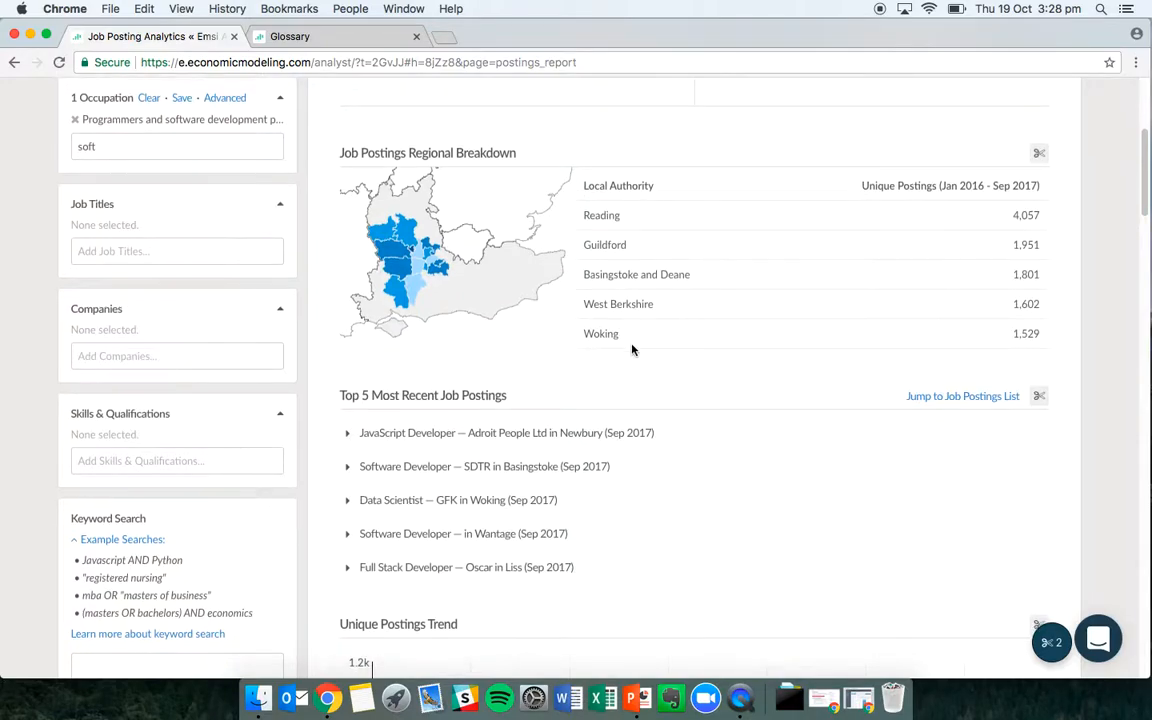
{"action": "scroll", "coordinate": [633, 345], "scroll_direction": "down", "scroll_amount": 3}
{"action": "left_click", "coordinate": [346, 320]}
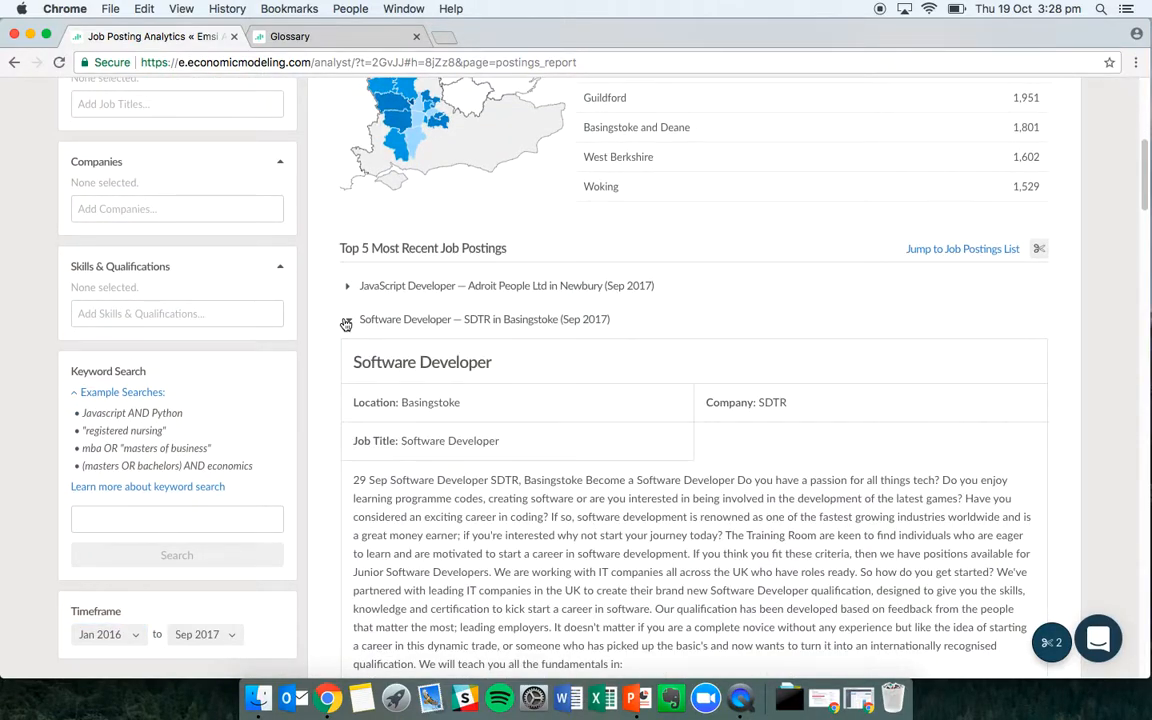
{"action": "left_click", "coordinate": [342, 320]}
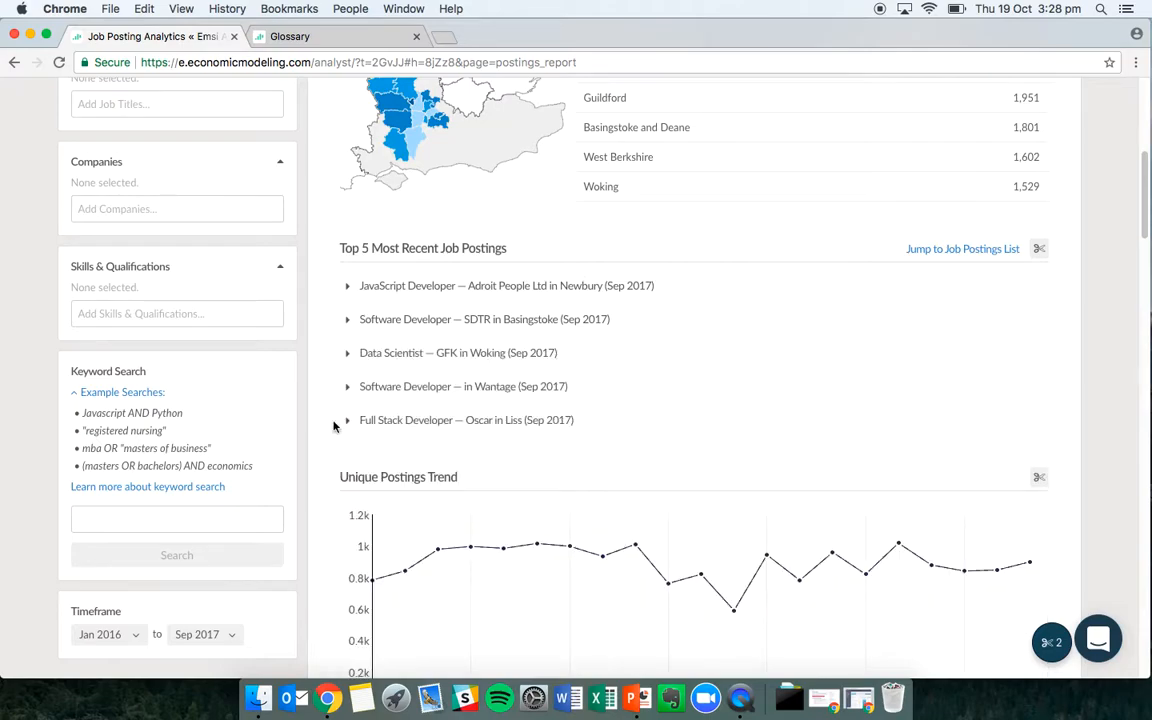
- Examine the programmers' Unique Postings Trend for Jan 2016 to Sep 2017 and the top companies and cities posting
{"action": "scroll", "coordinate": [325, 445], "scroll_direction": "down", "scroll_amount": 5}
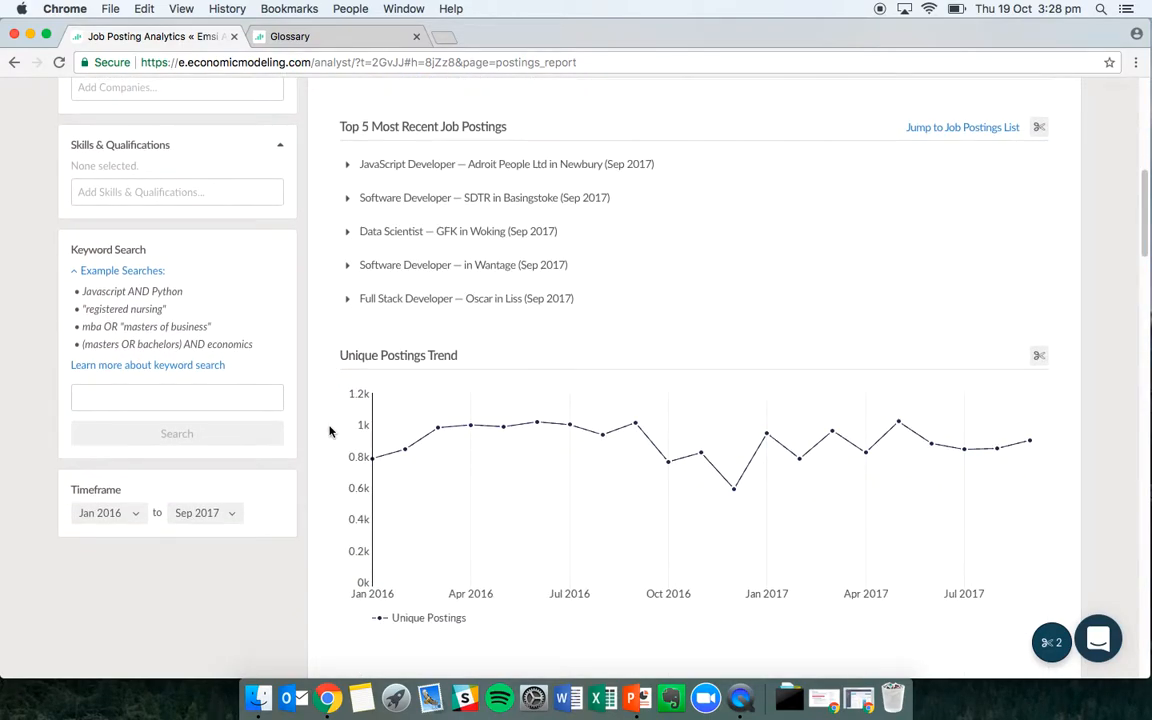
{"action": "scroll", "coordinate": [330, 432], "scroll_direction": "down", "scroll_amount": 2}
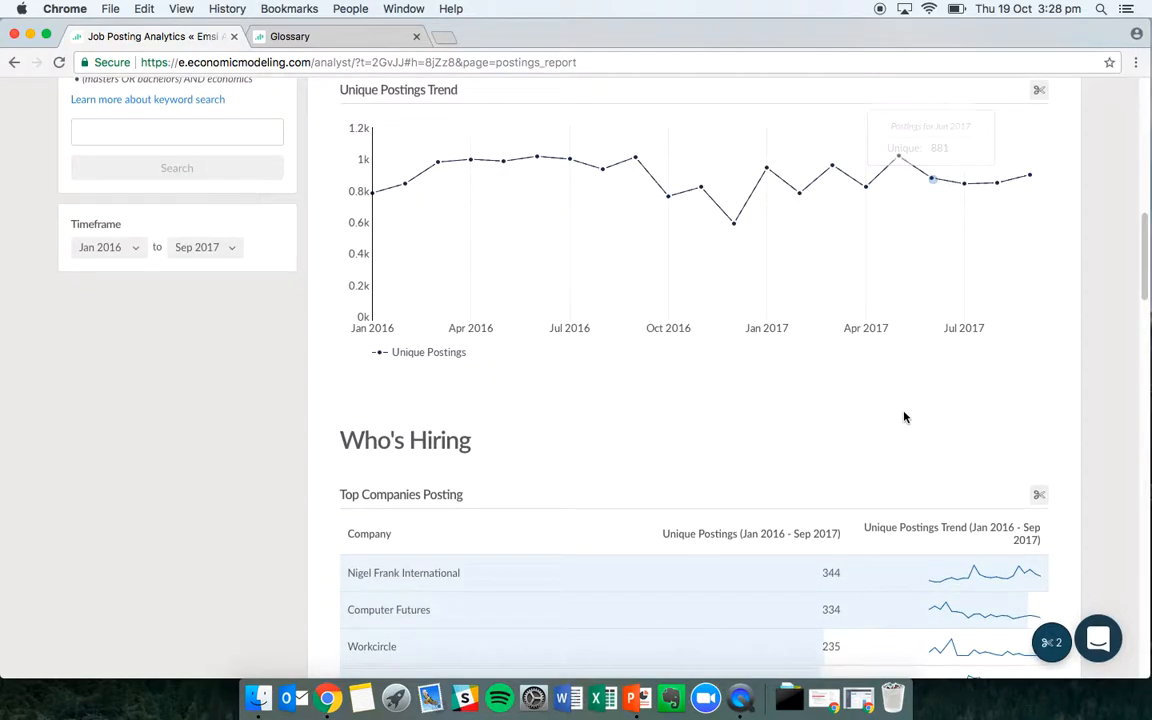
{"action": "scroll", "coordinate": [903, 414], "scroll_direction": "down", "scroll_amount": 5}
{"action": "scroll", "coordinate": [901, 418], "scroll_direction": "down", "scroll_amount": 5}
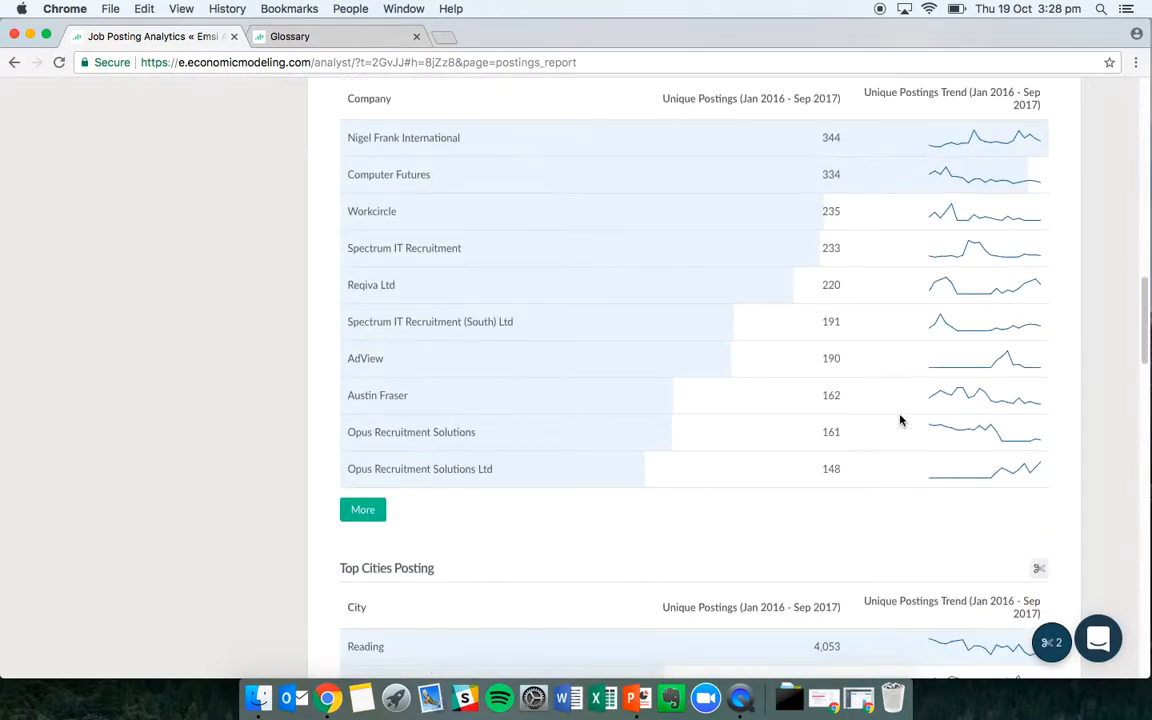
{"action": "scroll", "coordinate": [898, 422], "scroll_direction": "down", "scroll_amount": 7}
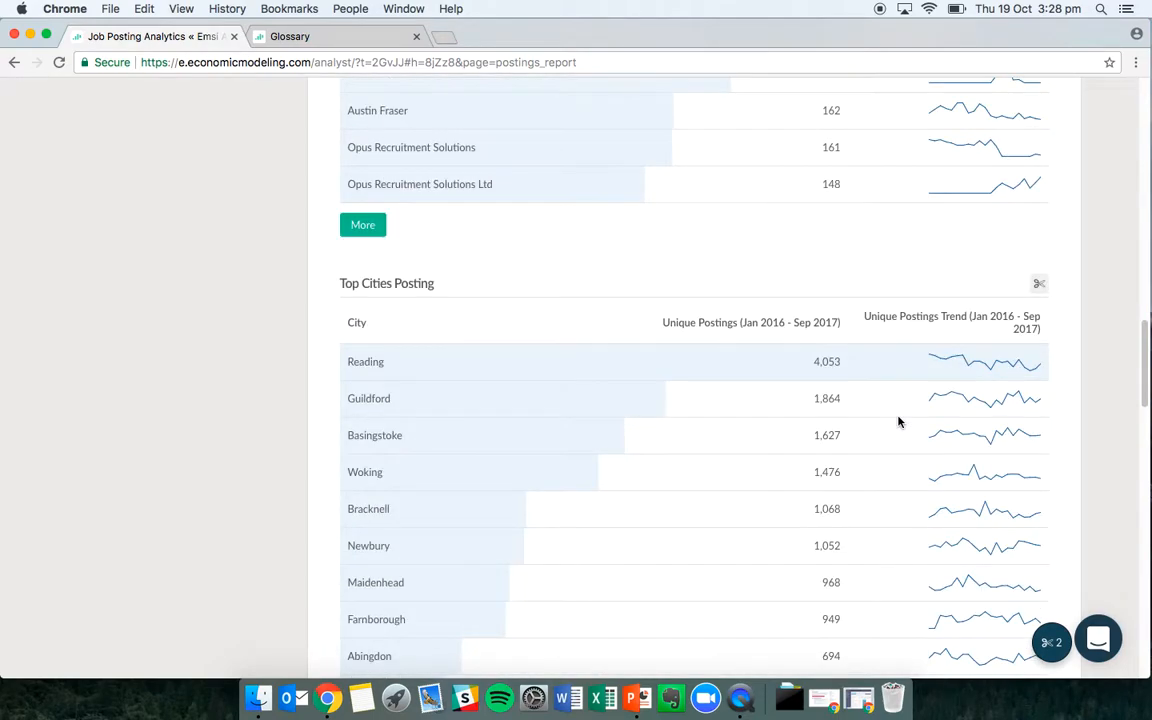
{"action": "scroll", "coordinate": [897, 423], "scroll_direction": "down", "scroll_amount": 8}
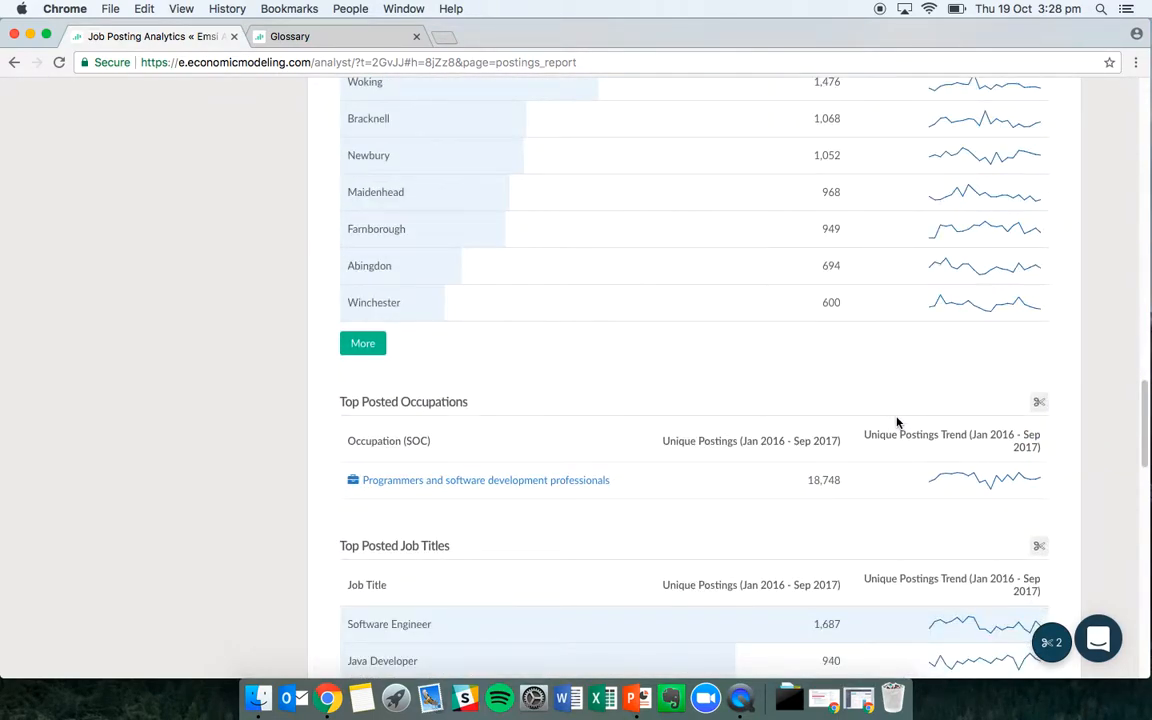
- Examine the Top Posted Job Titles for programmers and the In-Demand Skills tables of hard and common skills
{"action": "scroll", "coordinate": [895, 426], "scroll_direction": "down", "scroll_amount": 1}
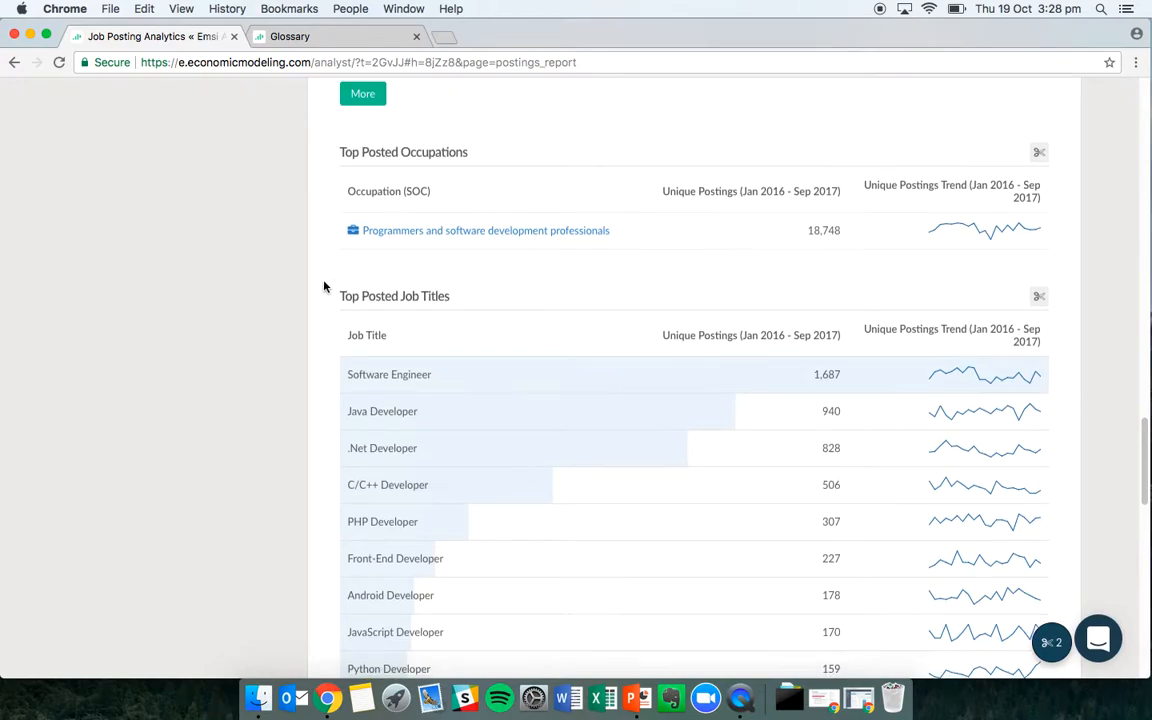
{"action": "scroll", "coordinate": [326, 288], "scroll_direction": "down", "scroll_amount": 2}
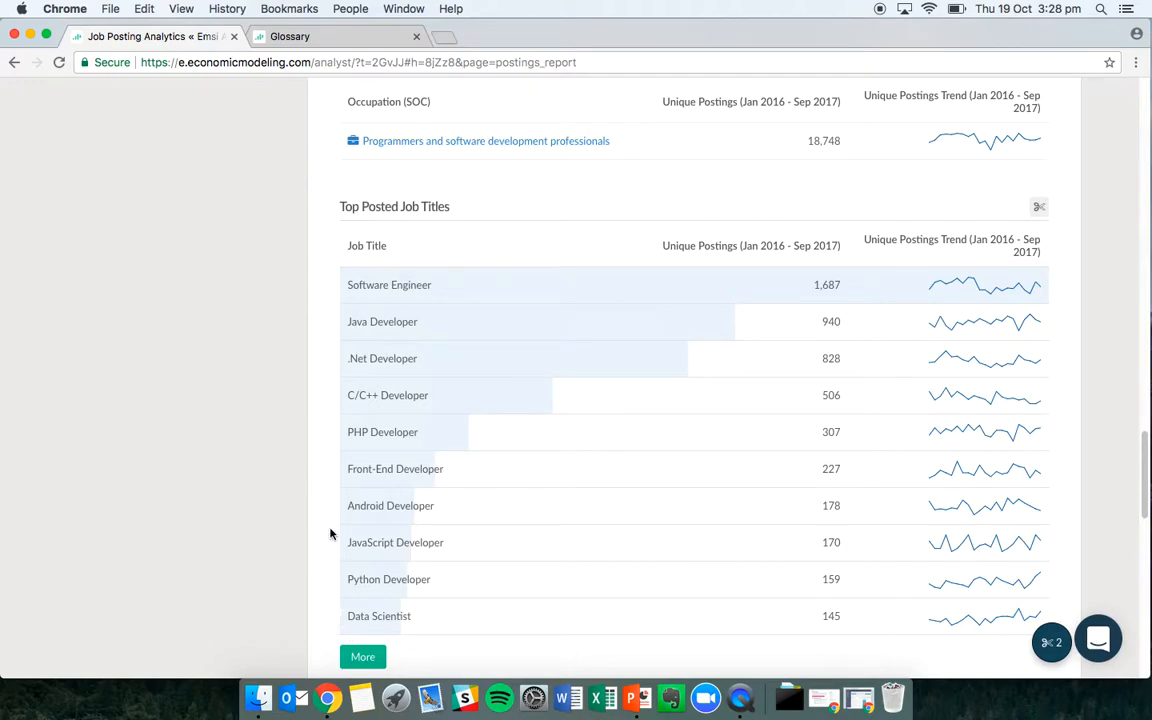
{"action": "scroll", "coordinate": [323, 297], "scroll_direction": "down", "scroll_amount": 1}
{"action": "scroll", "coordinate": [323, 297], "scroll_direction": "down", "scroll_amount": 8}
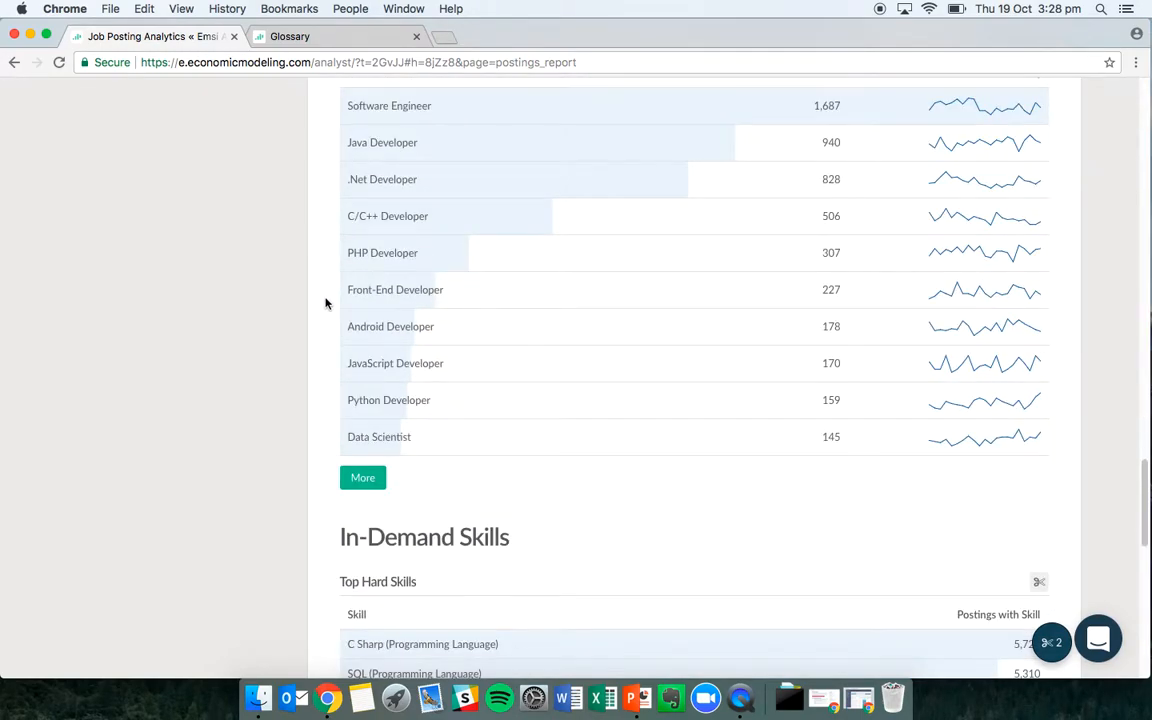
{"action": "scroll", "coordinate": [325, 304], "scroll_direction": "down", "scroll_amount": 4}
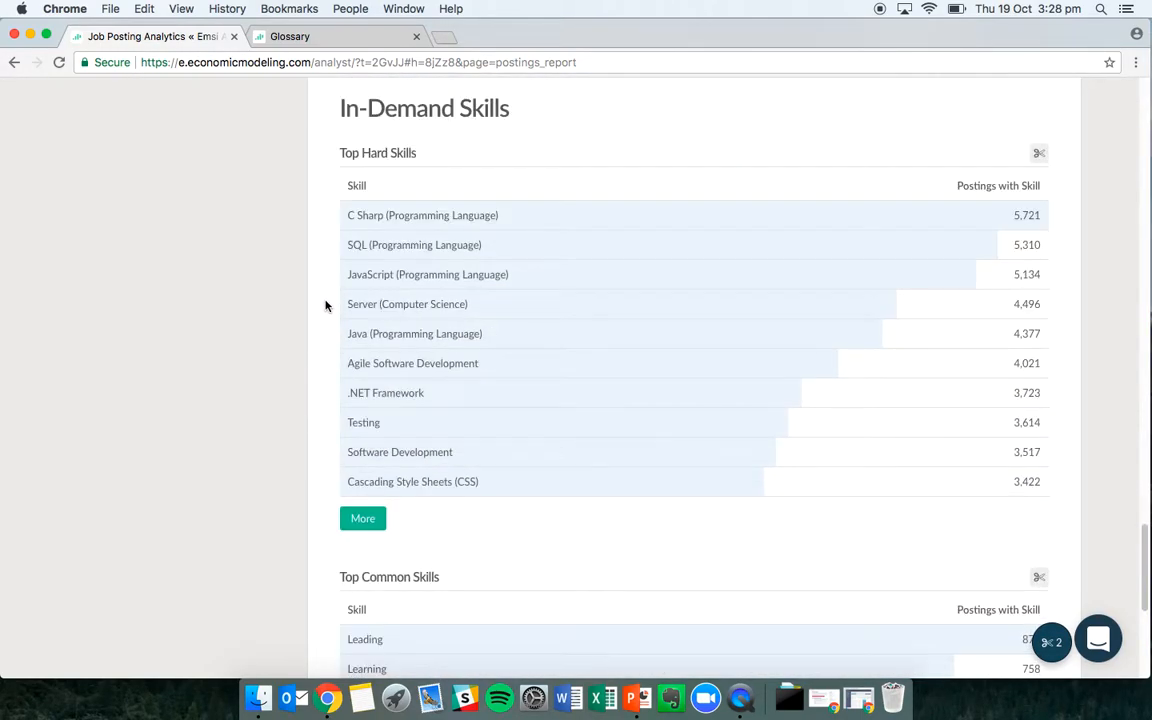
{"action": "scroll", "coordinate": [325, 305], "scroll_direction": "down", "scroll_amount": 1}
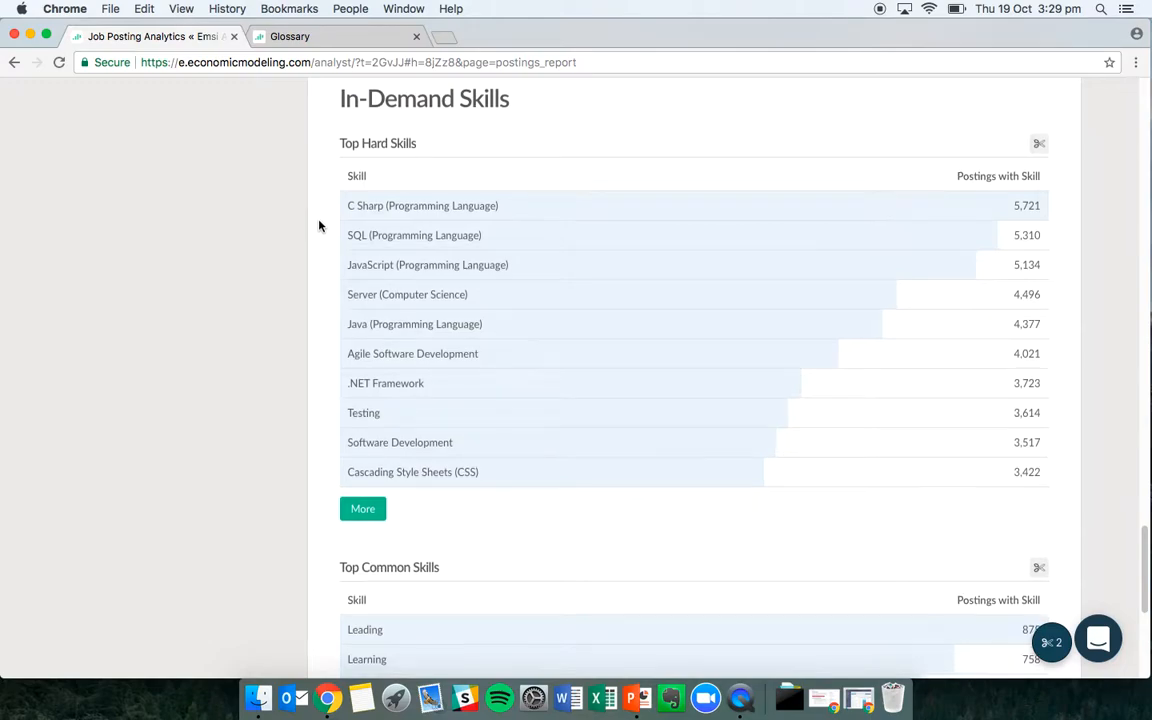
{"action": "scroll", "coordinate": [318, 220], "scroll_direction": "down", "scroll_amount": 4}
{"action": "scroll", "coordinate": [316, 224], "scroll_direction": "down", "scroll_amount": 3}
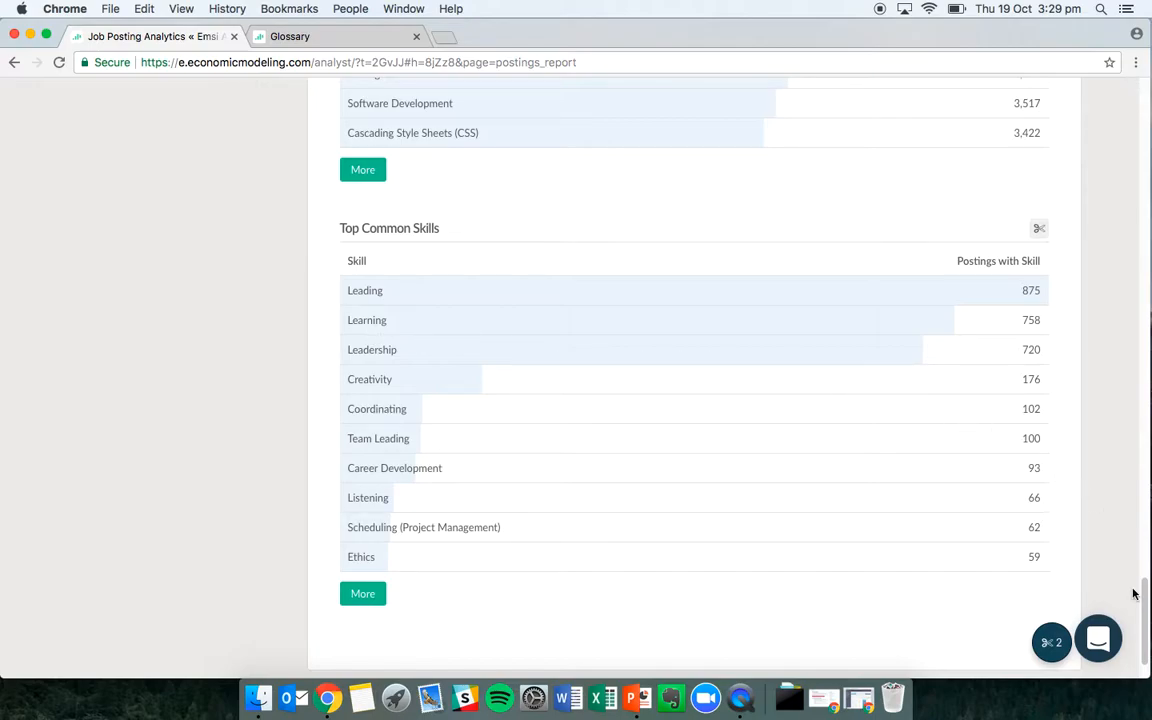
- Leave the Job Posting Analytics report through the Job Postings page and return to the My Reports home page
{"action": "left_click_drag", "start_coordinate": [1133, 594], "coordinate": [1130, 100]}
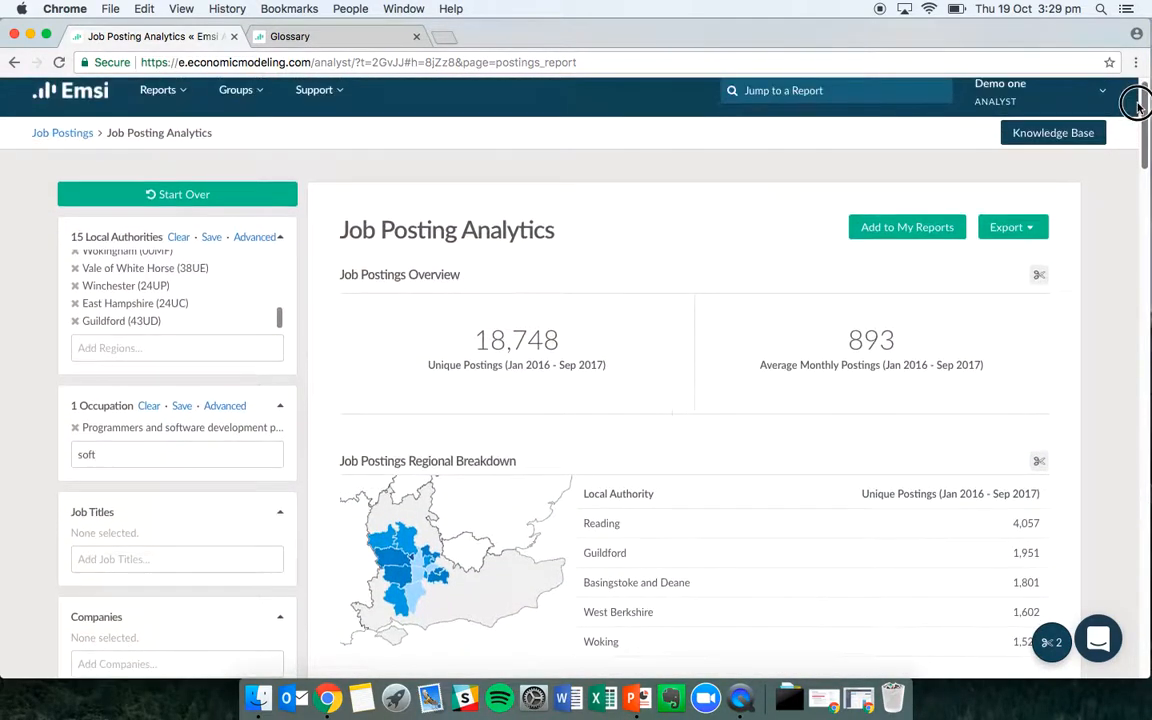
{"action": "left_click", "coordinate": [57, 137]}
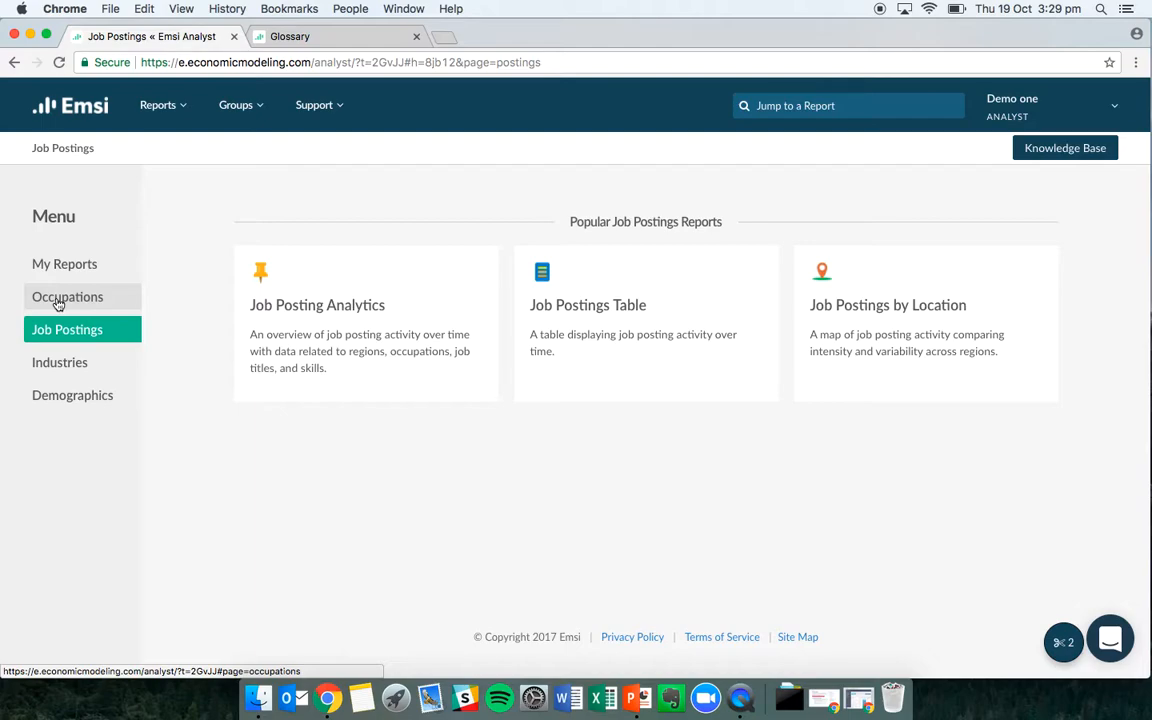
{"action": "left_click", "coordinate": [72, 116]}
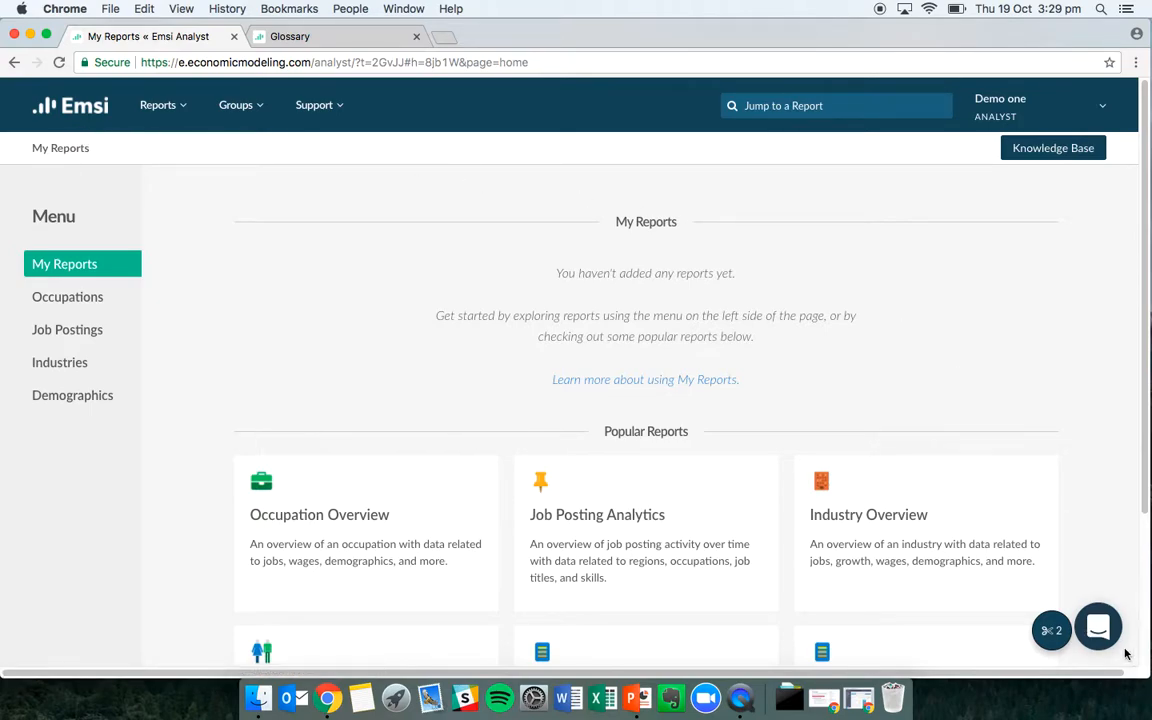
- Open the support chat, view its list of past conversations, and close the chat
{"action": "left_click", "coordinate": [1098, 627]}
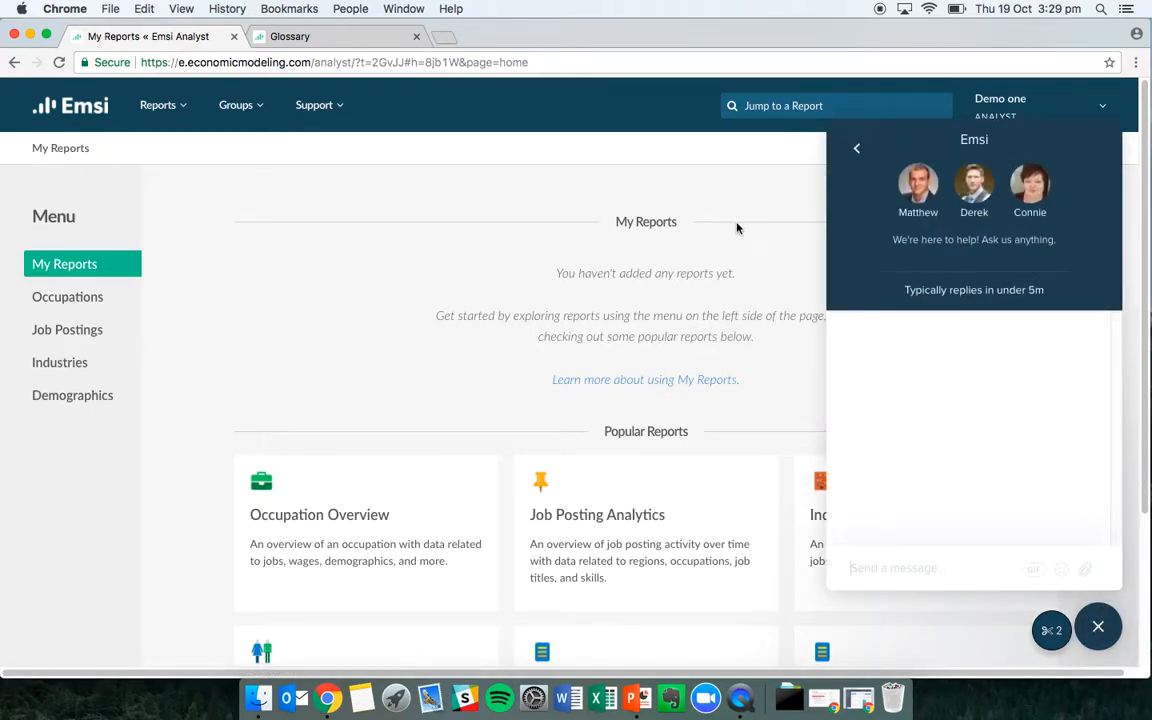
{"action": "left_click", "coordinate": [856, 148]}
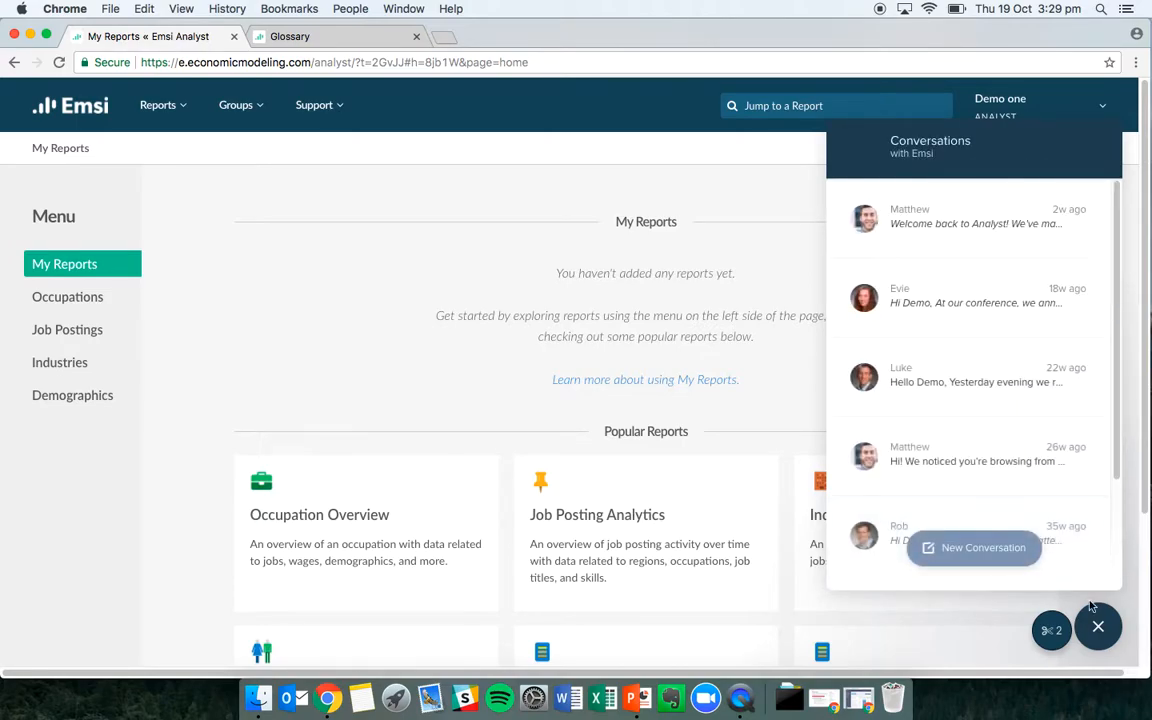
{"action": "left_click", "coordinate": [1097, 624]}
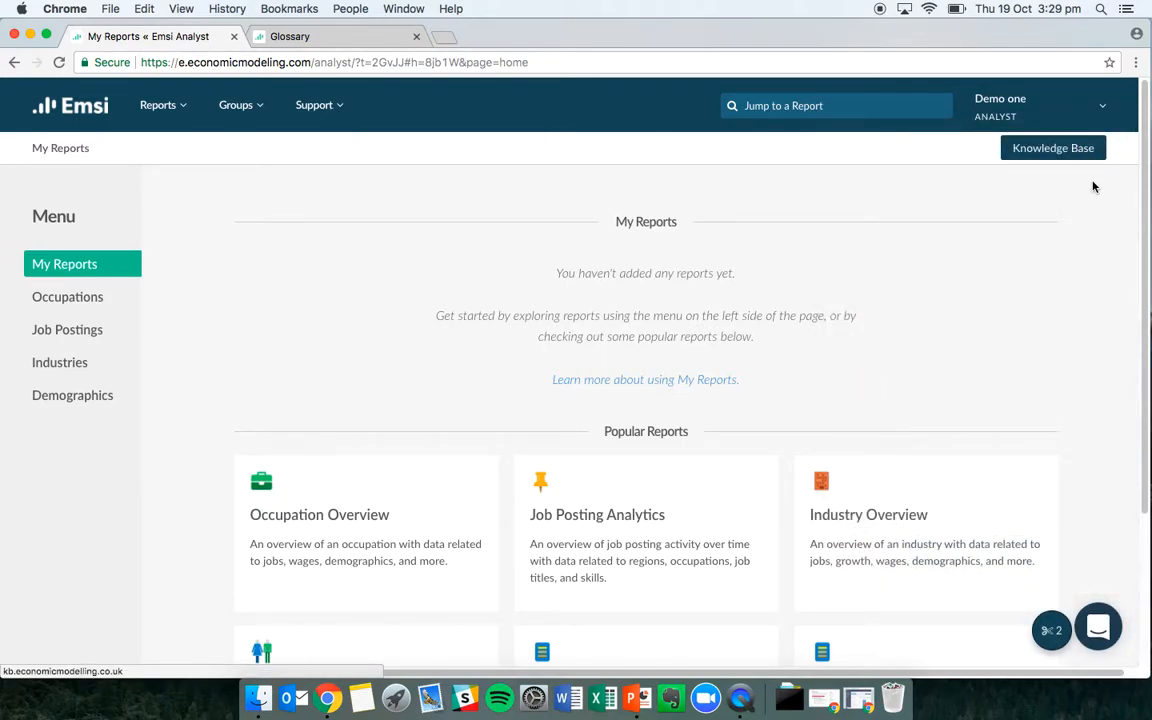
- Open the Emsi Knowledge Base to view its support resources and return to the My Reports page
{"action": "left_click", "coordinate": [1029, 152]}
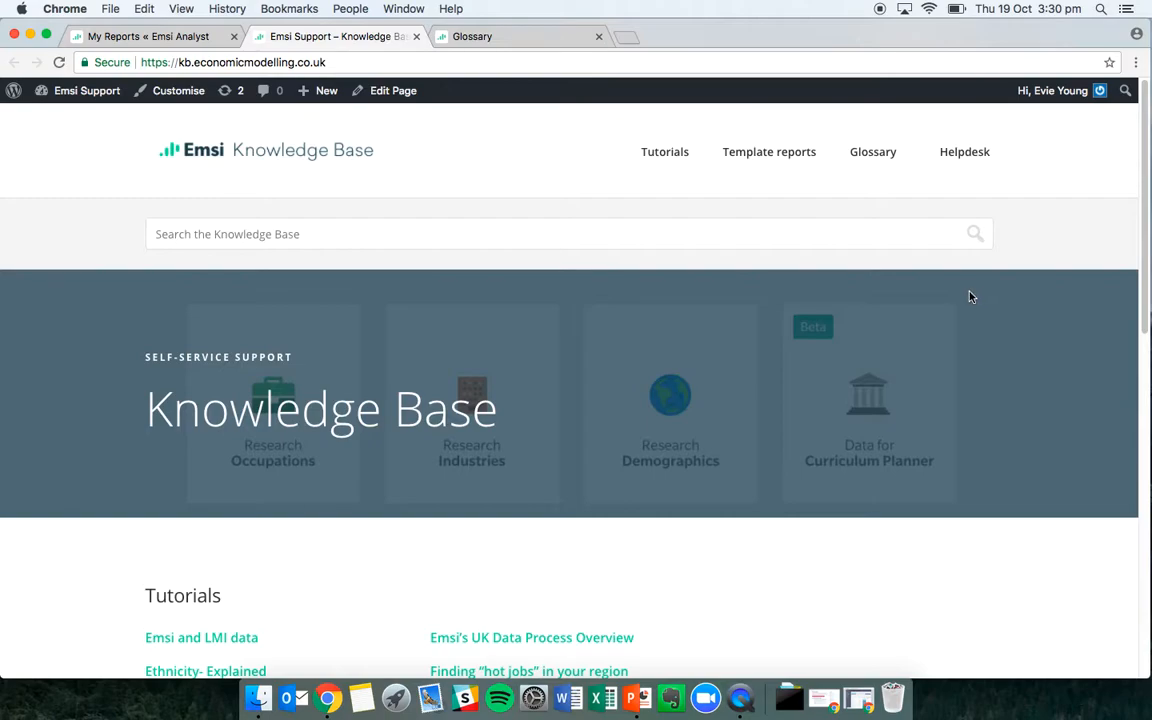
{"action": "left_click", "coordinate": [155, 37]}
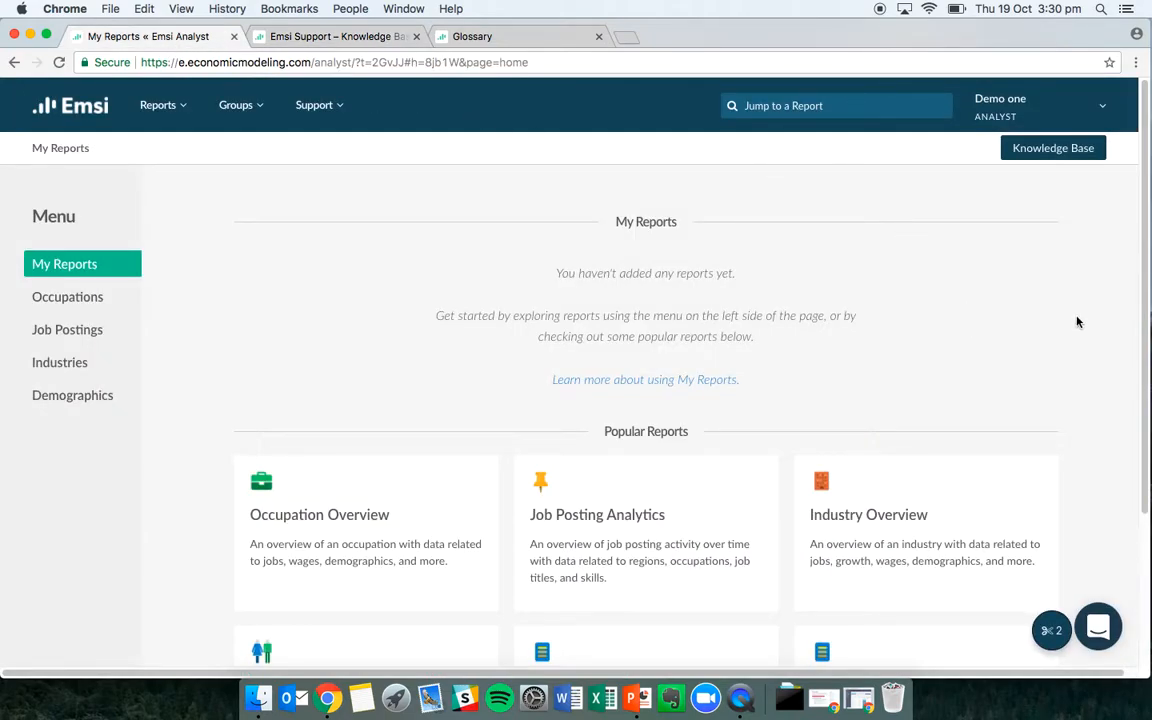